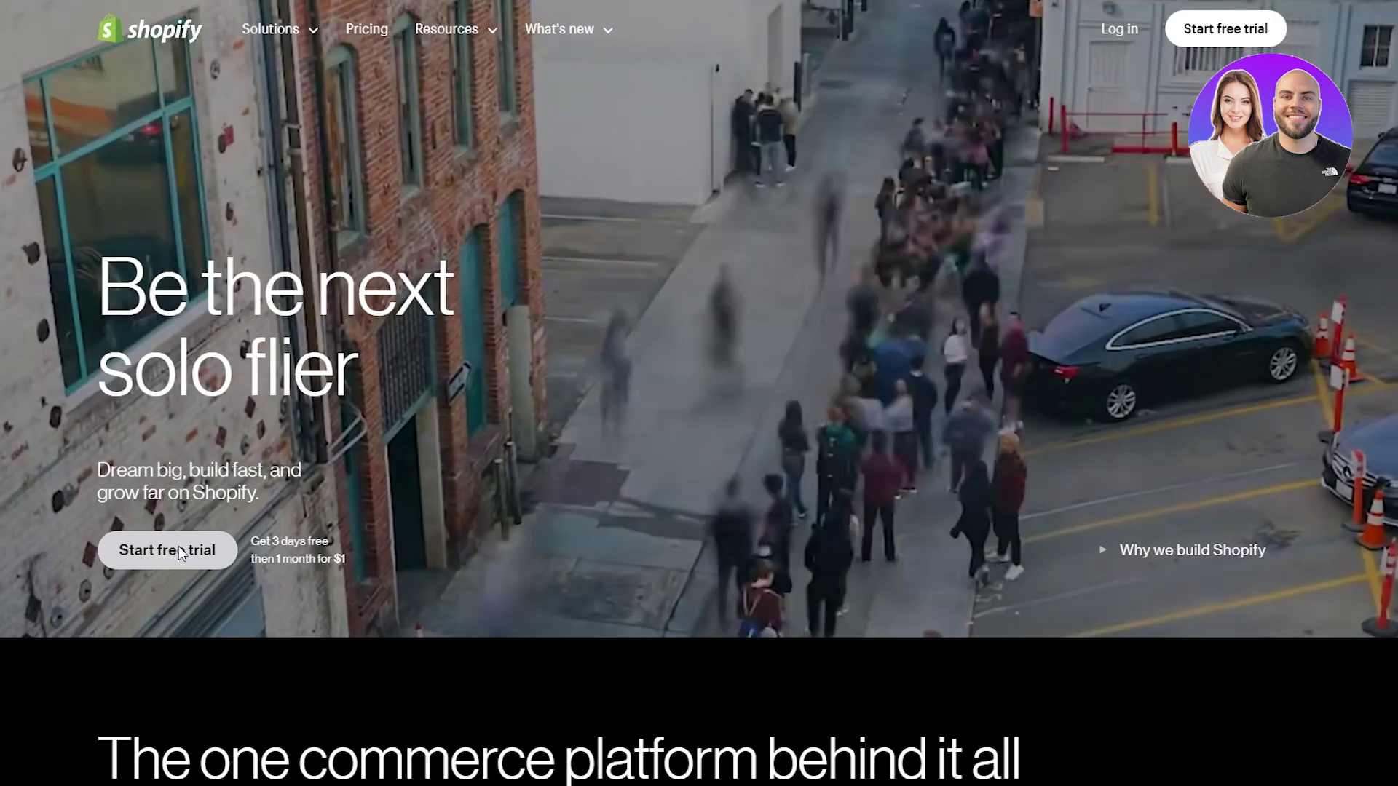
Go from the Shopify homepage to the 'Start your free trial' sign-up page
click(180, 550)
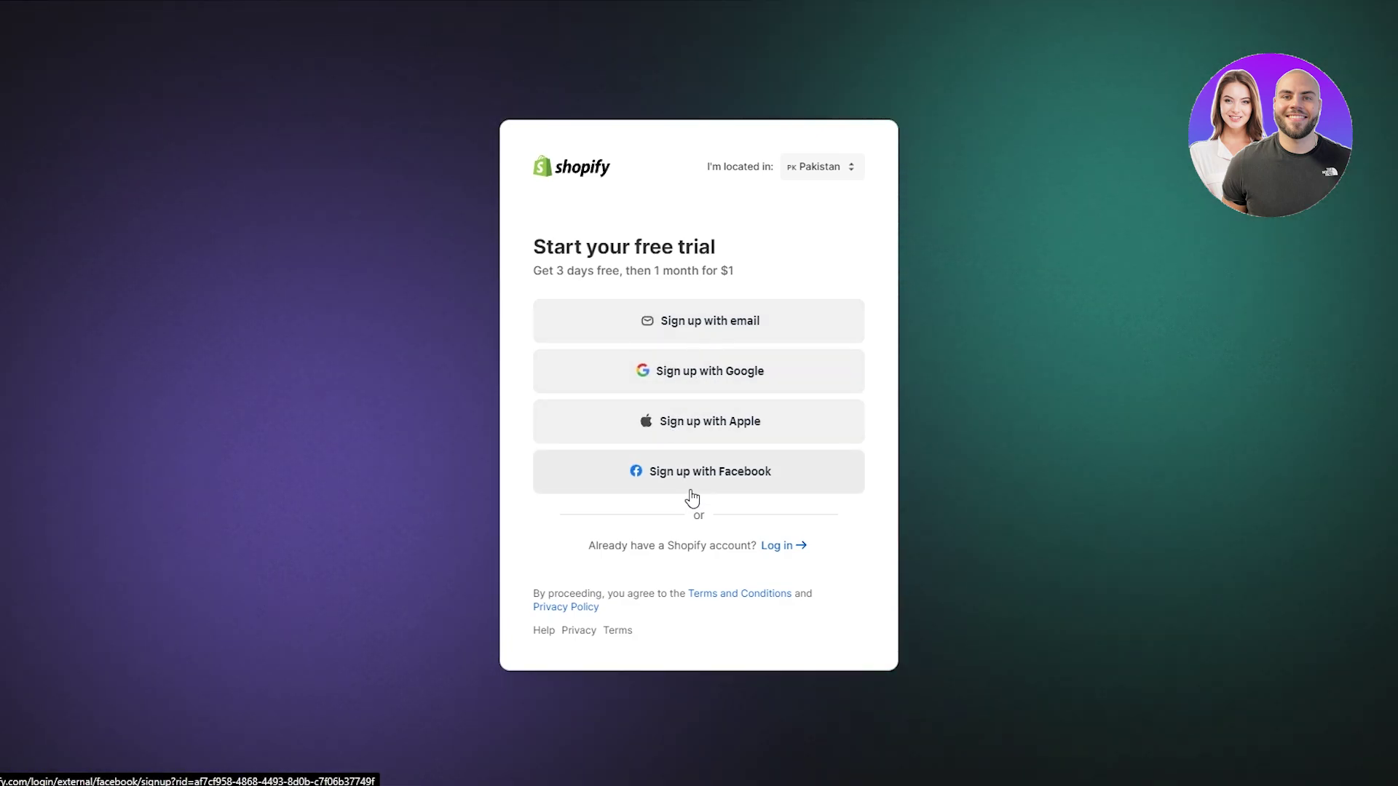
Choose email sign-up and select selling through an online store
click(706, 322)
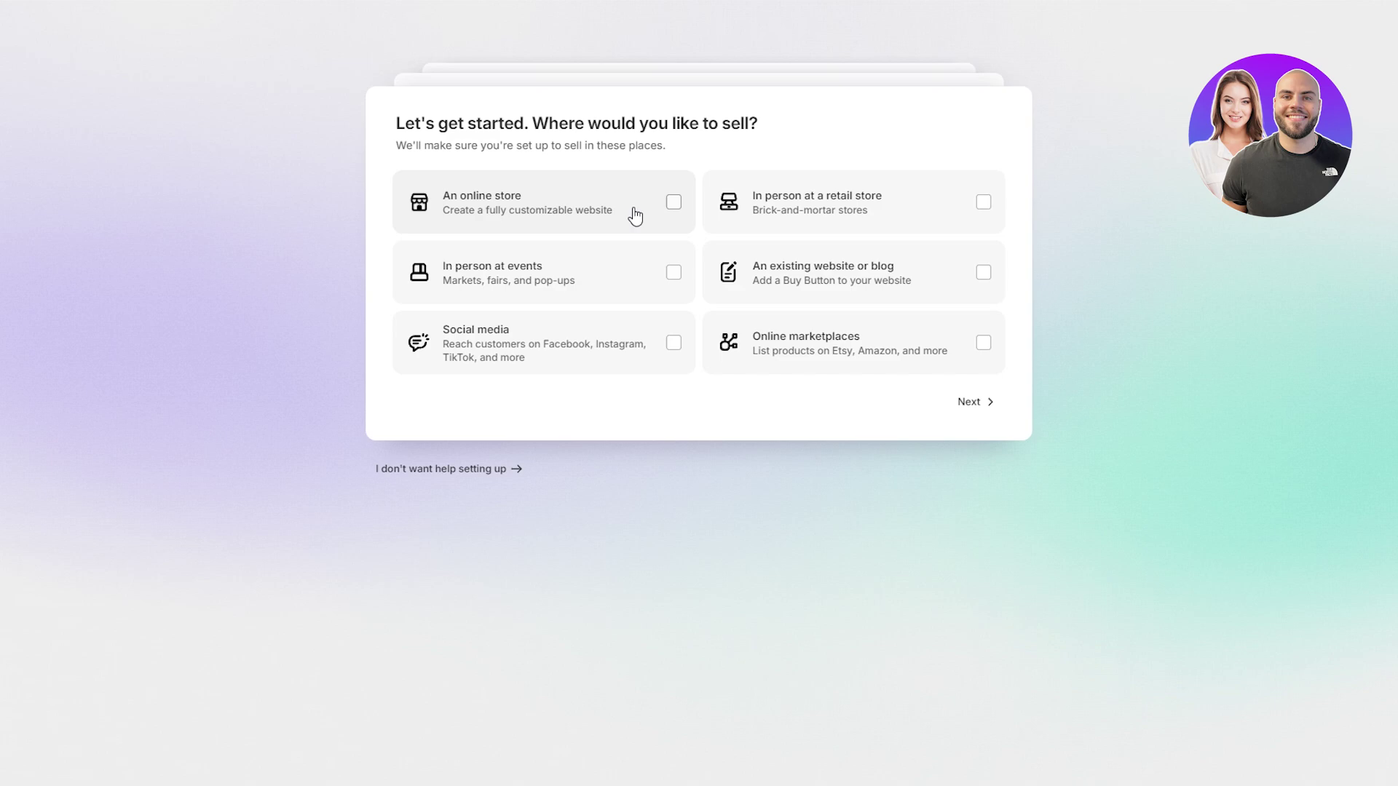
click(583, 215)
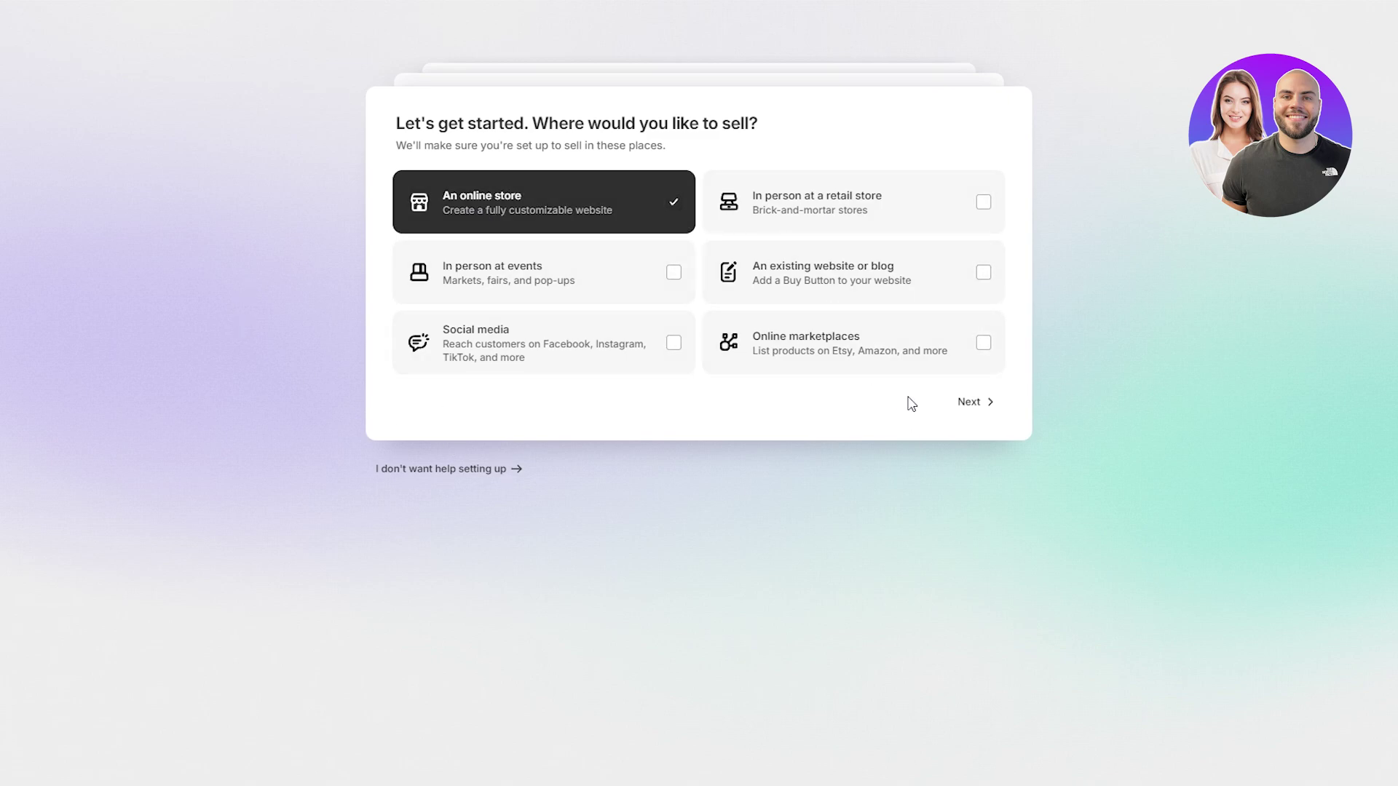
click(968, 405)
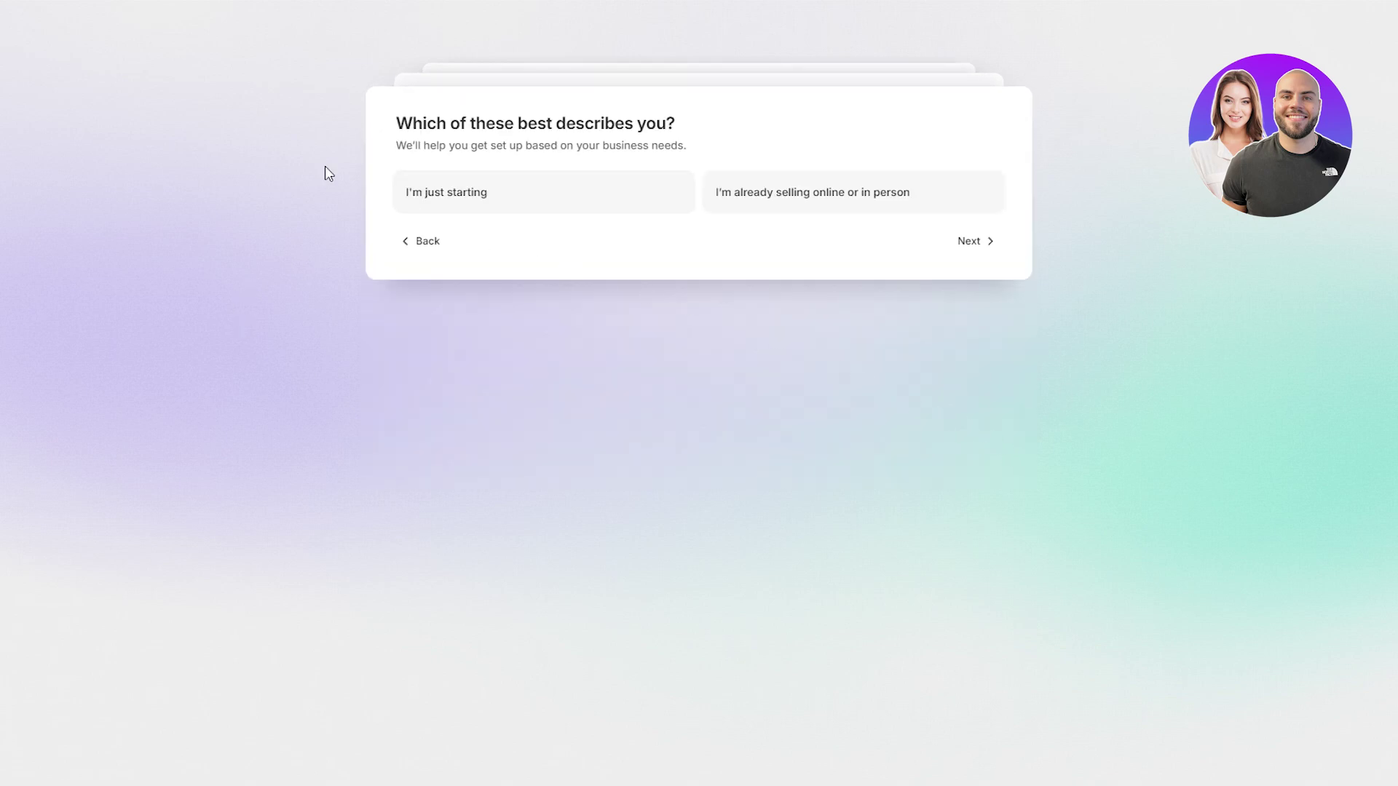
Answer that the business is just starting, Small, and sells products I buy or make myself
click(524, 198)
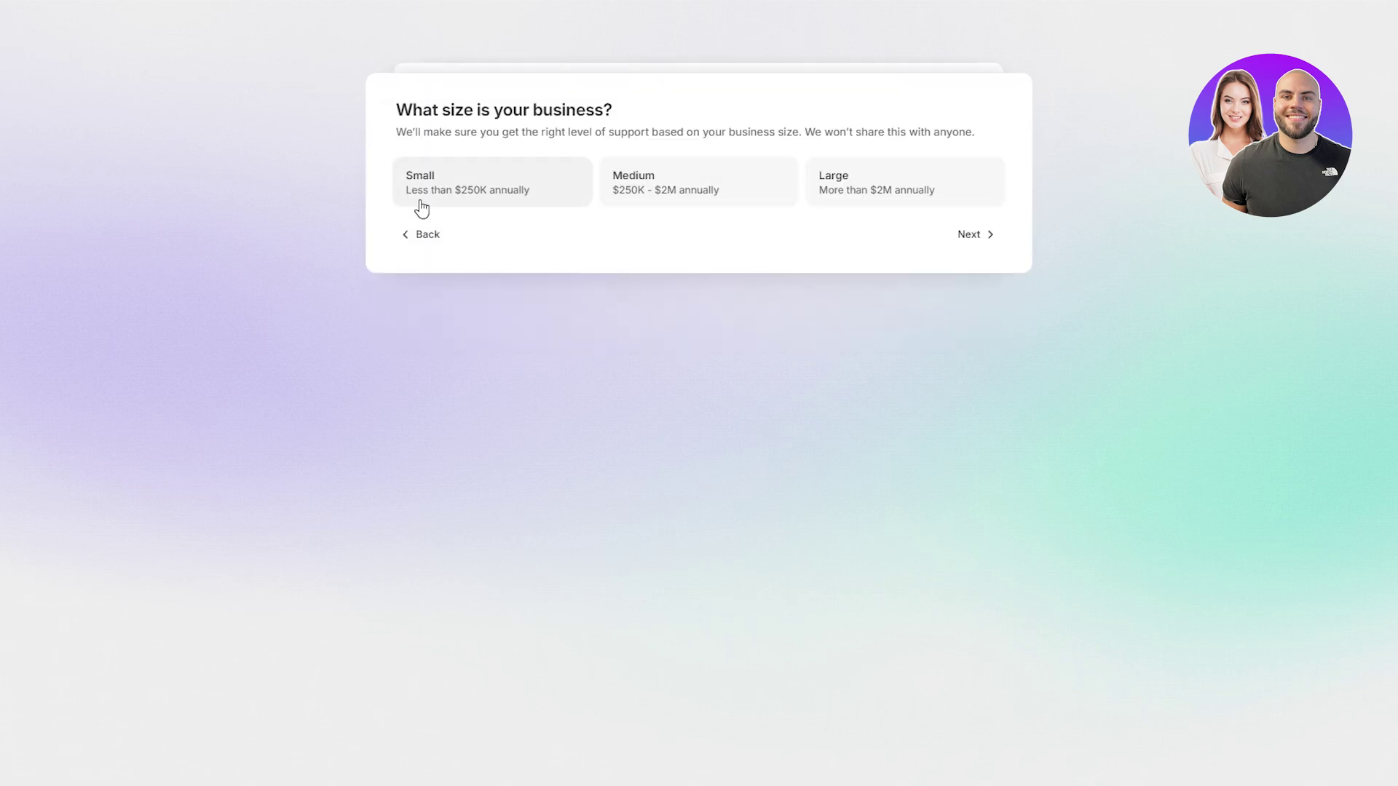
click(464, 211)
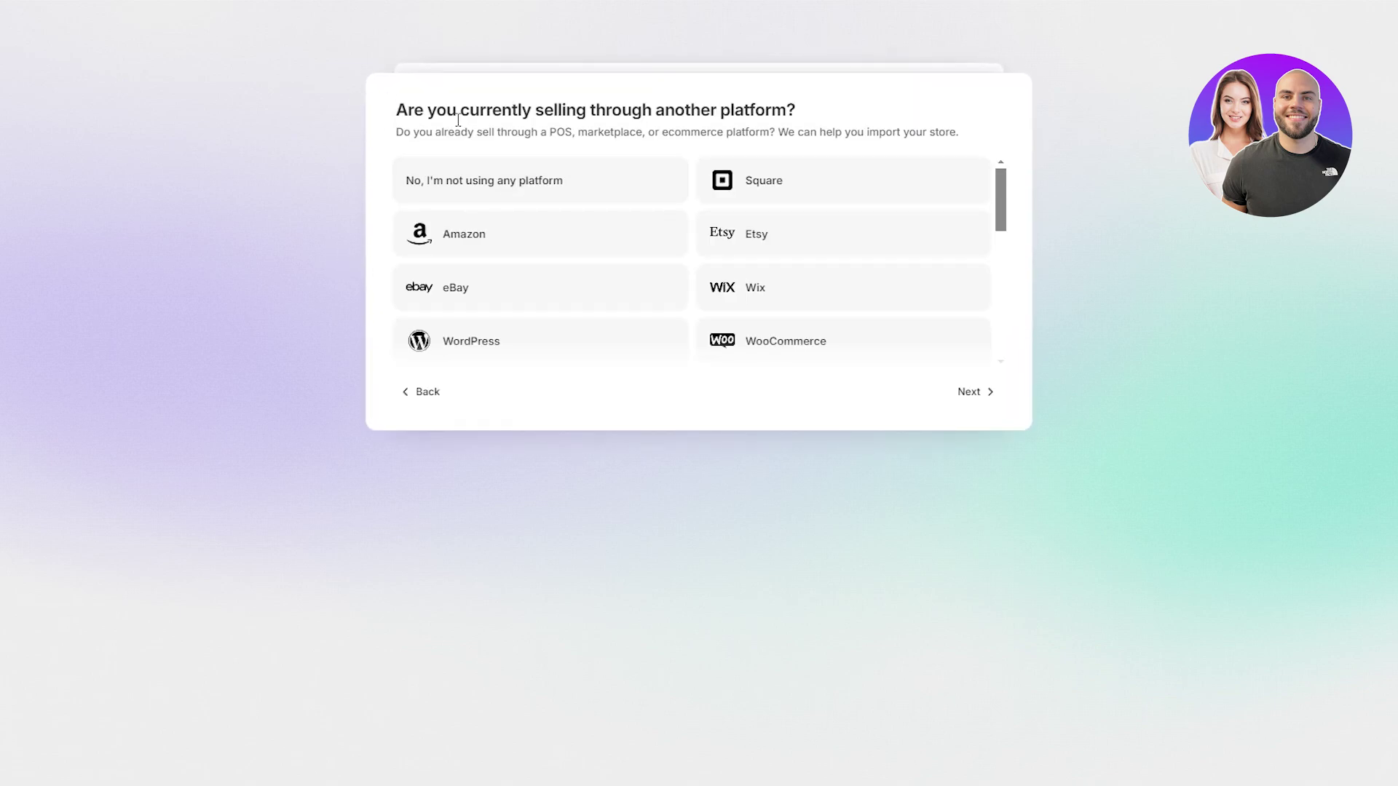
scroll(658, 265, down, 6)
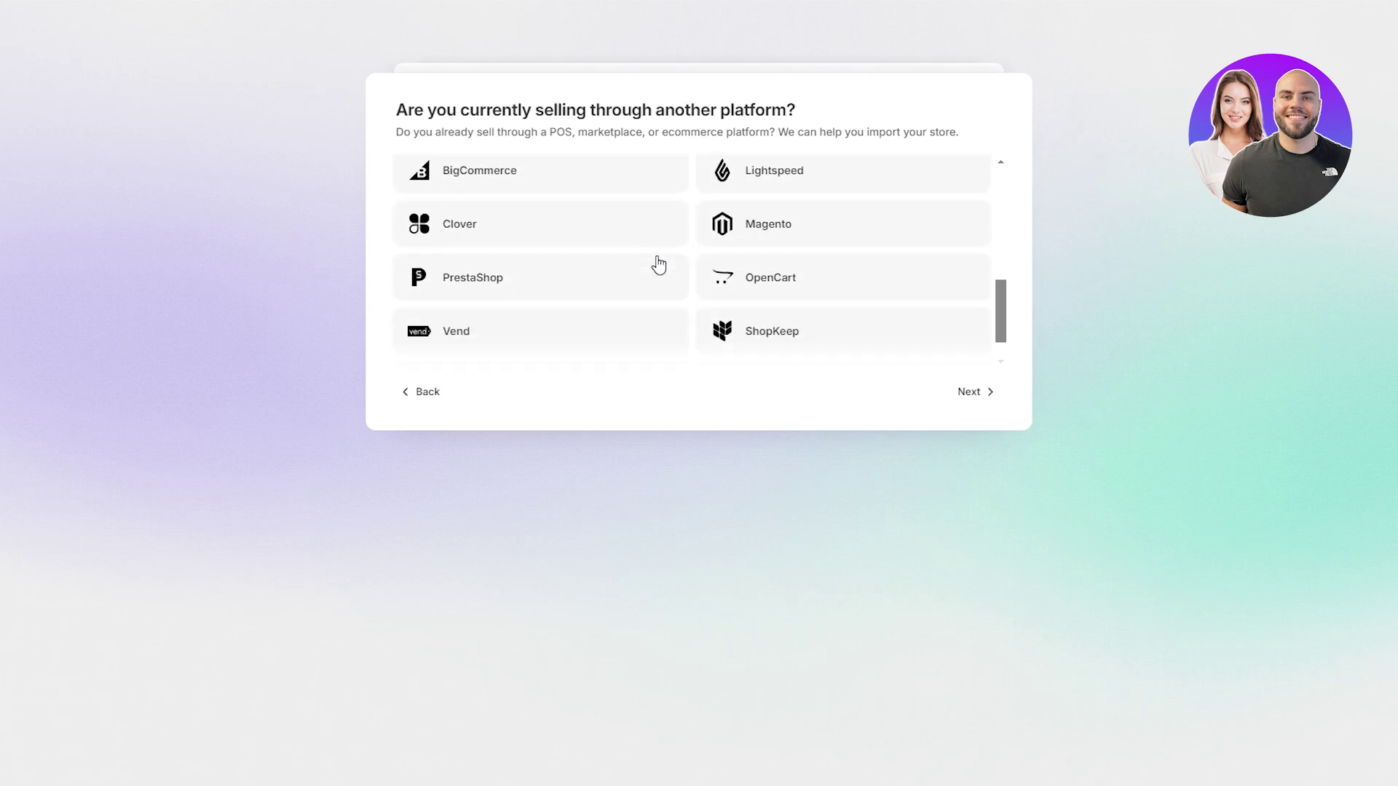
scroll(658, 265, up, 1)
scroll(655, 262, up, 5)
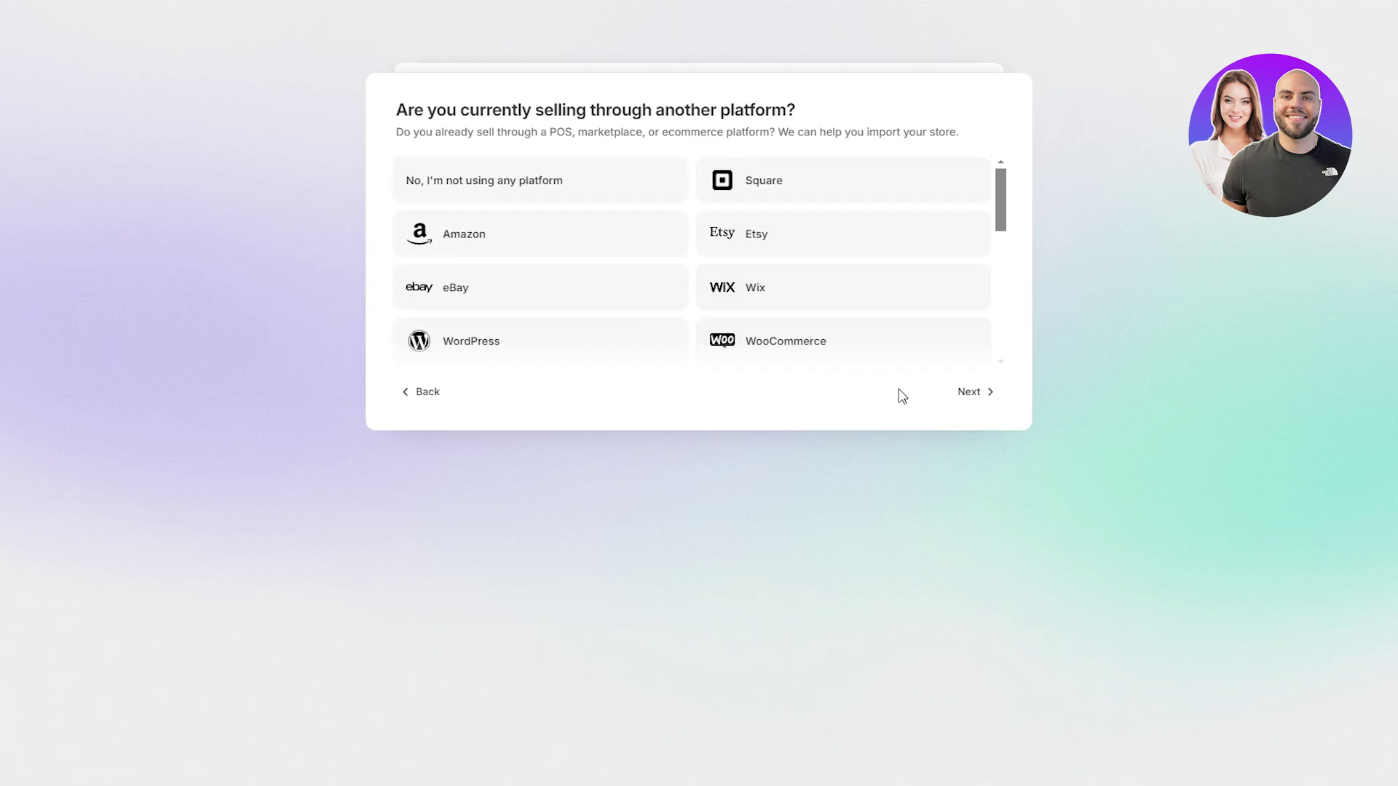
click(975, 391)
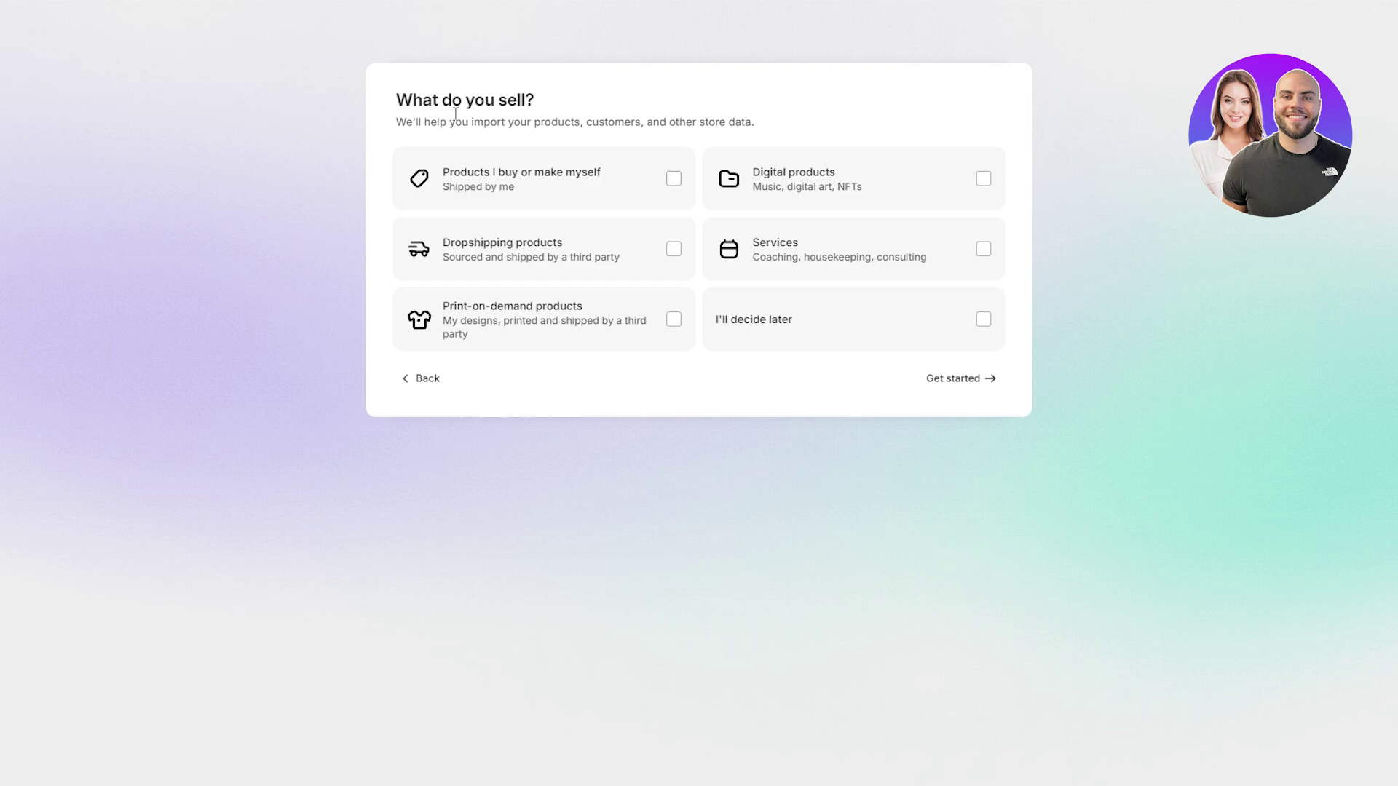
drag(409, 94, 517, 97)
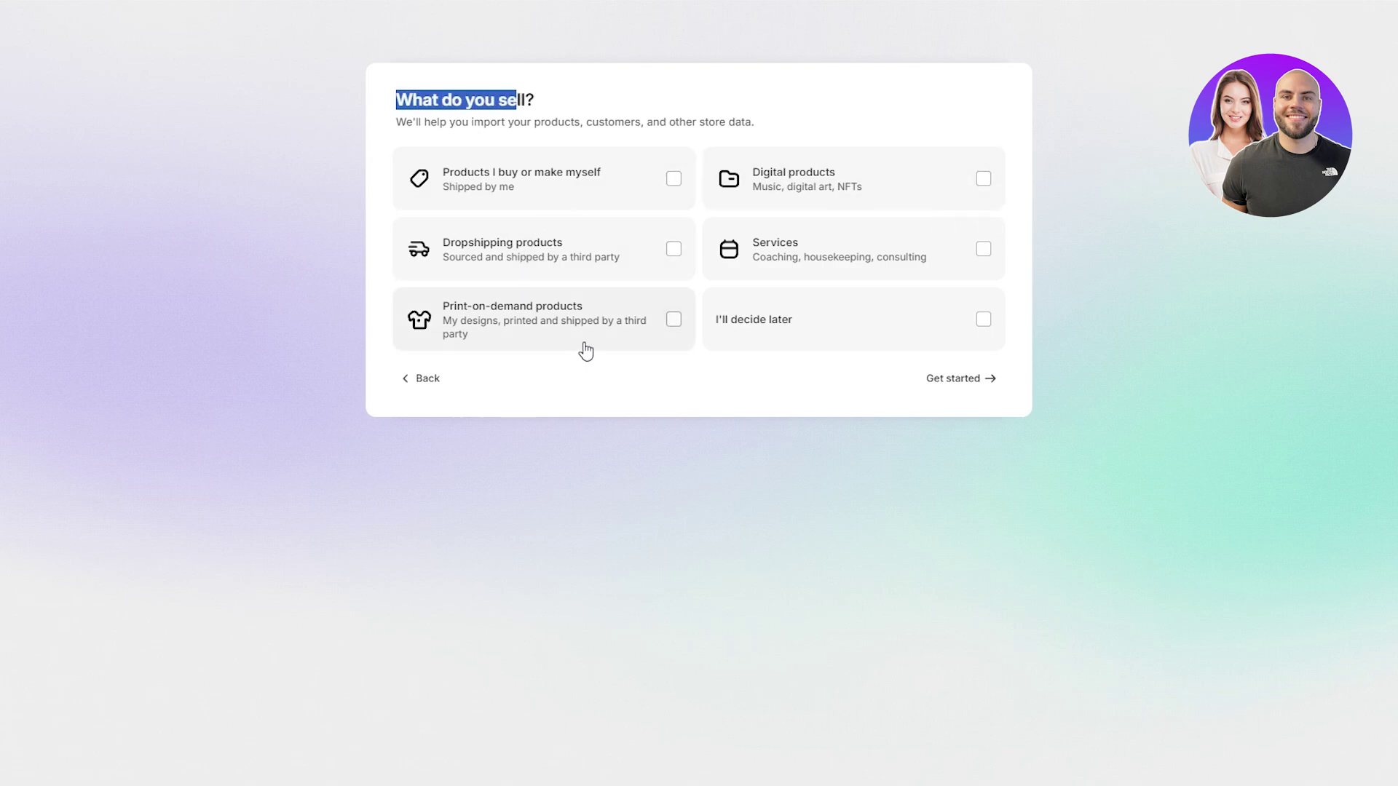
click(503, 201)
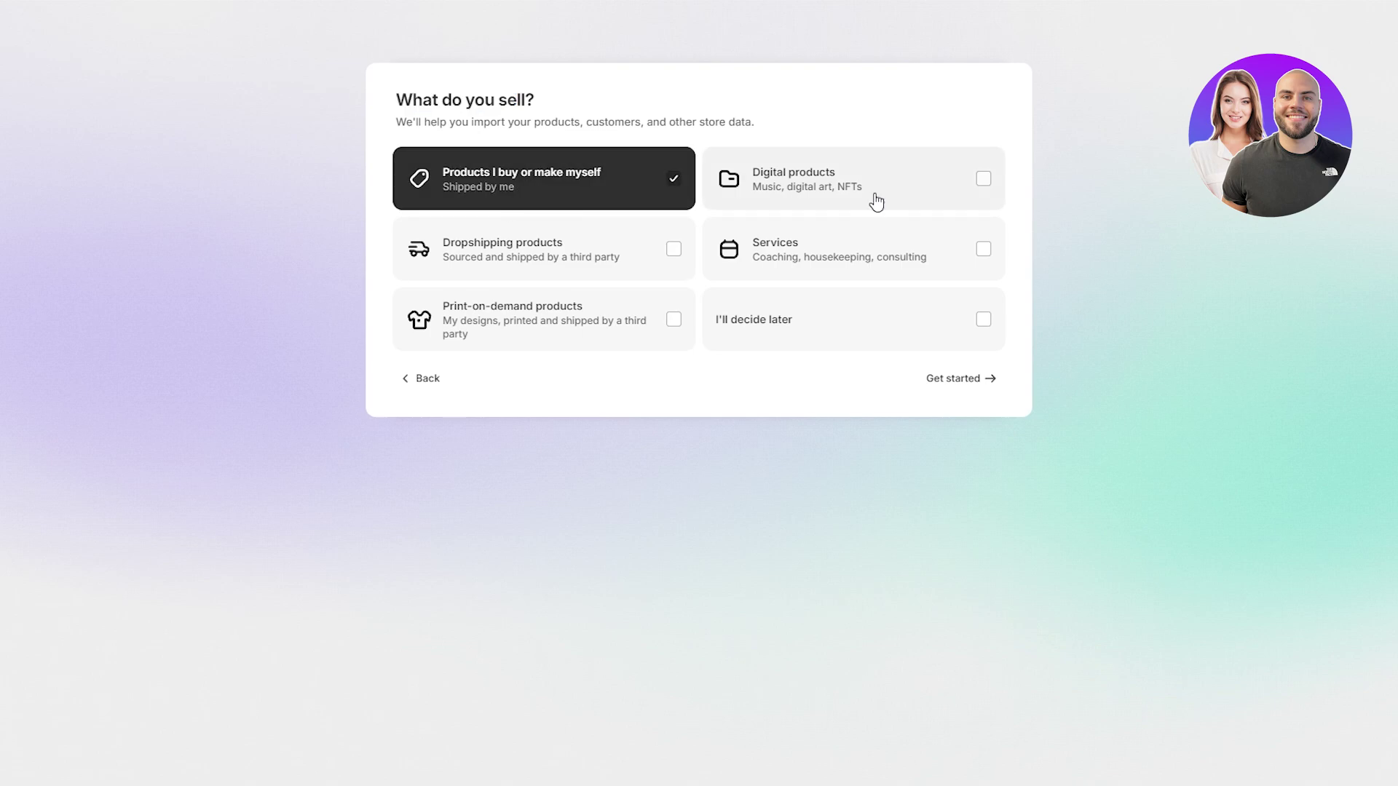
Finish onboarding with 'Get started' and defer the plan choice with 'I'll decide later'
click(950, 378)
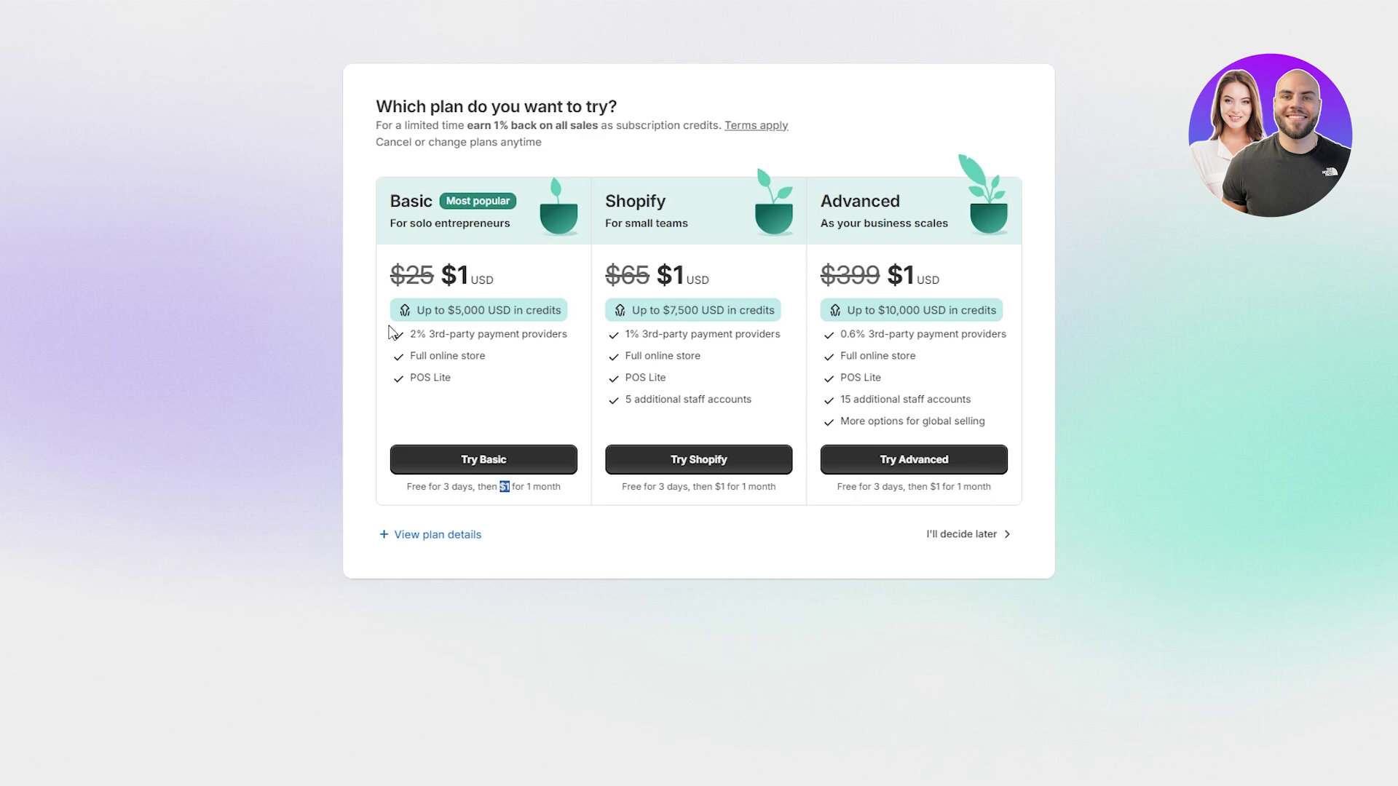
click(1002, 540)
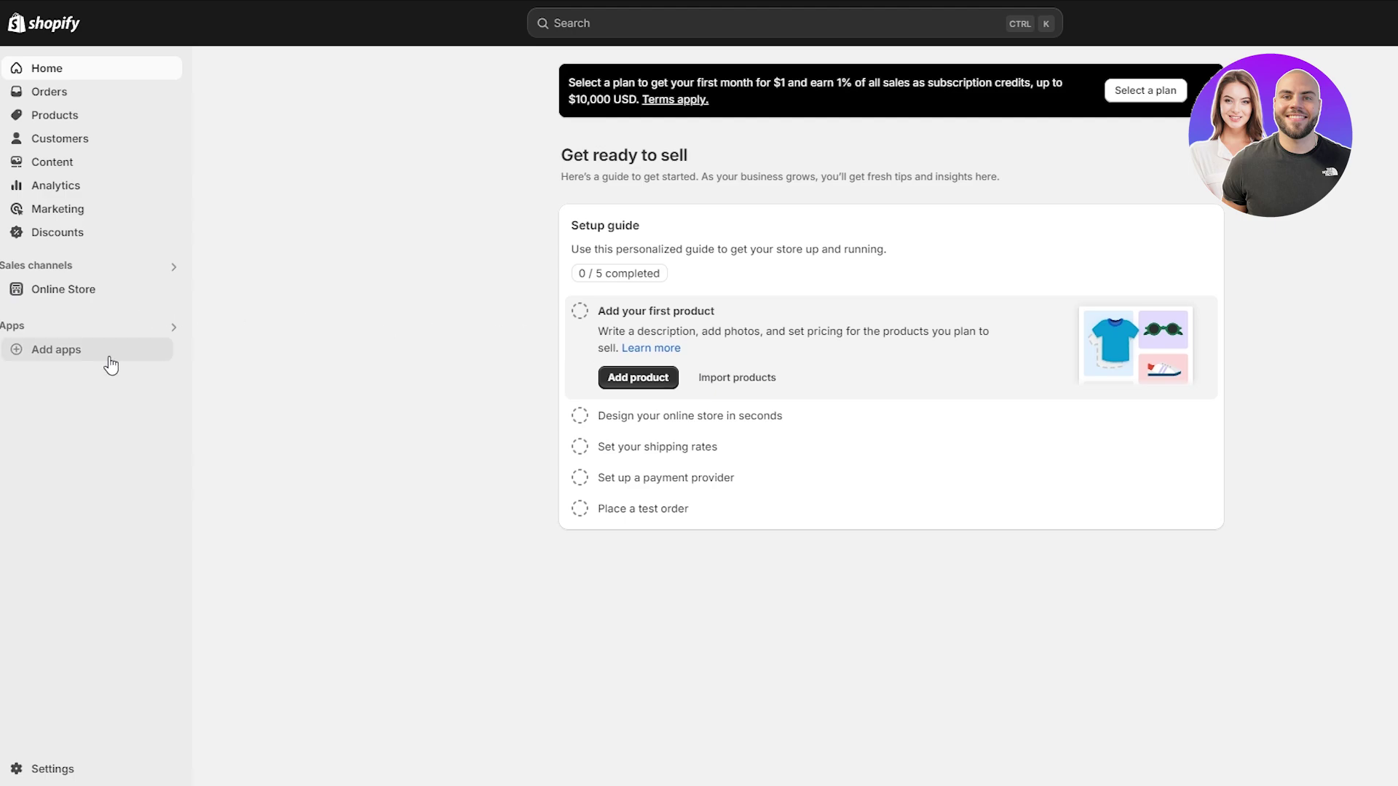
From Online Store themes, preview the Dawn theme storefront, then close the preview
click(148, 294)
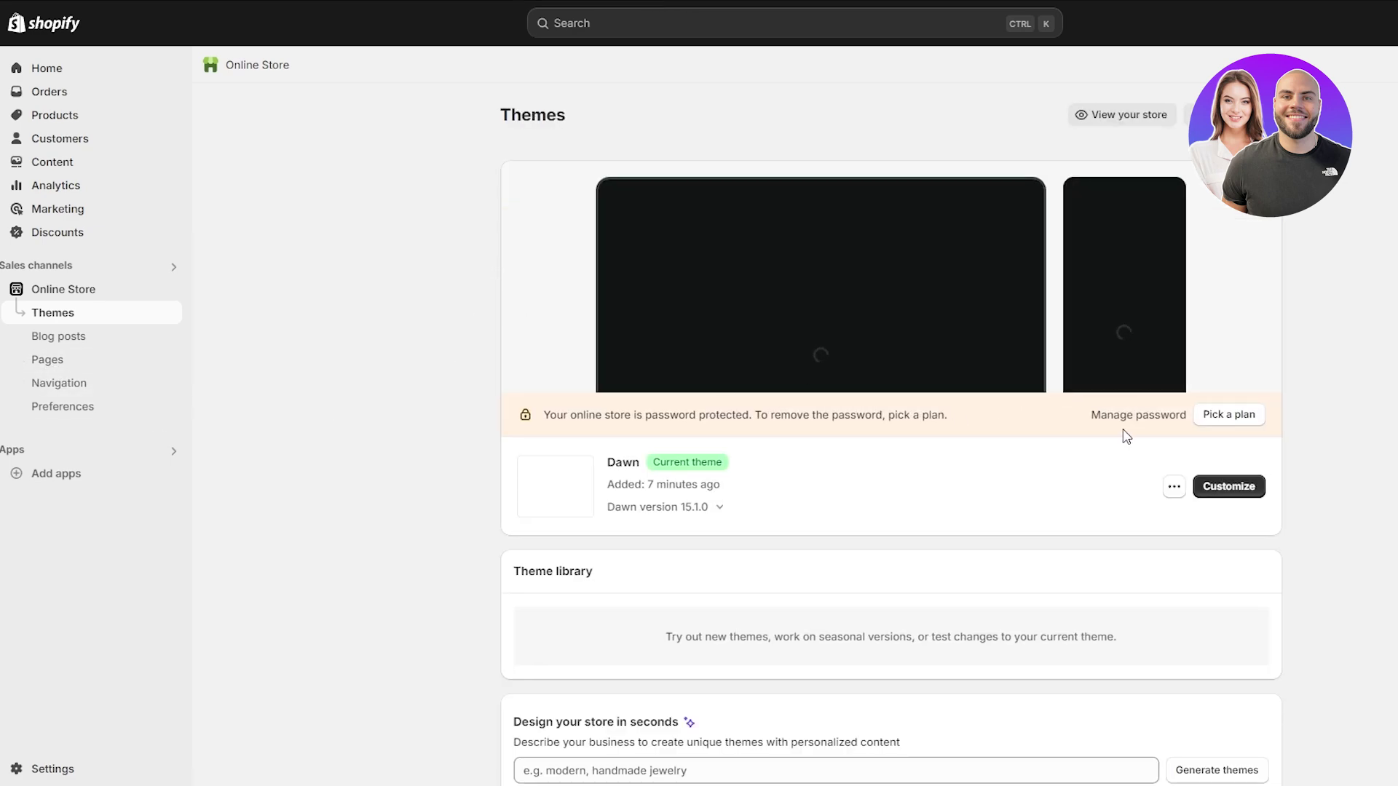
scroll(1221, 452, down, 5)
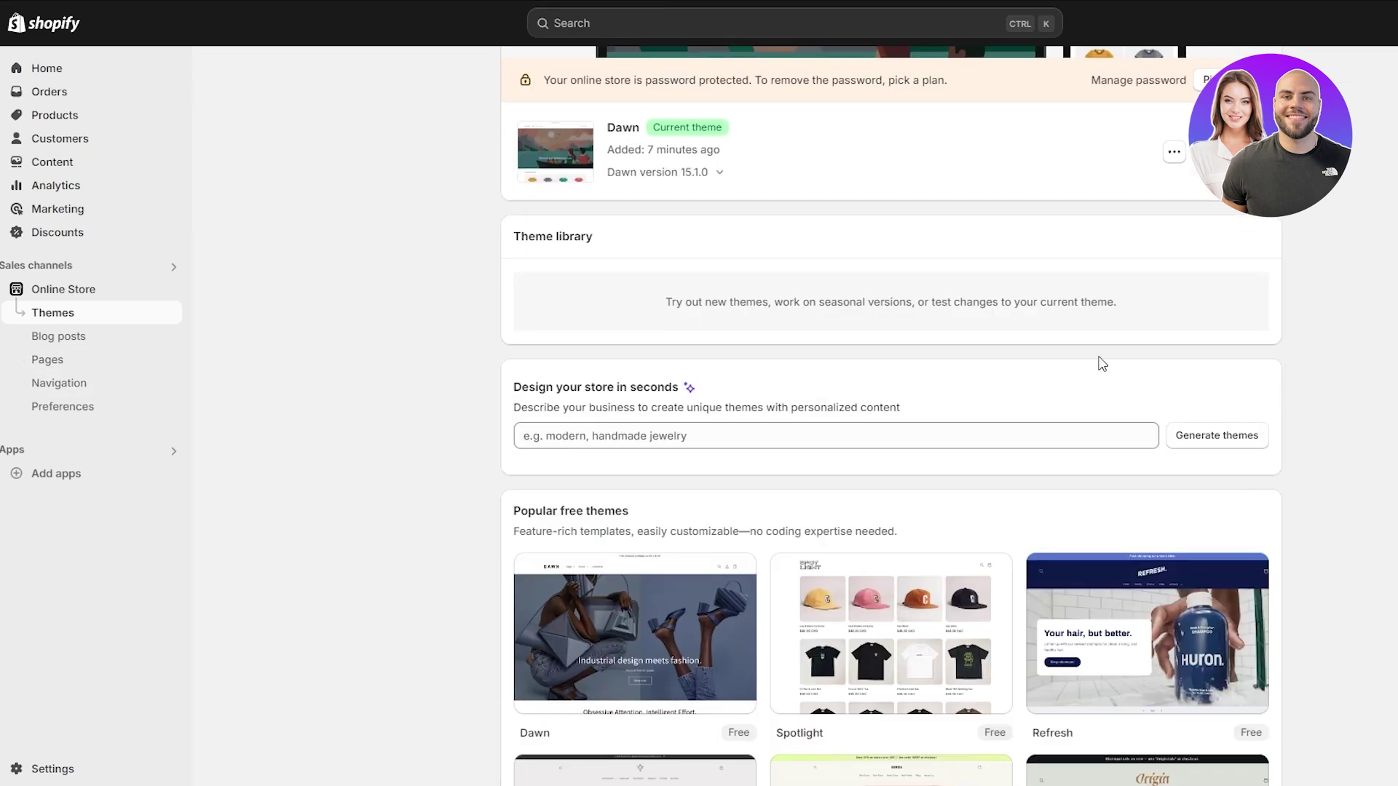
scroll(737, 349, up, 4)
click(1173, 403)
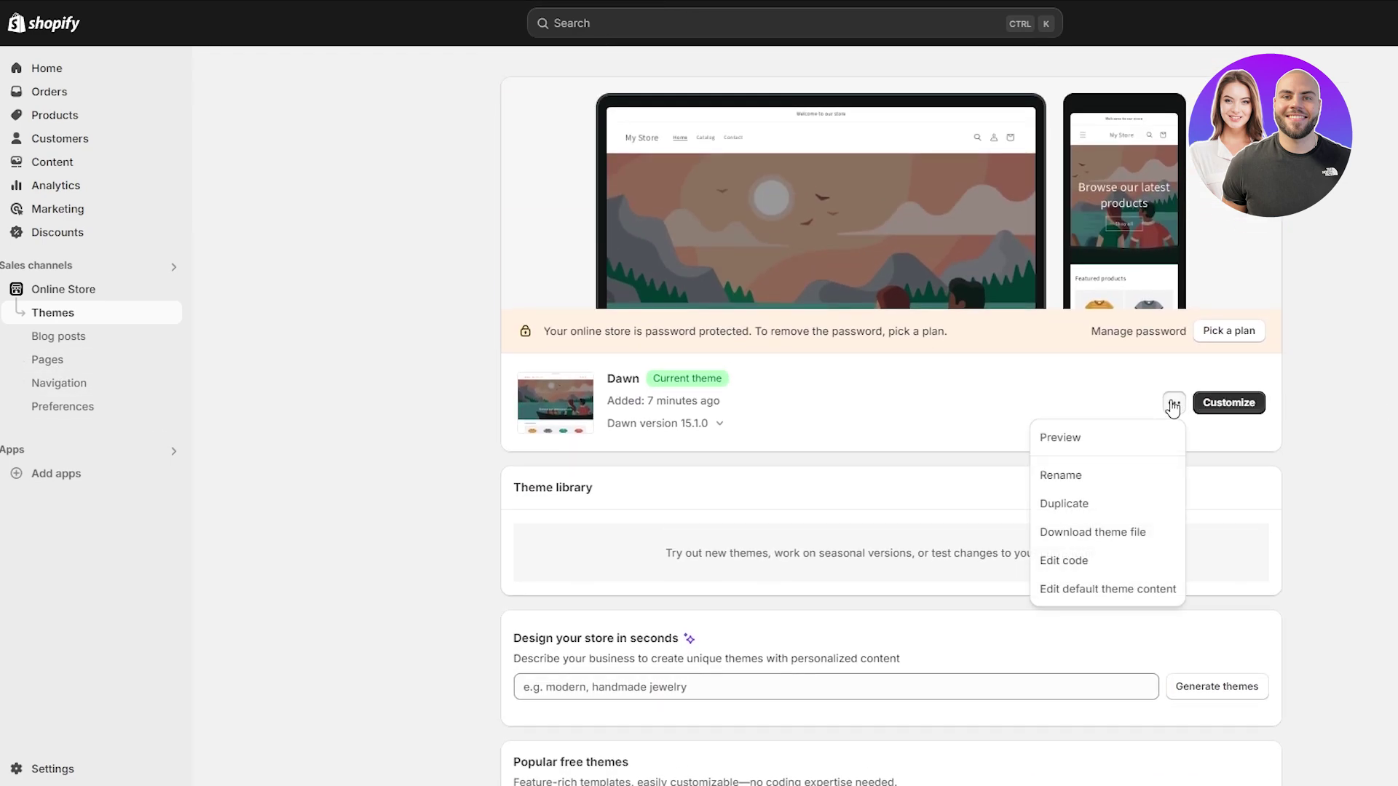
click(1049, 438)
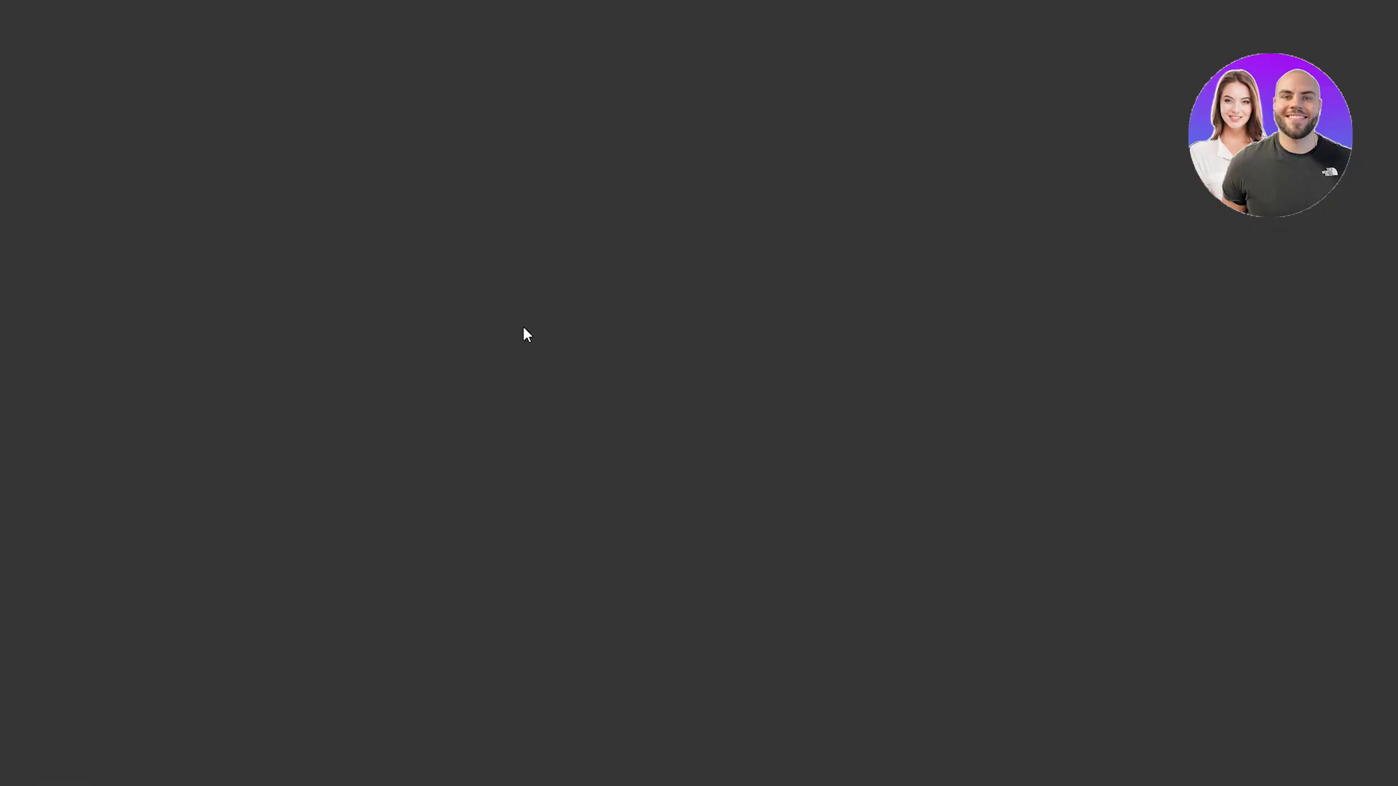
scroll(510, 333, down, 6)
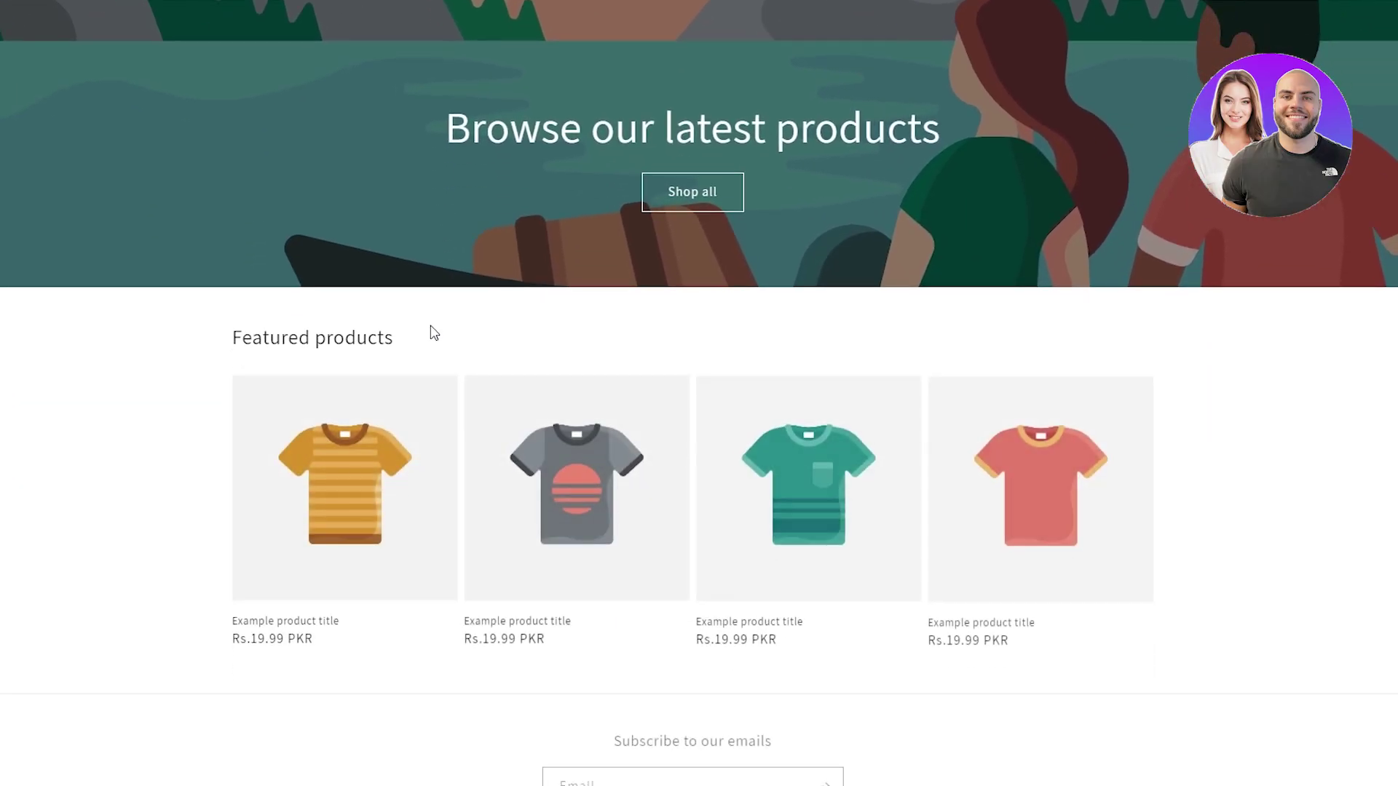
scroll(436, 328, down, 2)
scroll(444, 328, up, 7)
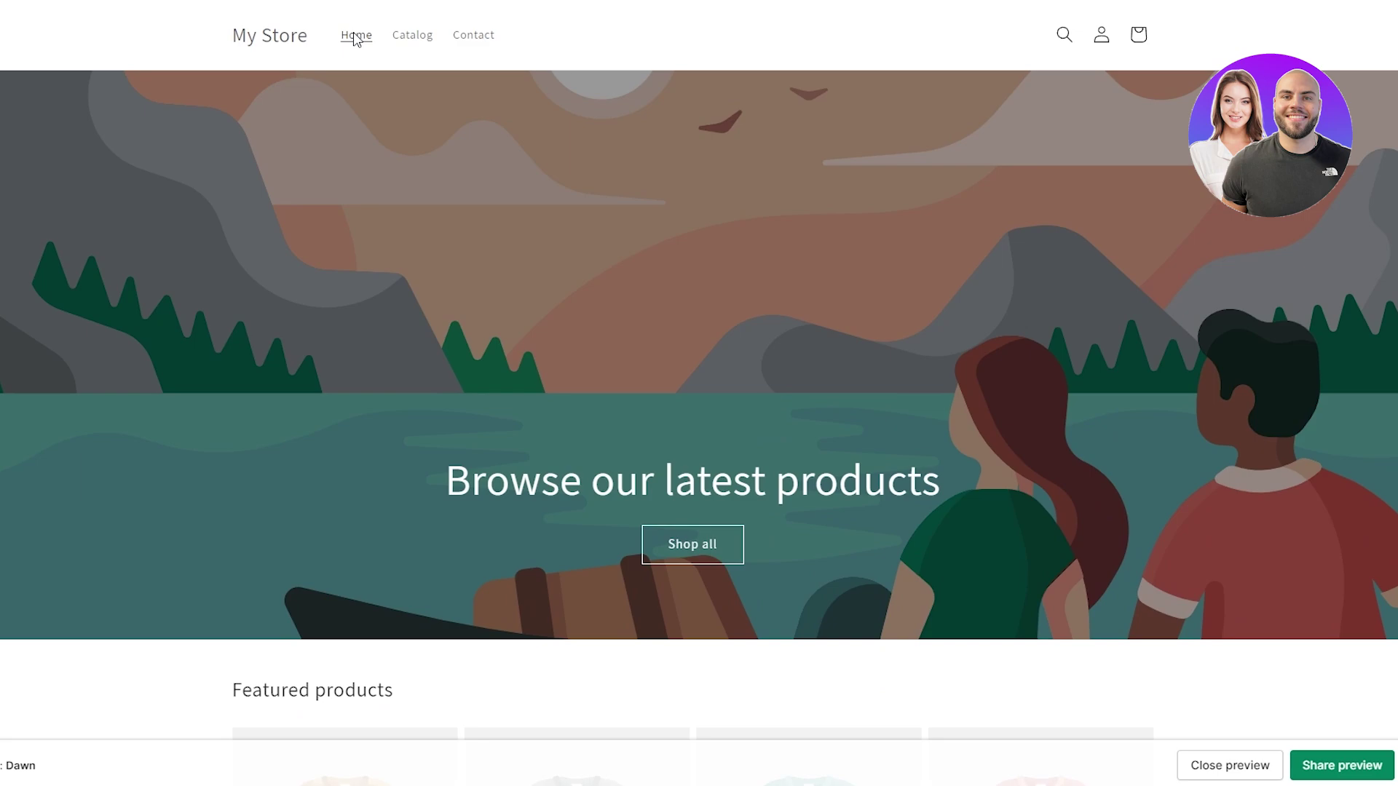
click(277, 14)
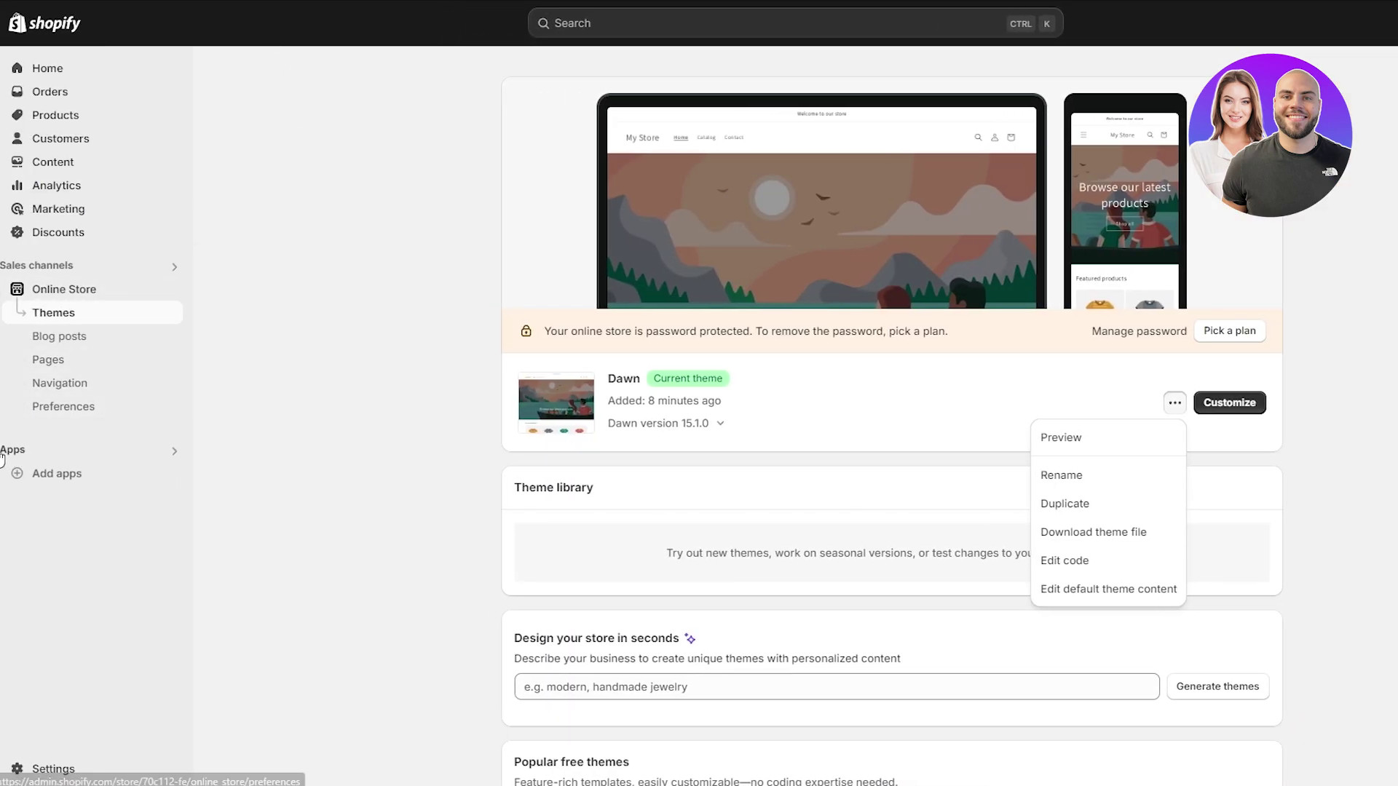
Search the Shopify App Store for 'whatsapp' and open the Dondy WhatsApp app listing
click(66, 477)
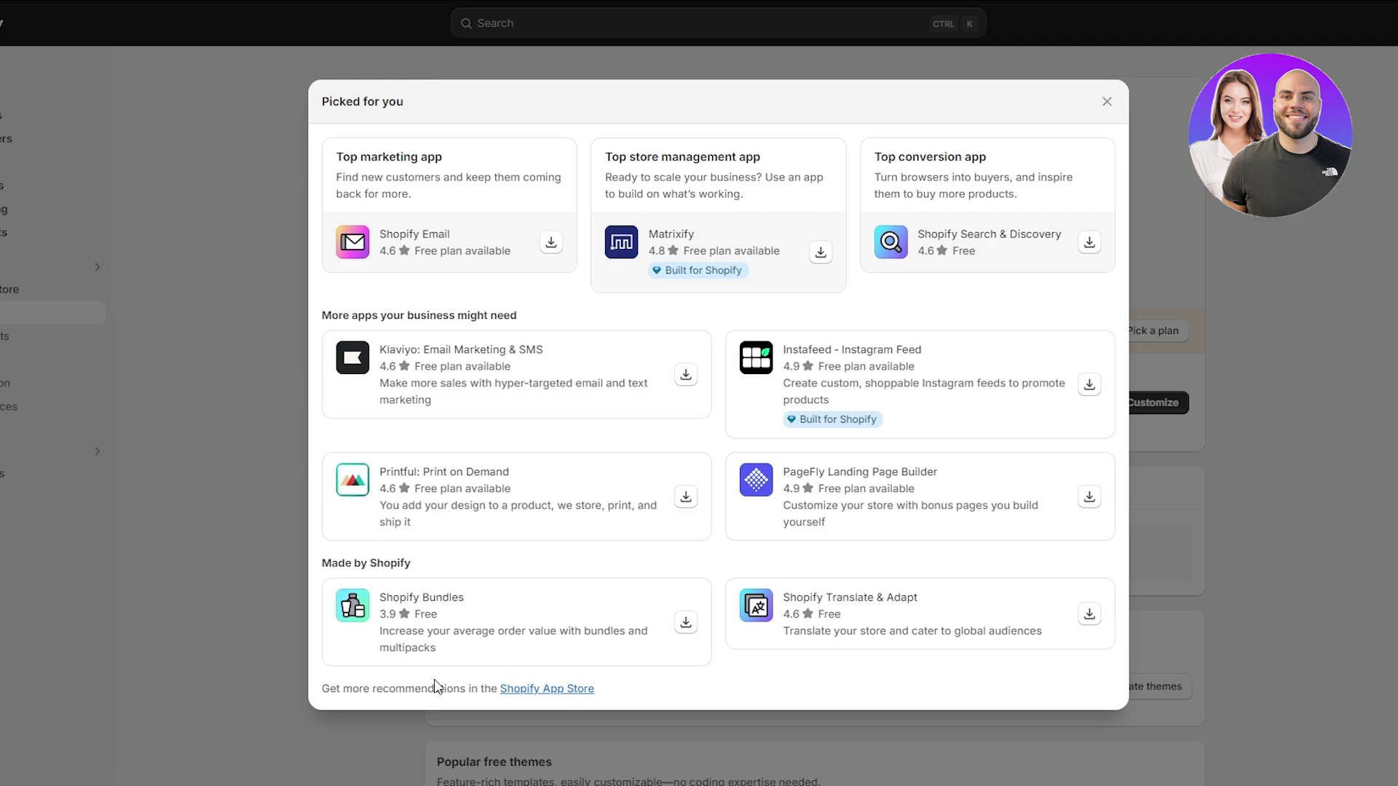
click(565, 690)
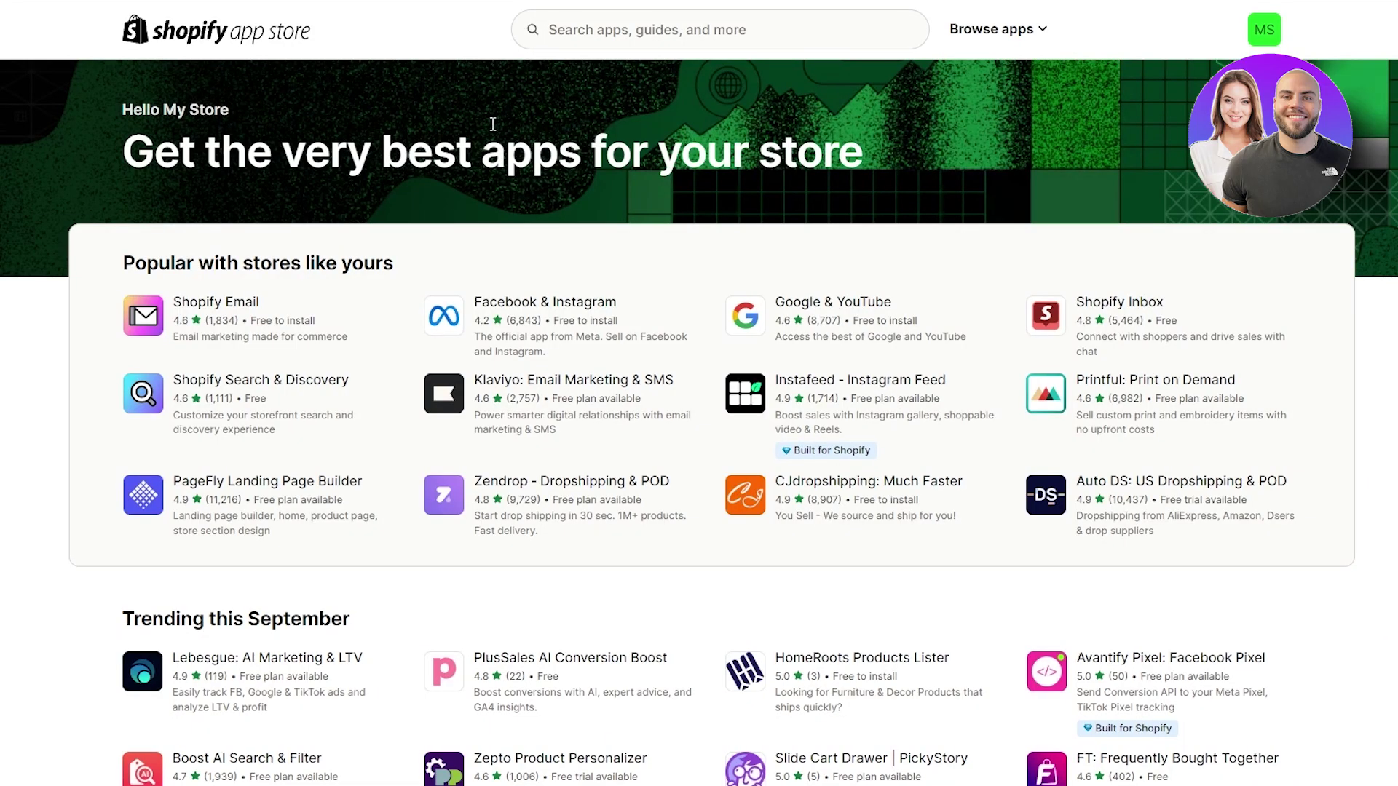
click(578, 33)
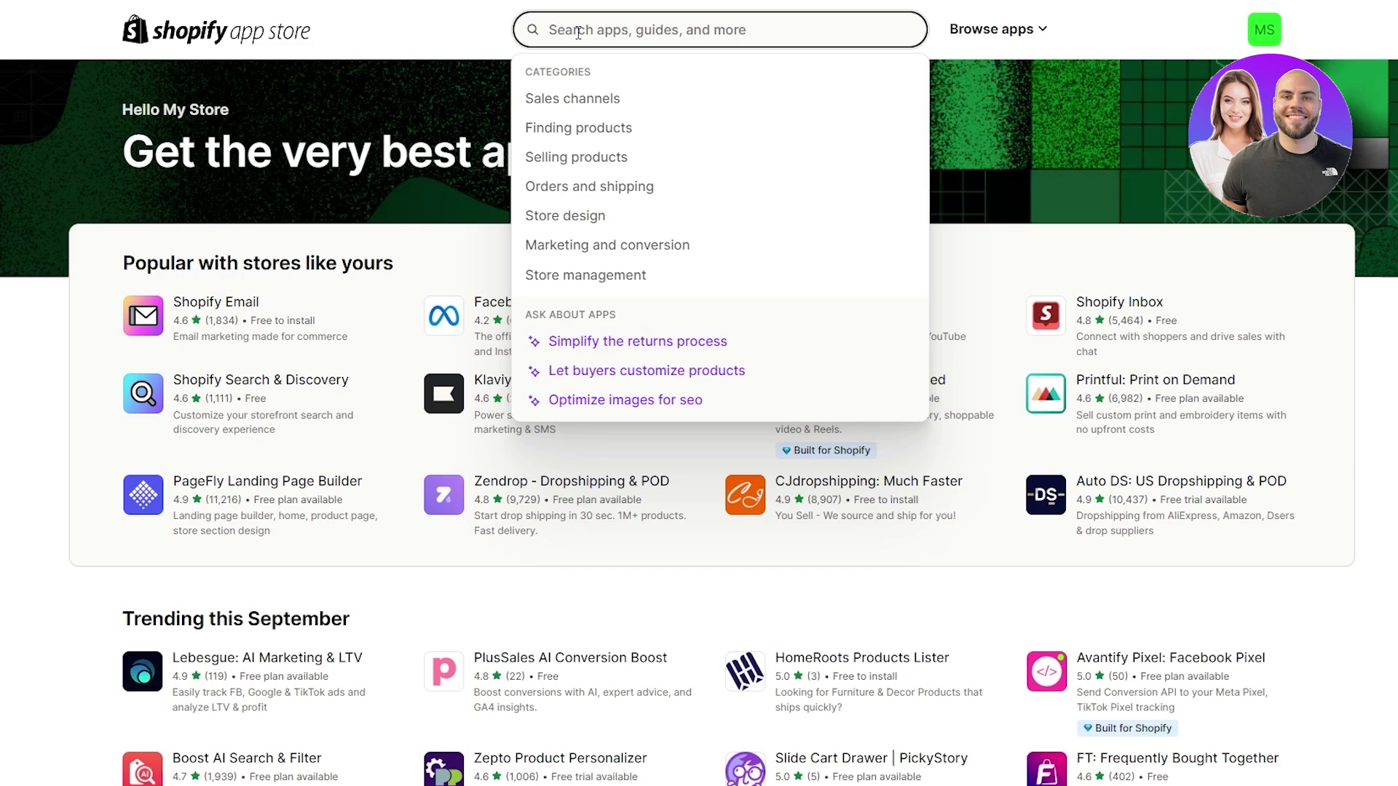
text(whatsa)
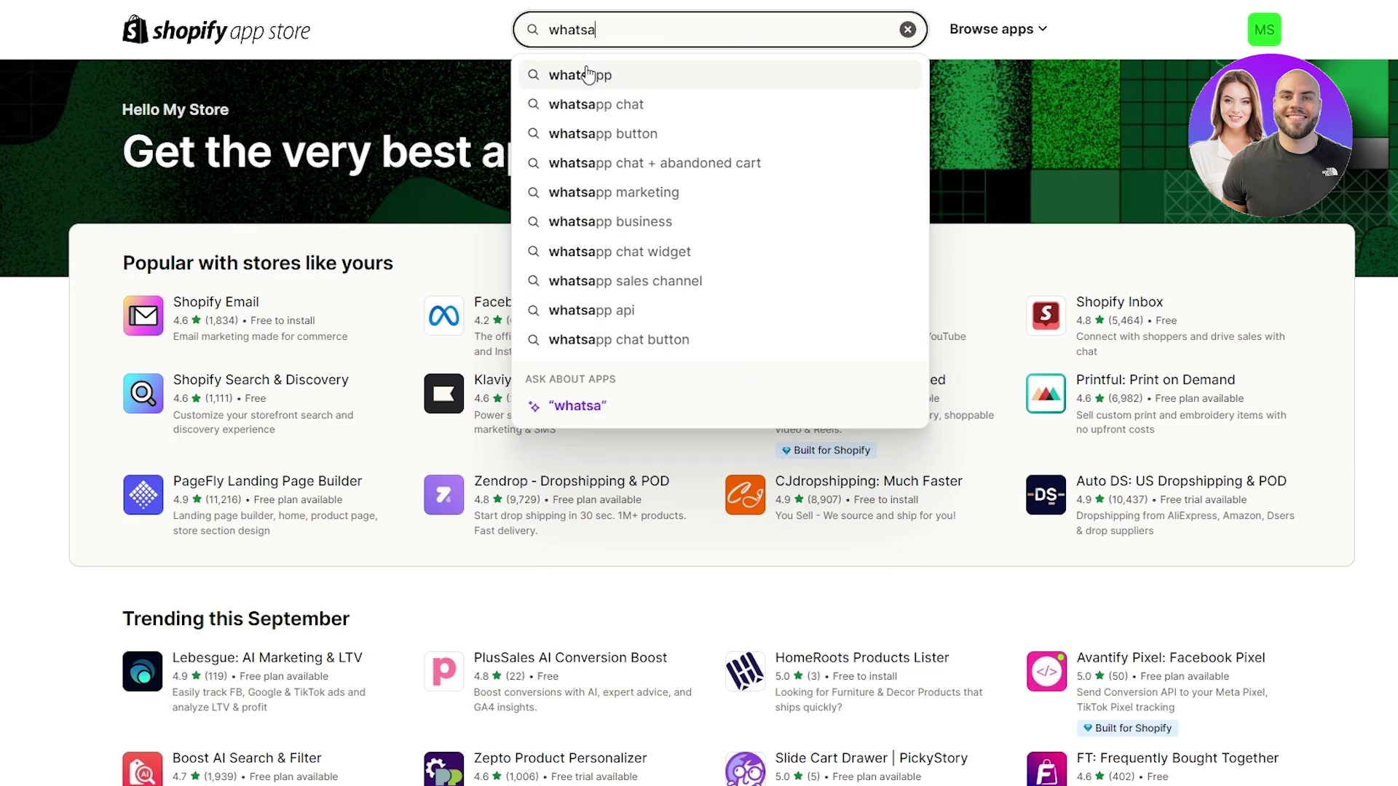
click(588, 70)
text(pp)
key(Return)
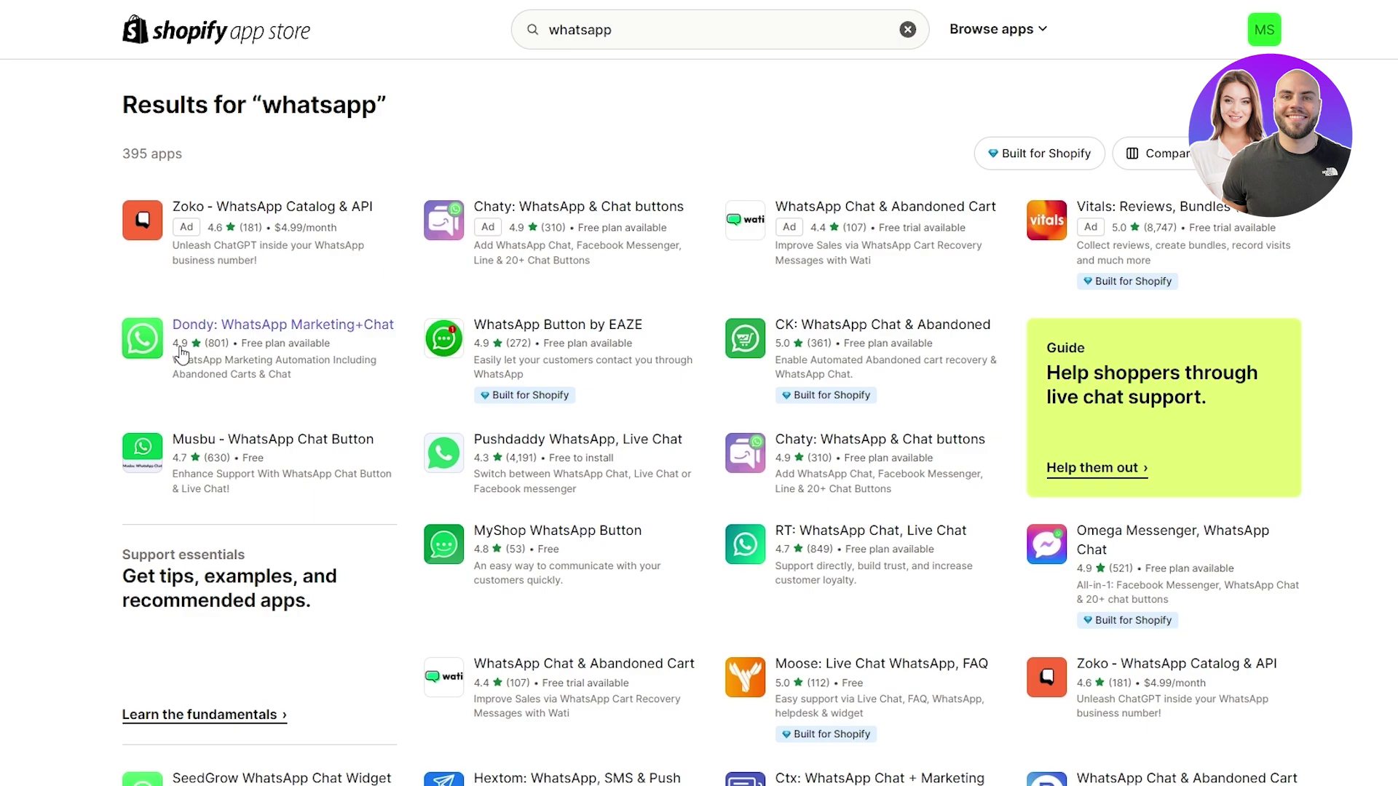
click(302, 336)
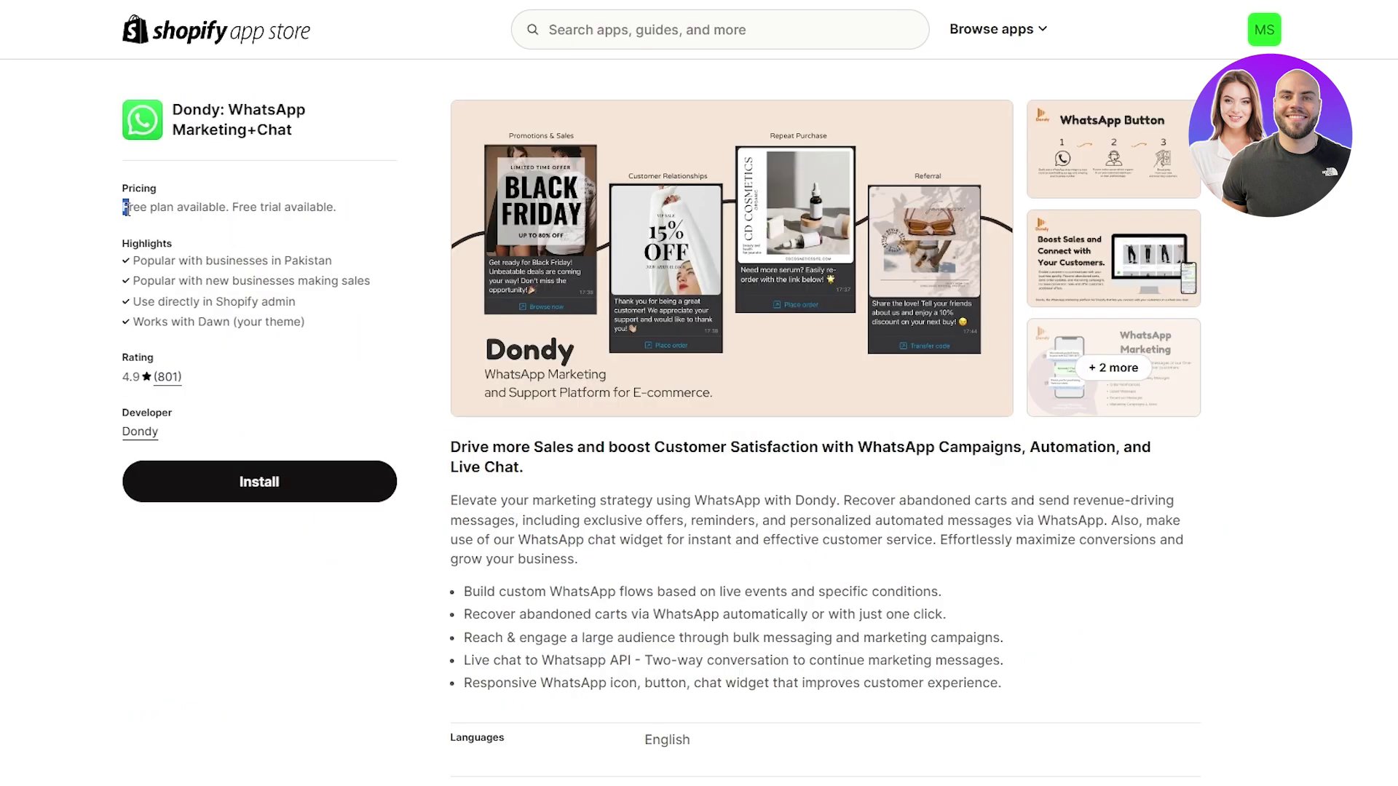
Review Dondy's plans: Free, Pro $6.99, Advanced $14.99 and Power Automation $39.99 monthly
drag(125, 207, 345, 215)
scroll(509, 472, down, 5)
scroll(537, 472, down, 2)
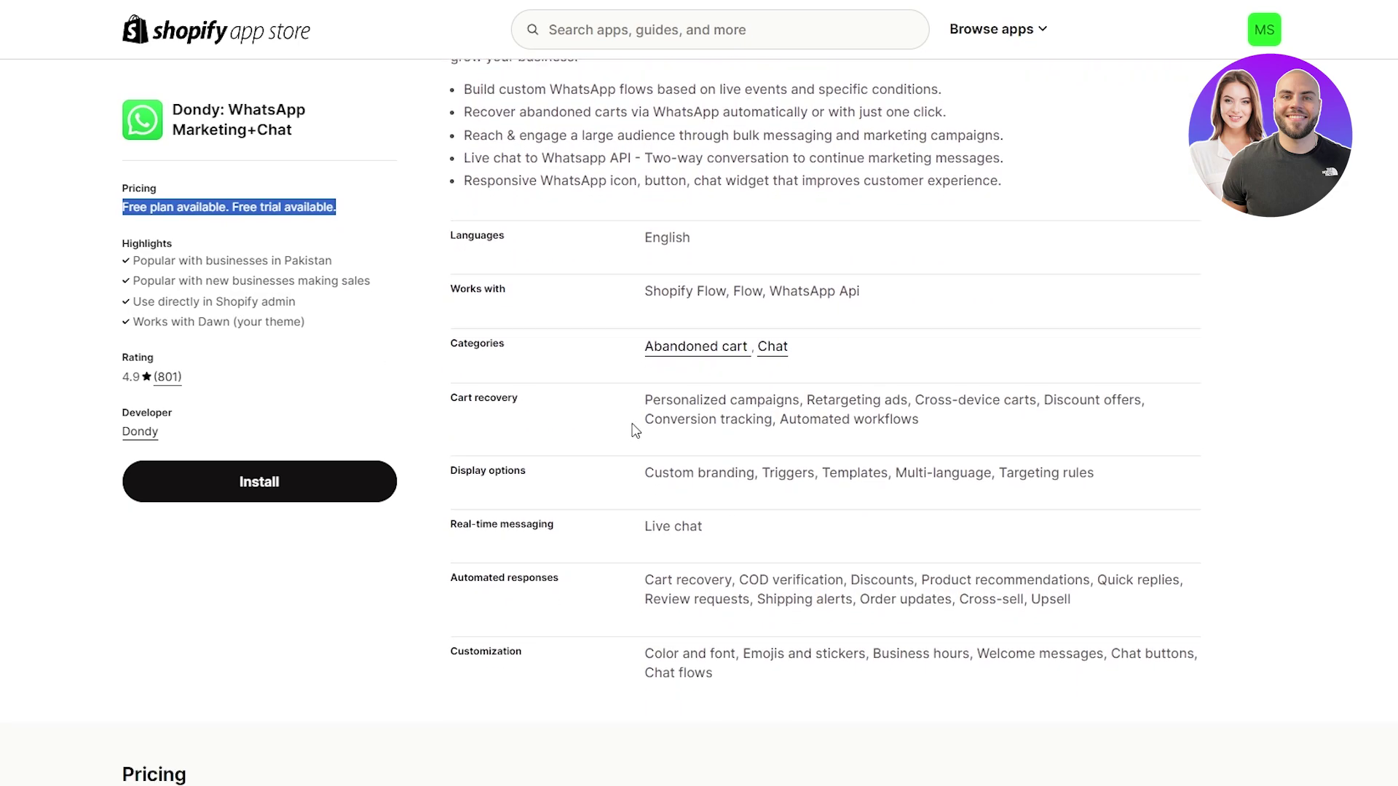
scroll(610, 603, down, 6)
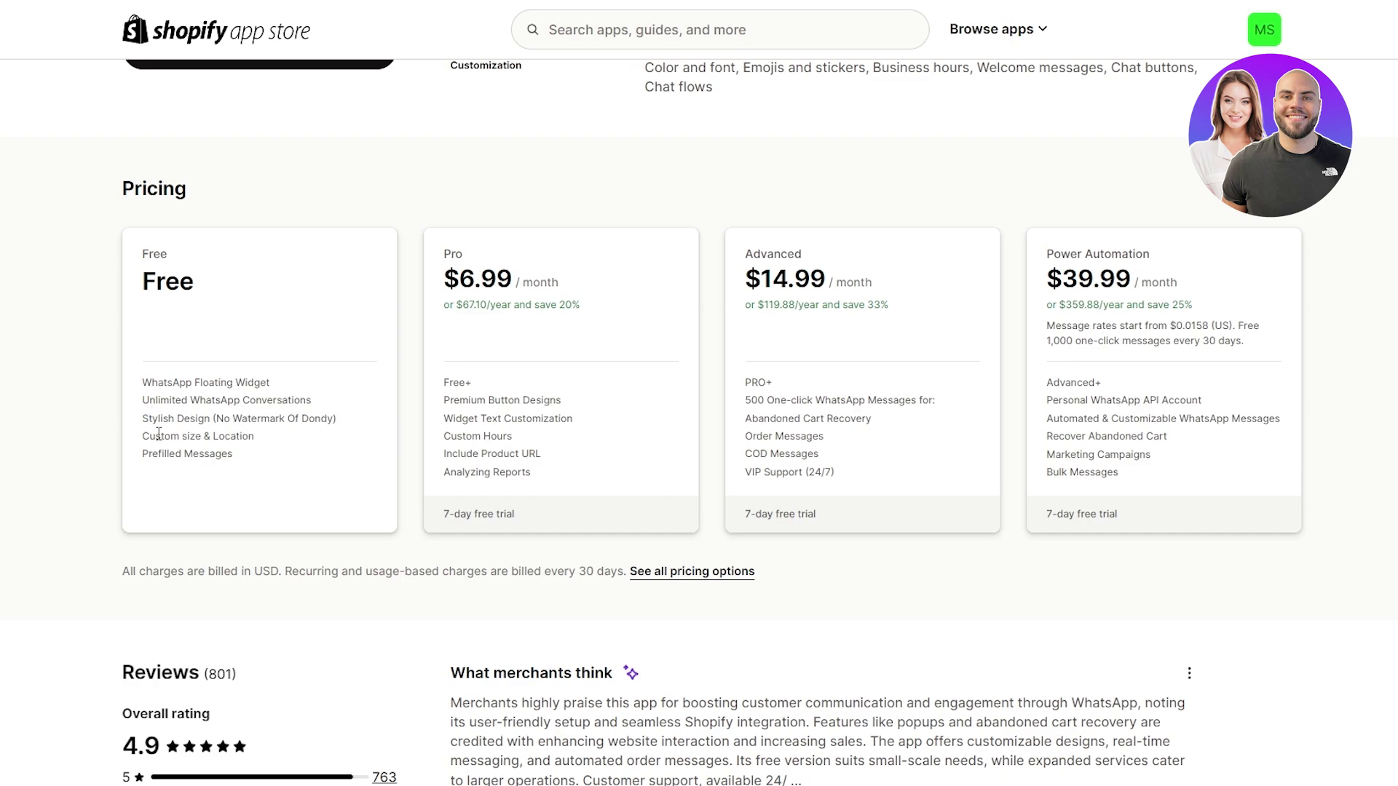
drag(142, 437, 264, 444)
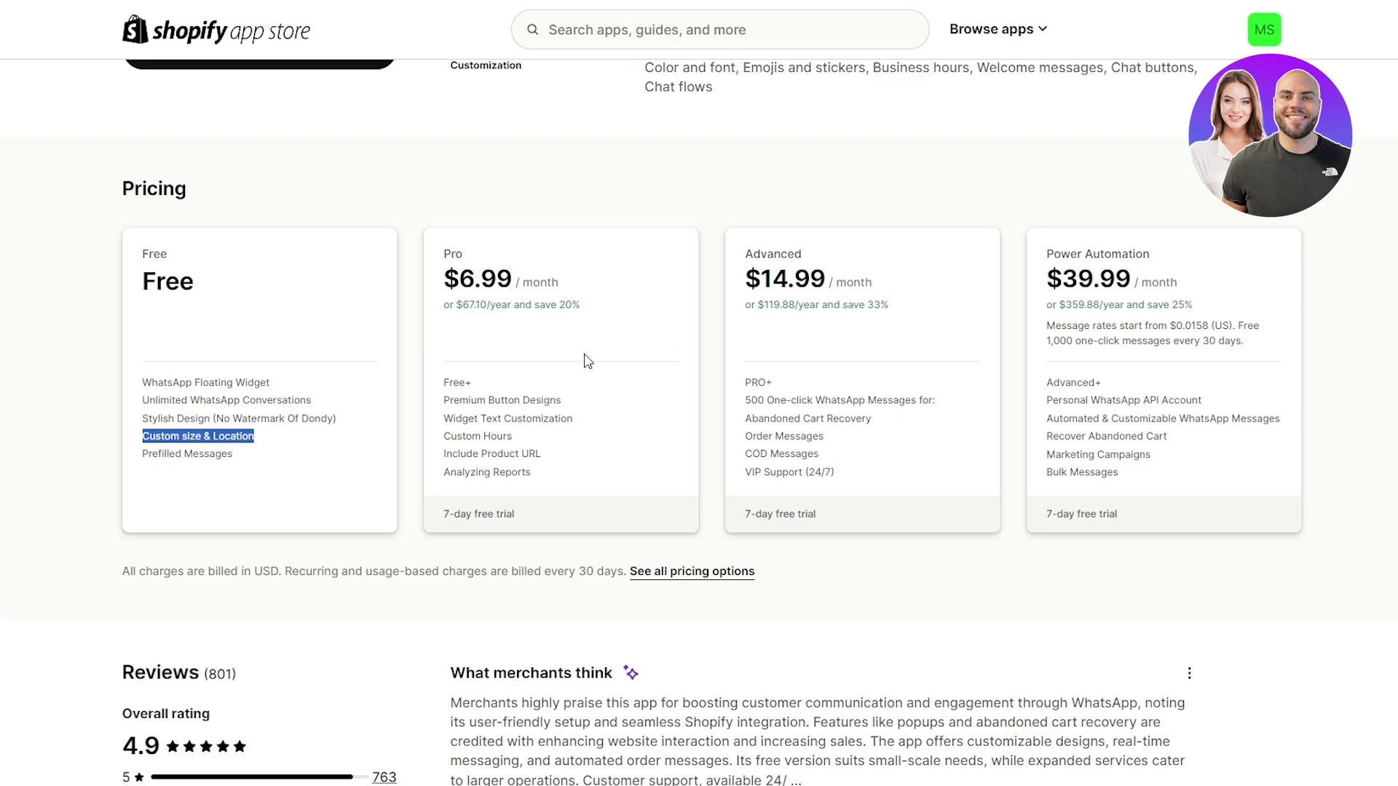
drag(441, 383, 569, 405)
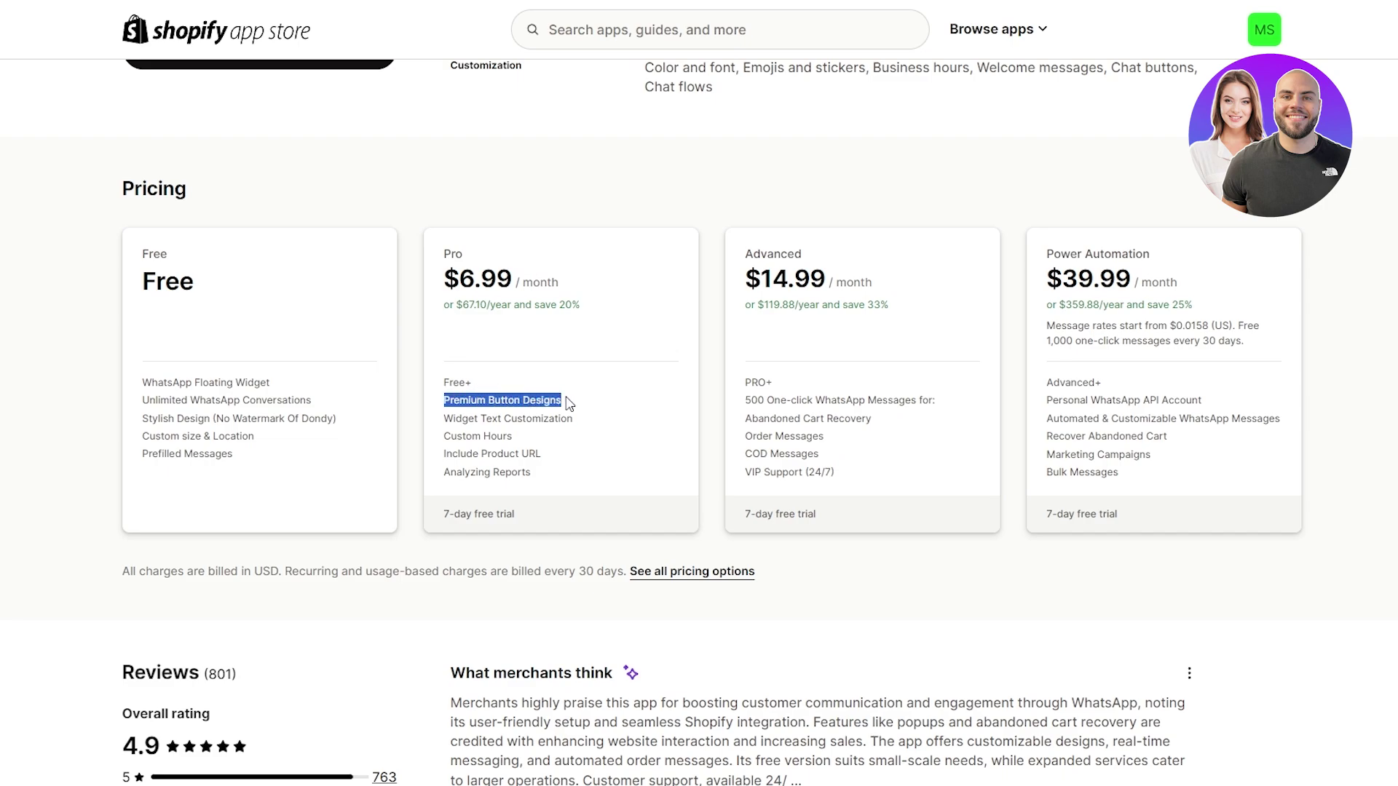
drag(438, 420, 576, 415)
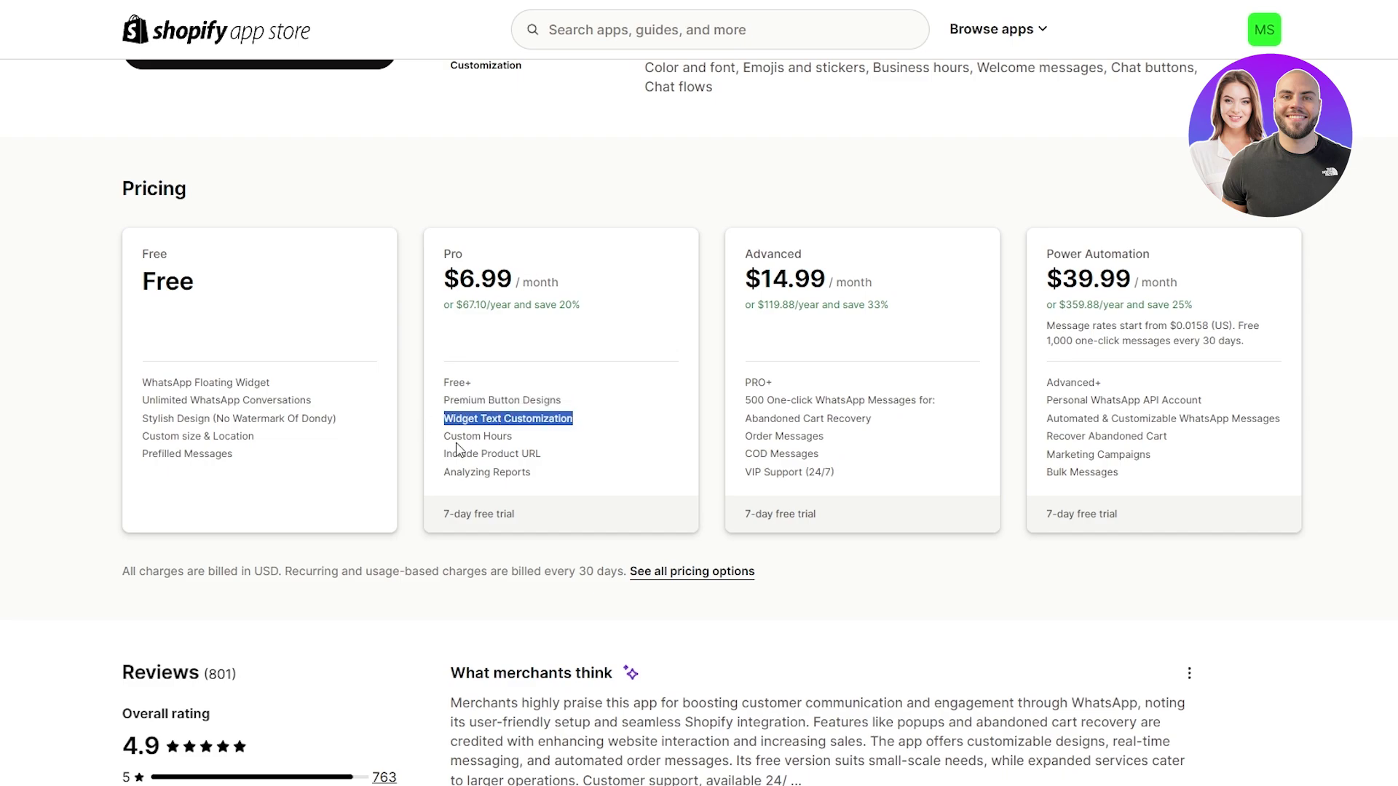
drag(450, 436, 550, 464)
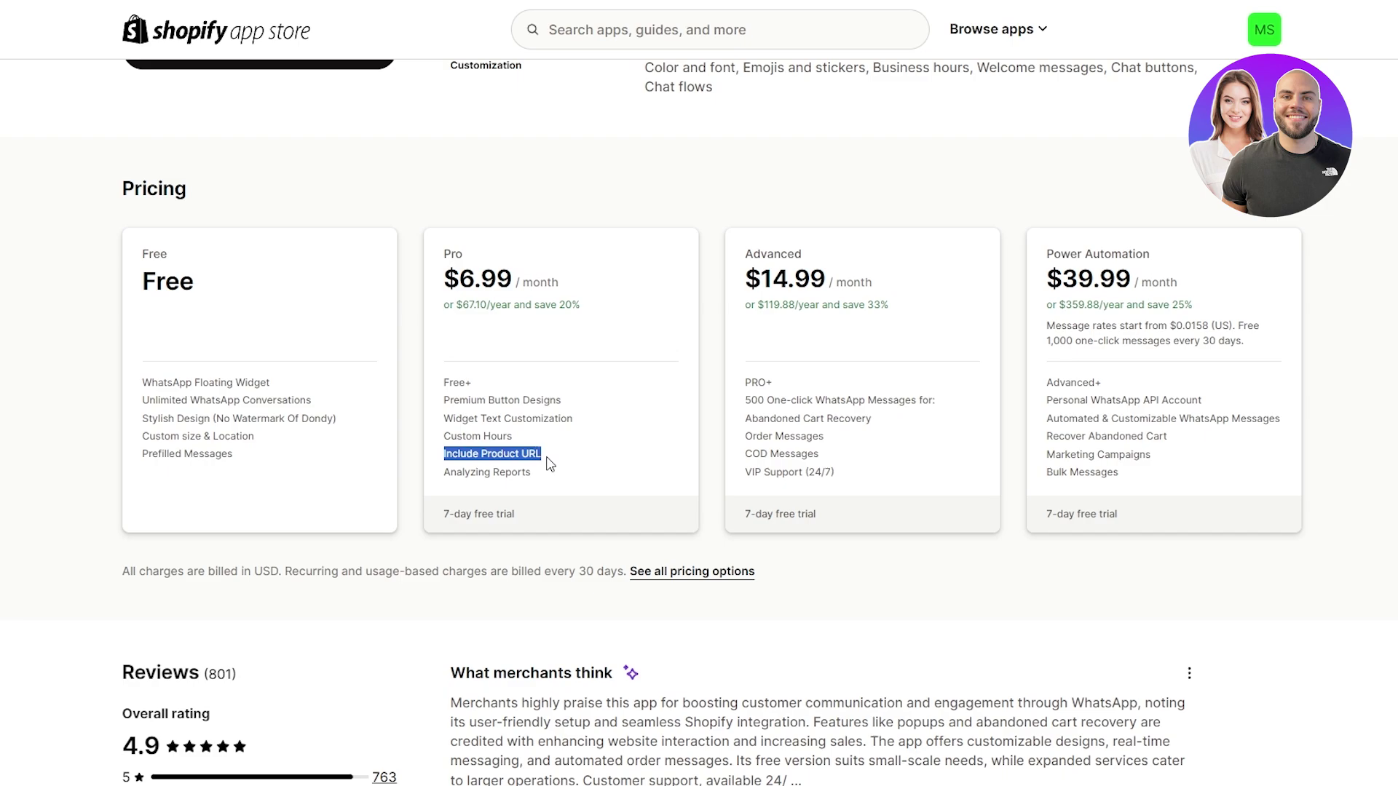
drag(444, 472, 542, 477)
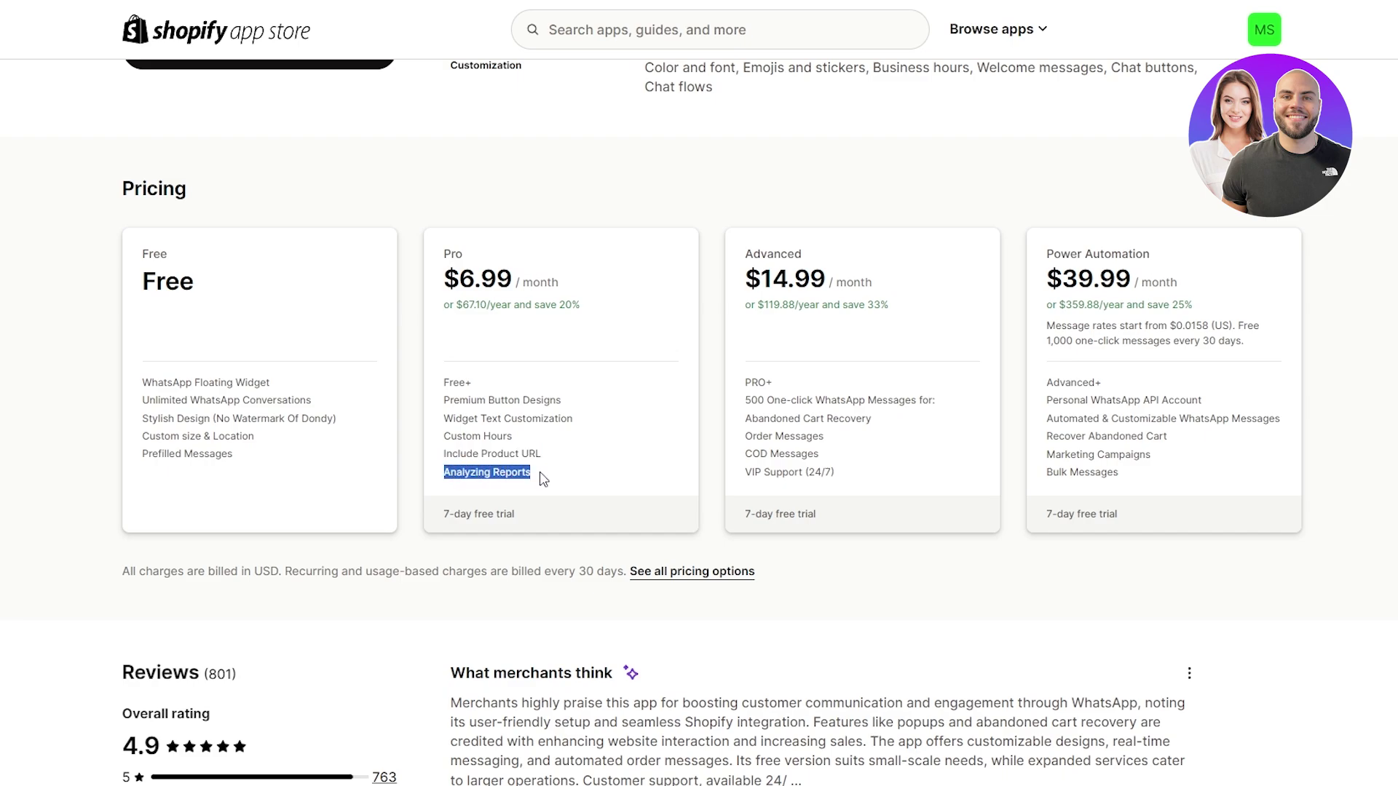
drag(745, 254, 820, 261)
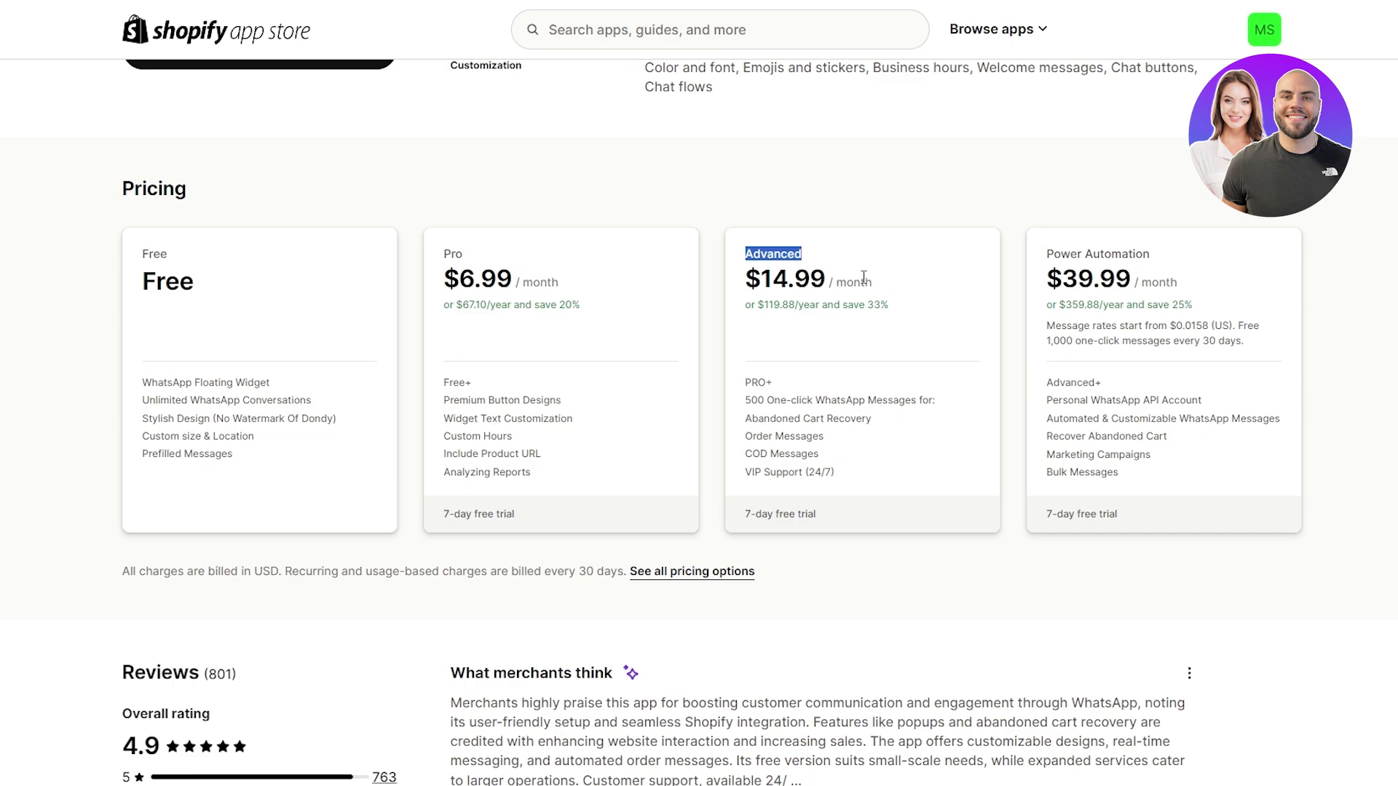
drag(745, 384, 770, 385)
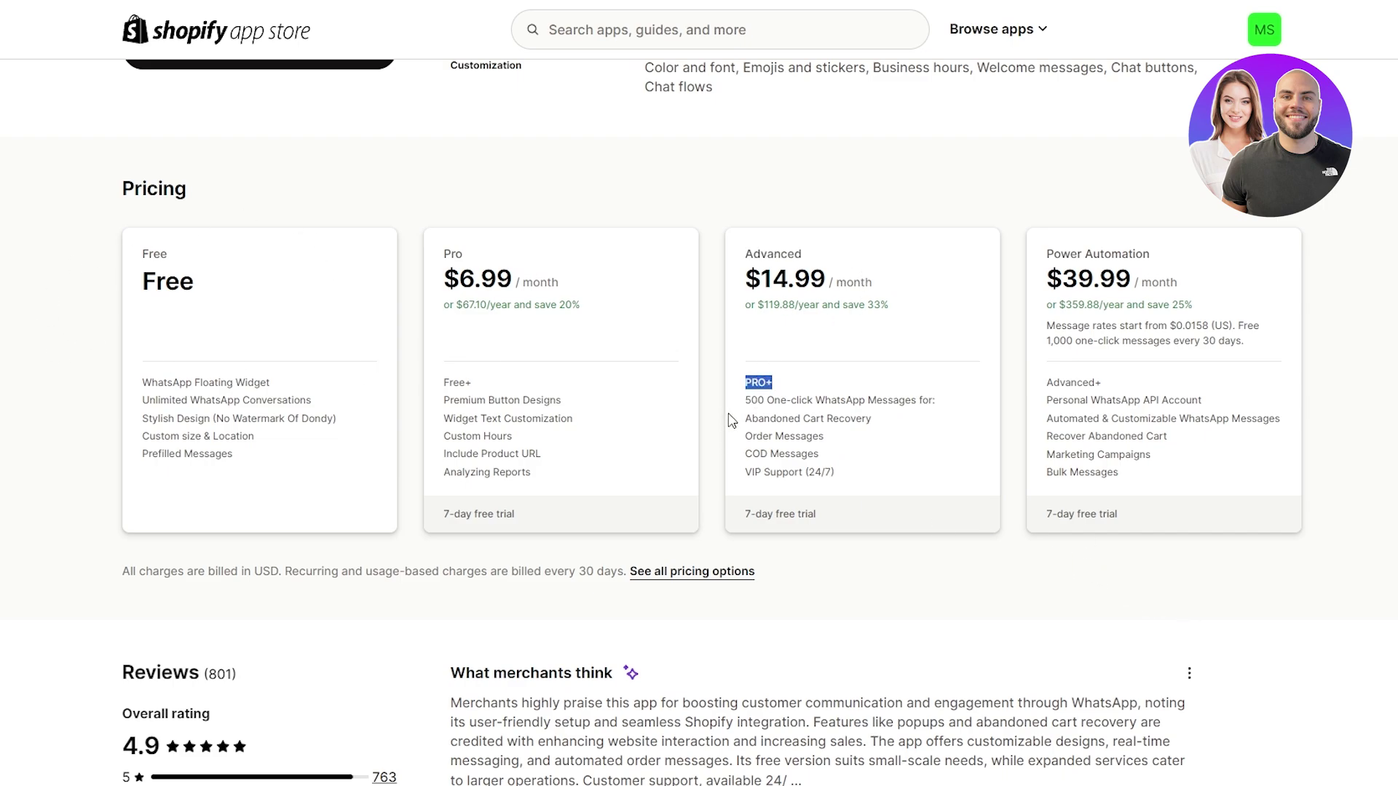
drag(746, 401, 937, 415)
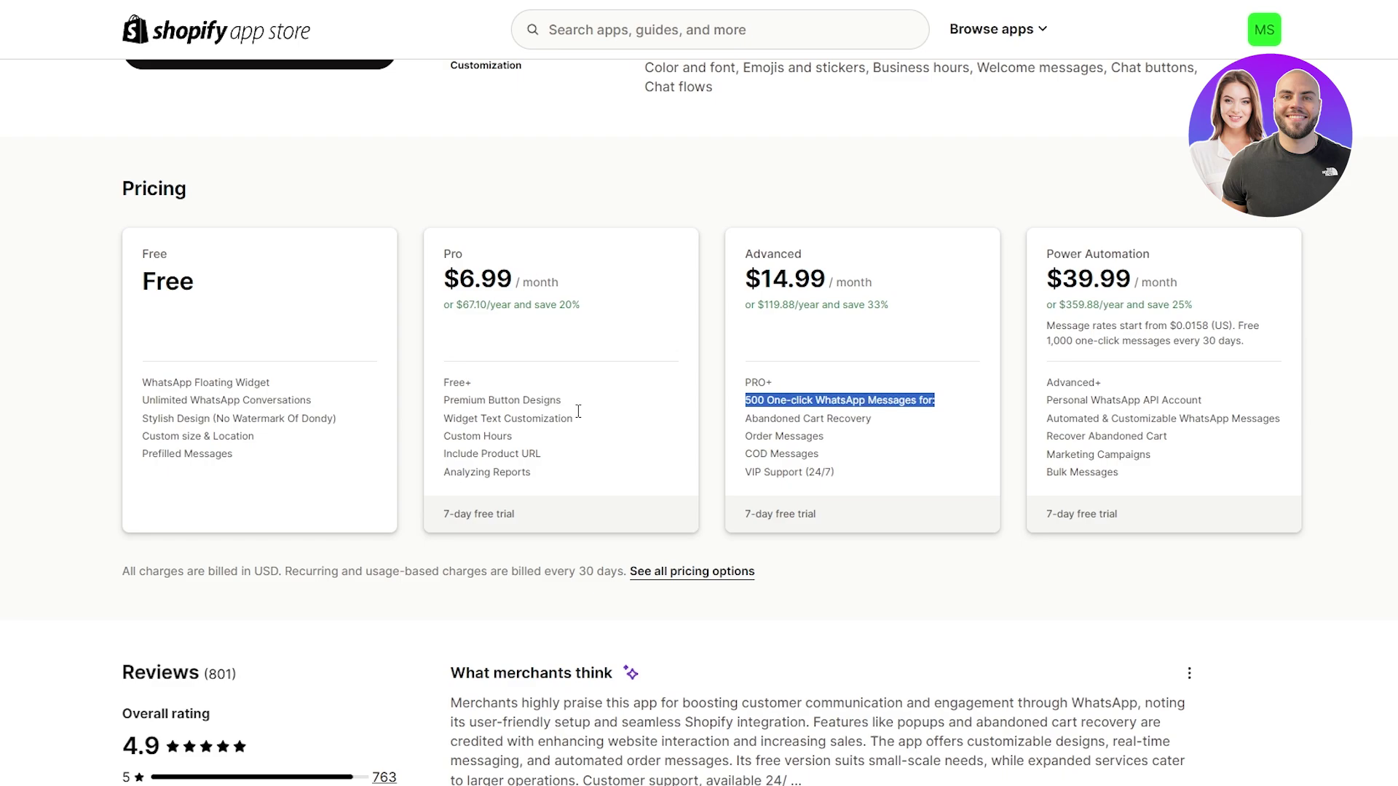
scroll(469, 506, down, 5)
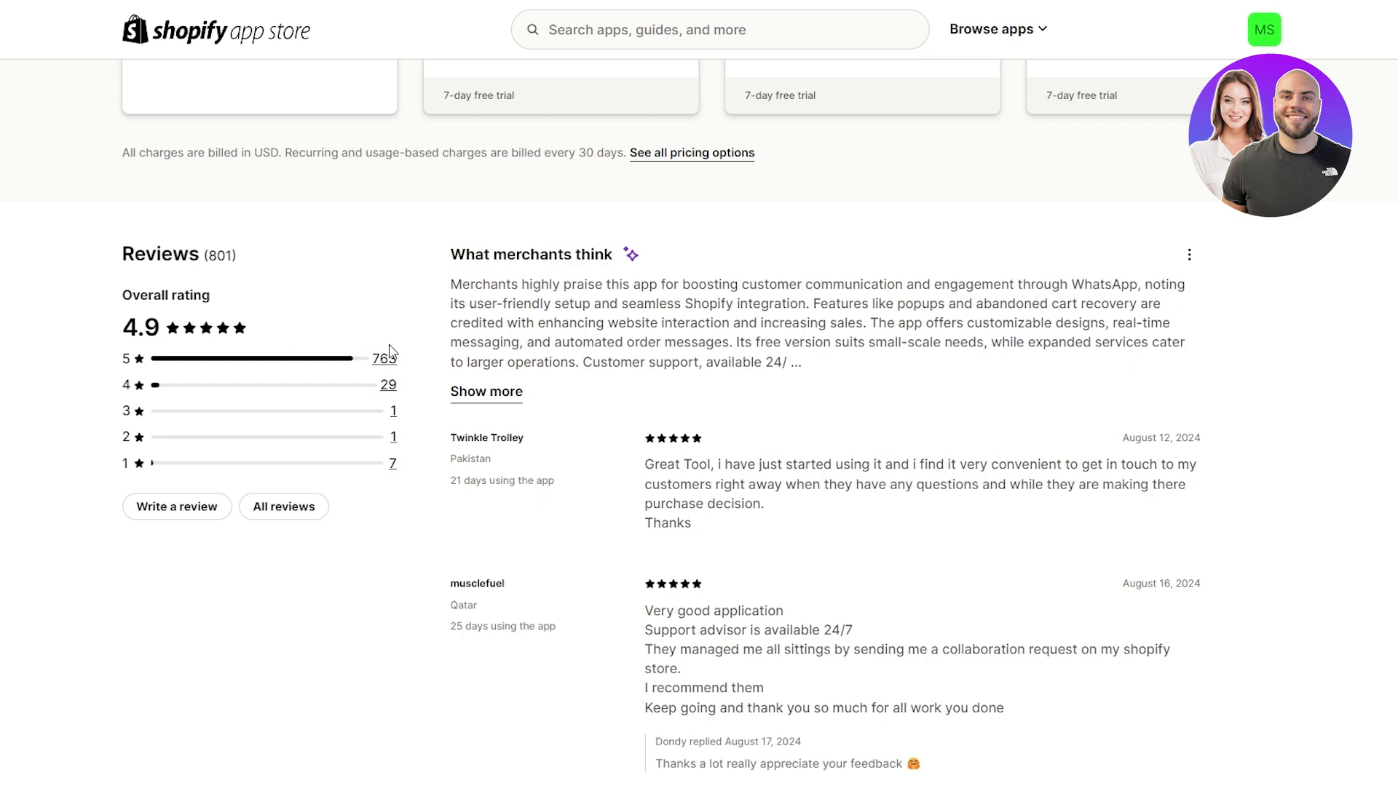
scroll(483, 492, down, 15)
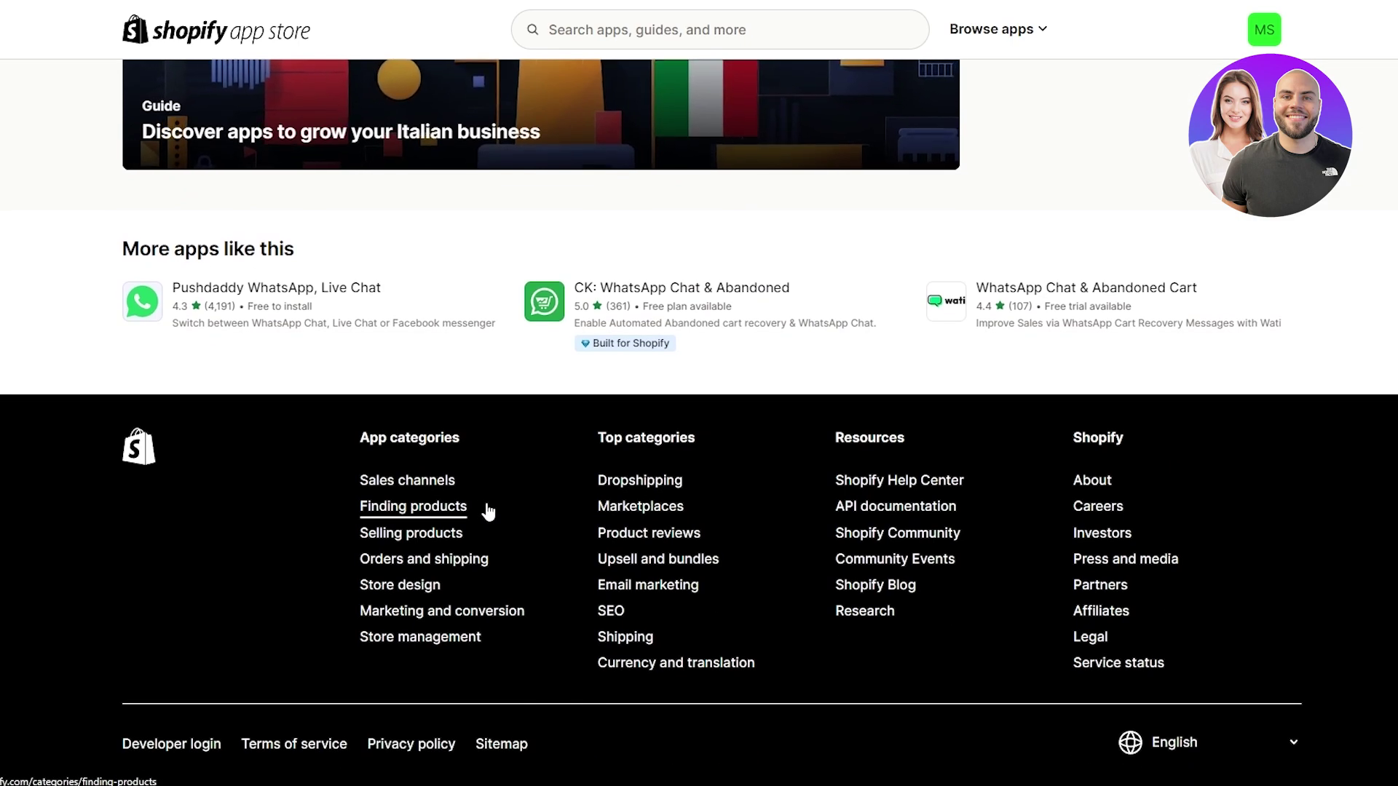
scroll(487, 509, up, 1)
scroll(488, 510, up, 12)
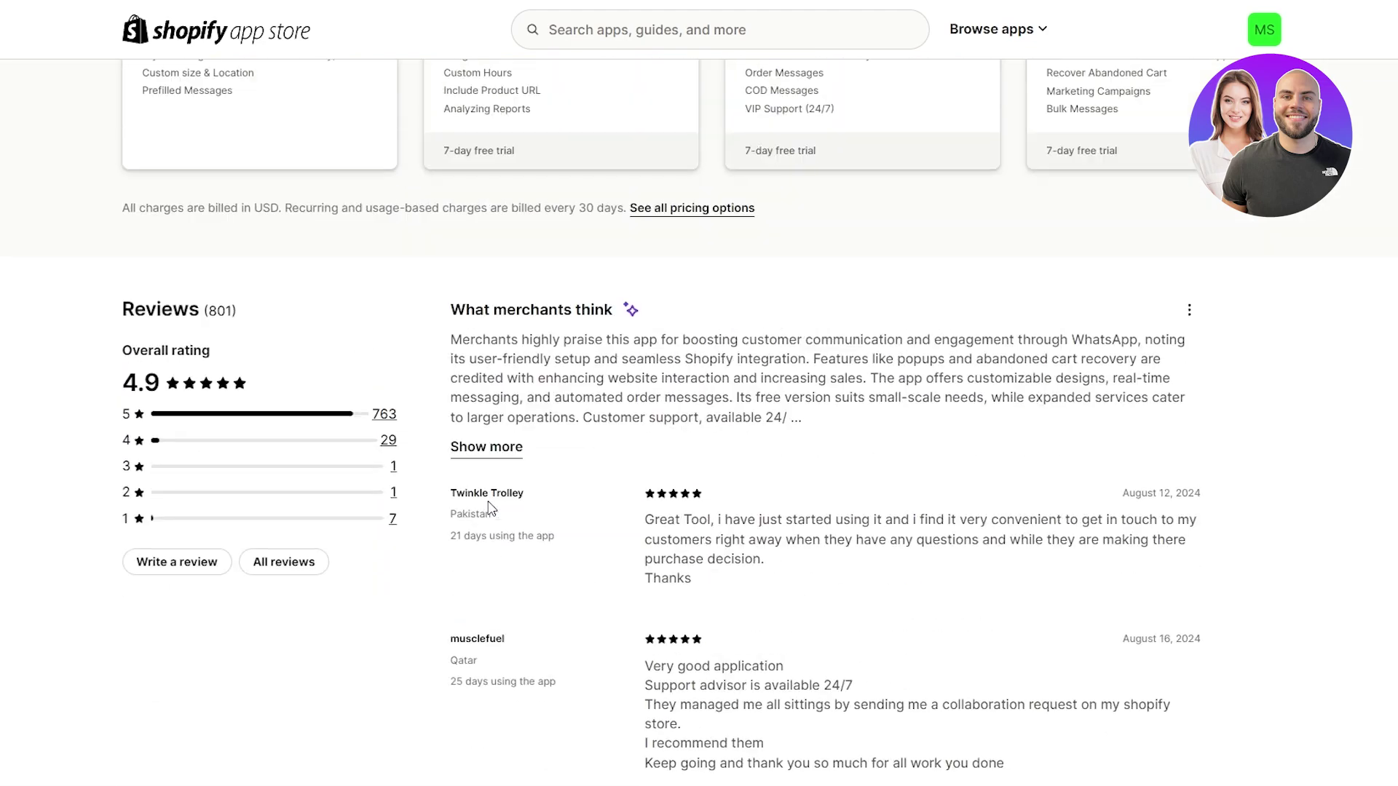
scroll(487, 509, up, 10)
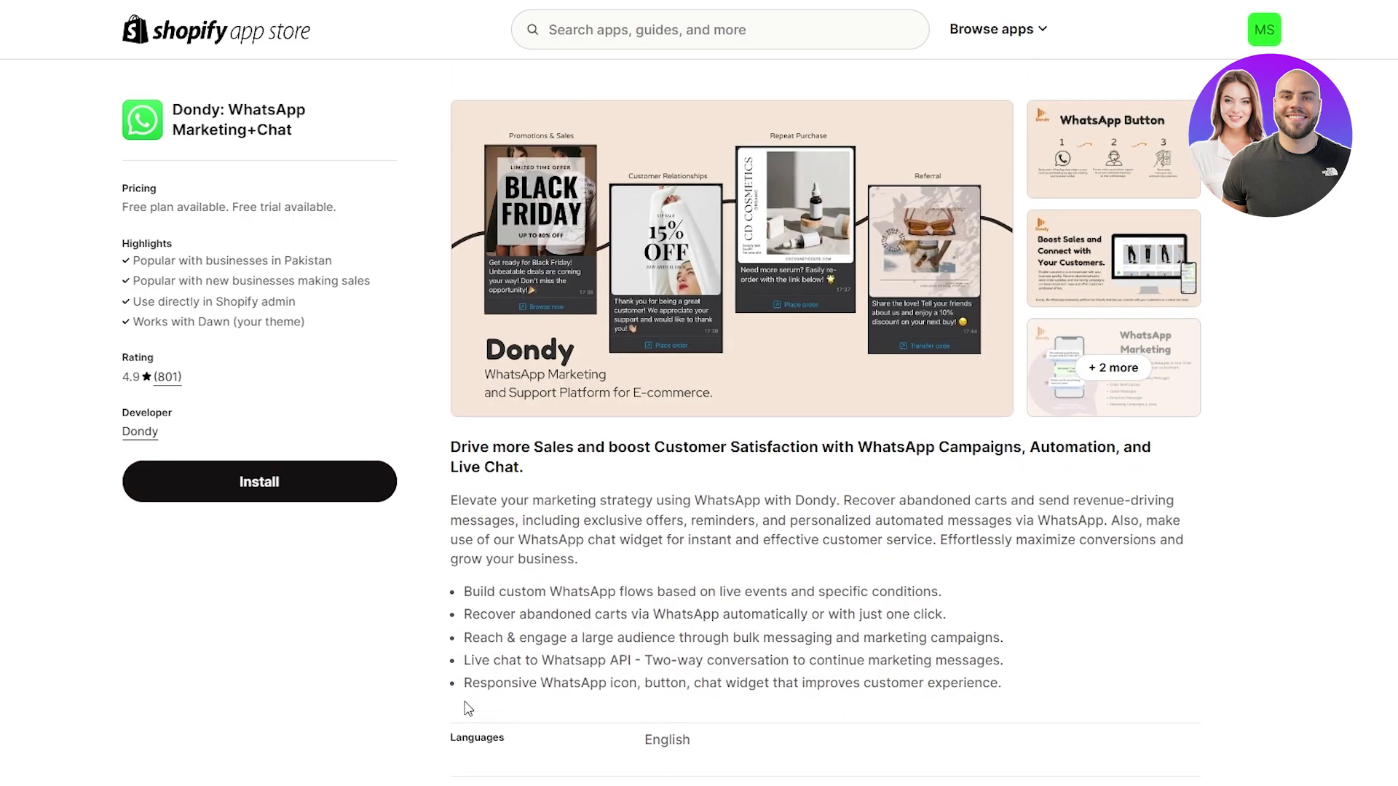
Install the Dondy app, granting the requested data access
click(268, 485)
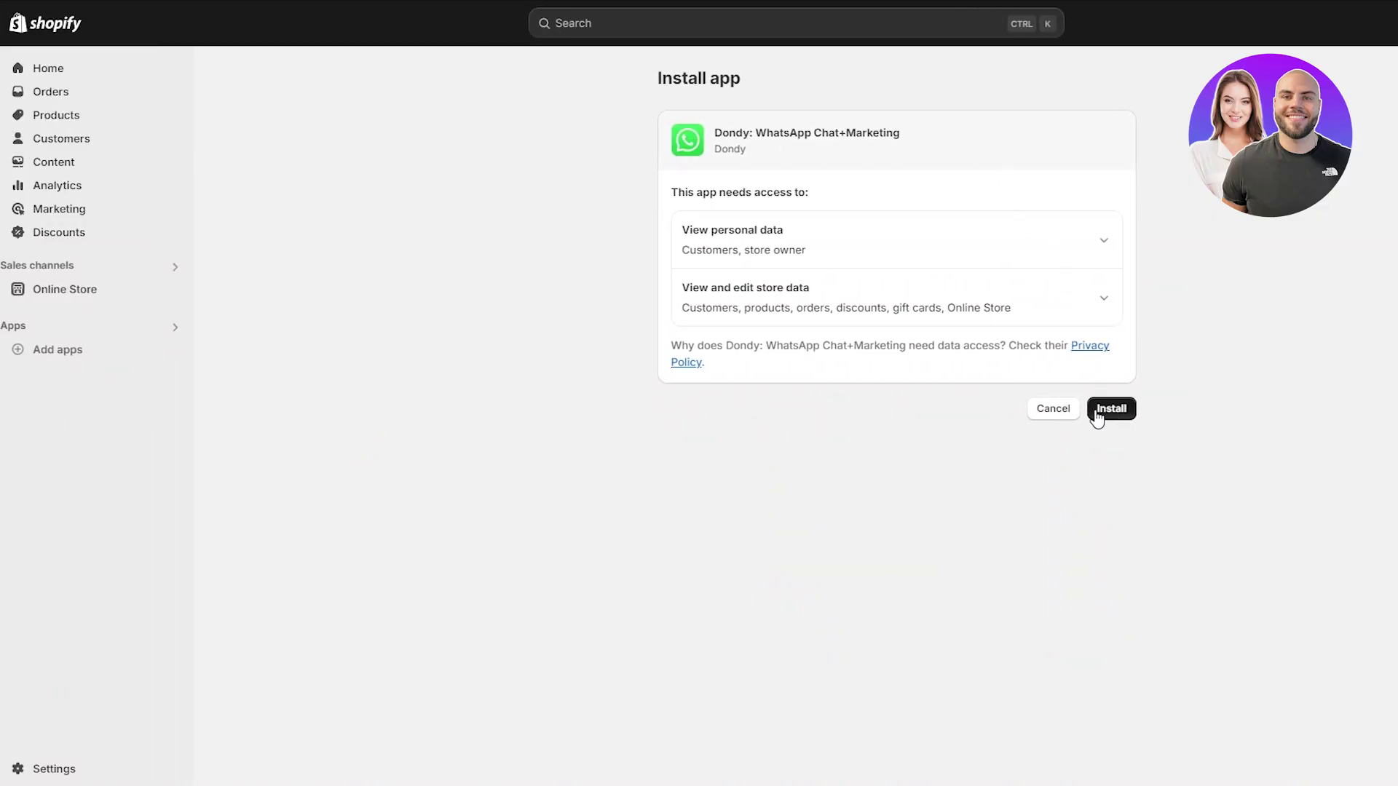
click(1126, 411)
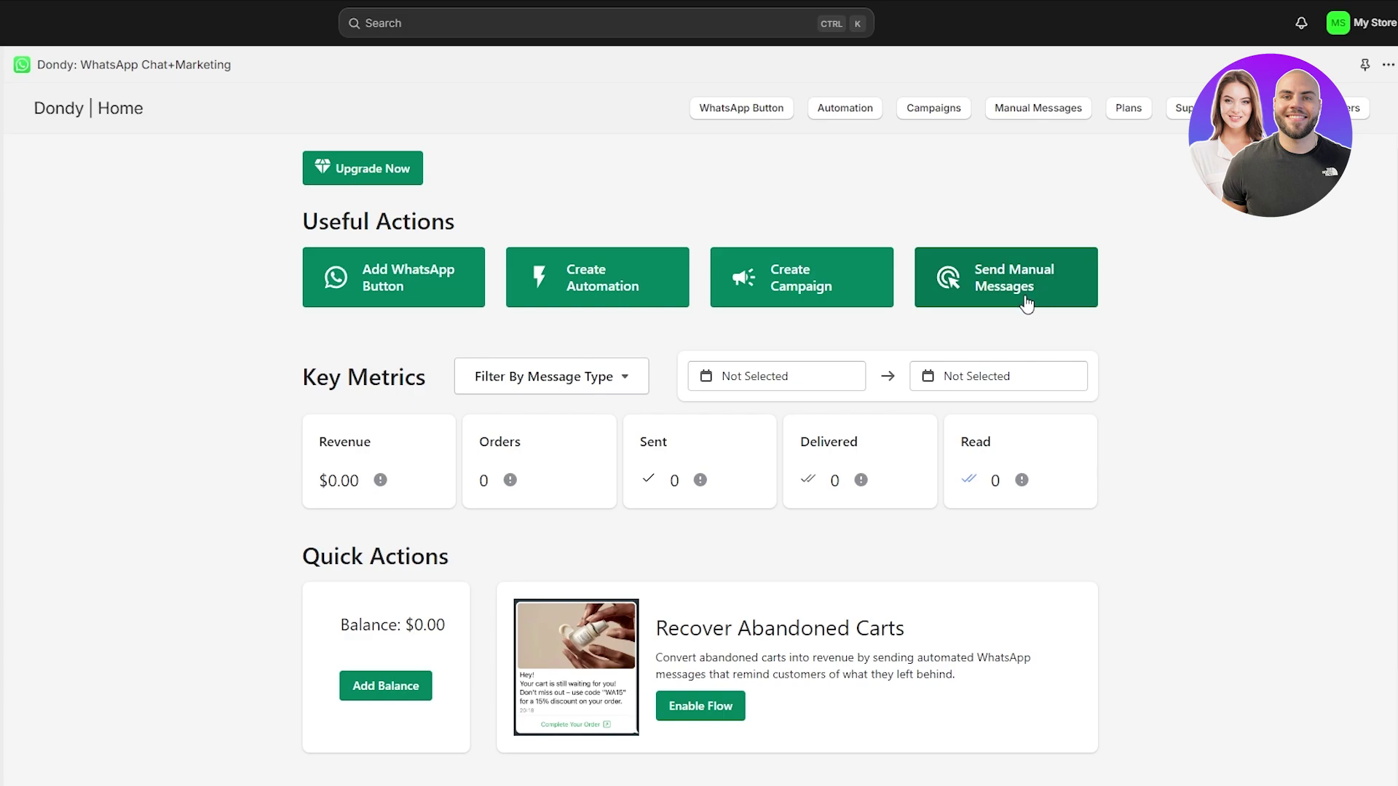
drag(290, 378, 417, 370)
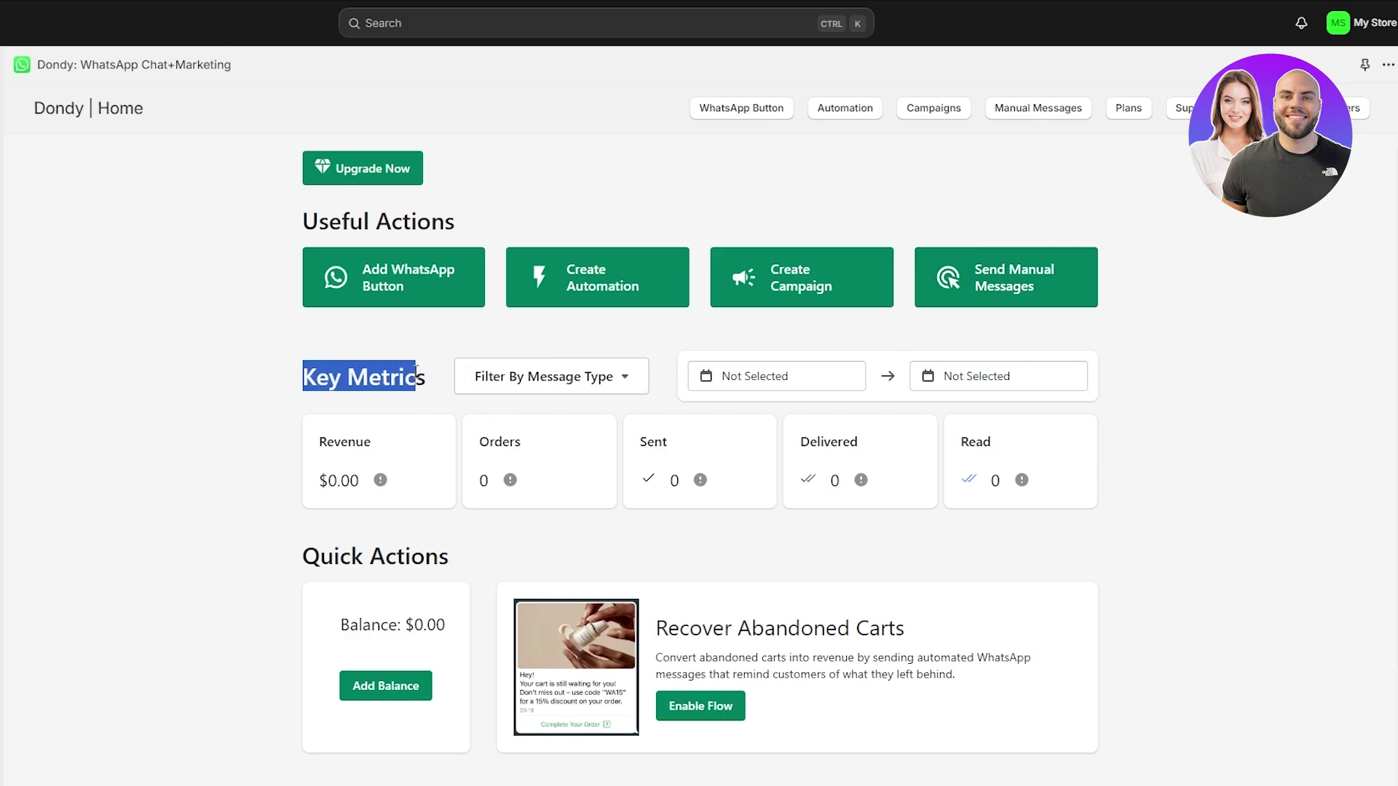
Review the Dondy Home dashboard's Revenue, Sent and Recover Abandoned Carts sections
drag(319, 442, 537, 446)
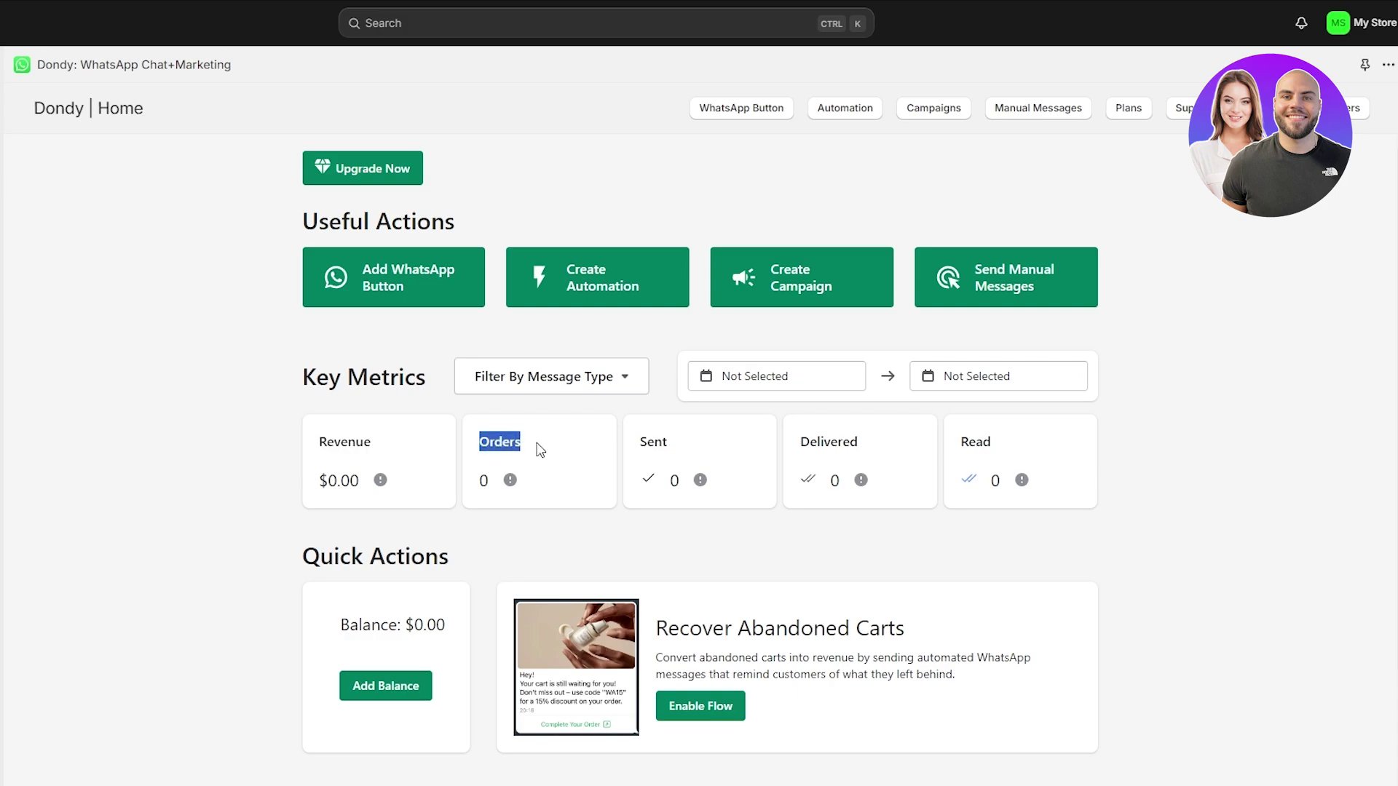
drag(638, 446, 688, 447)
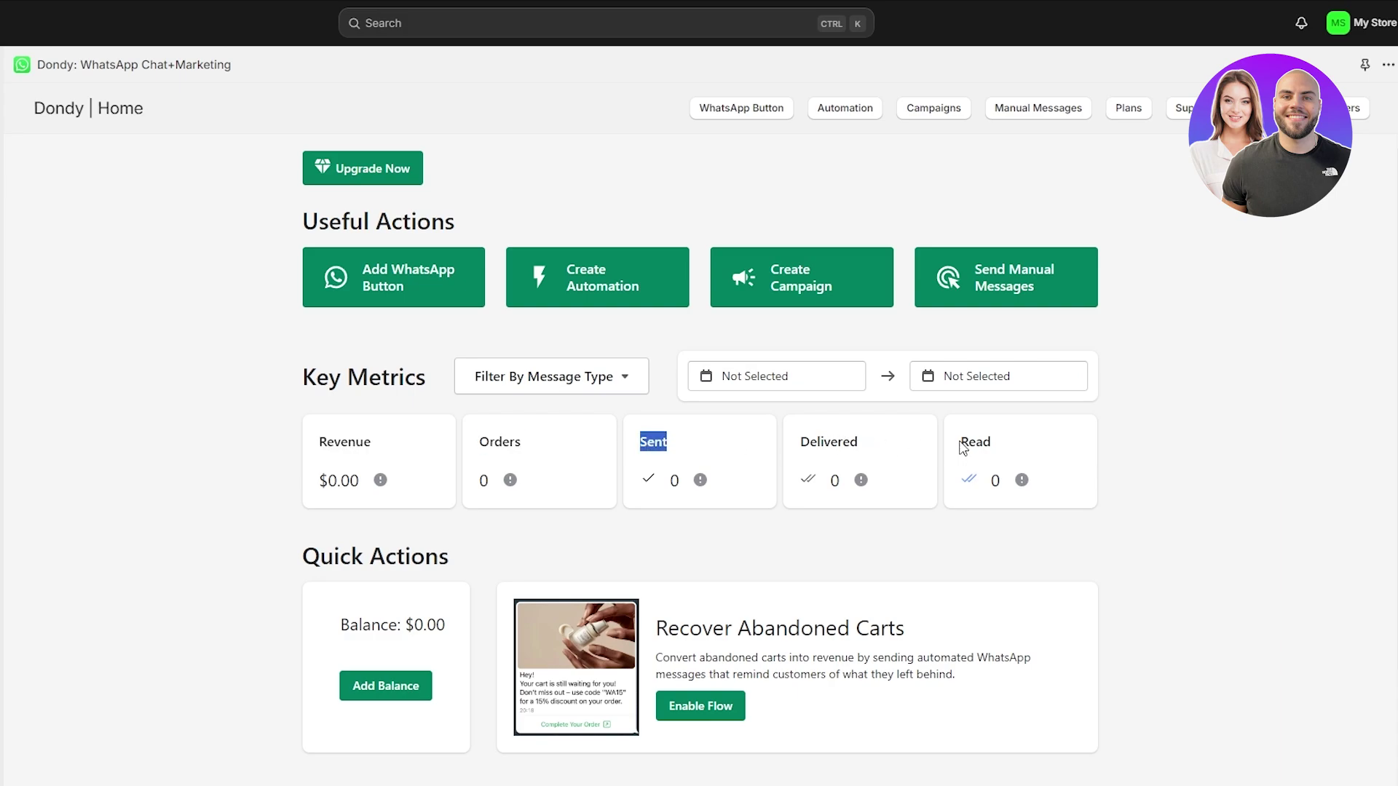
scroll(961, 447, down, 2)
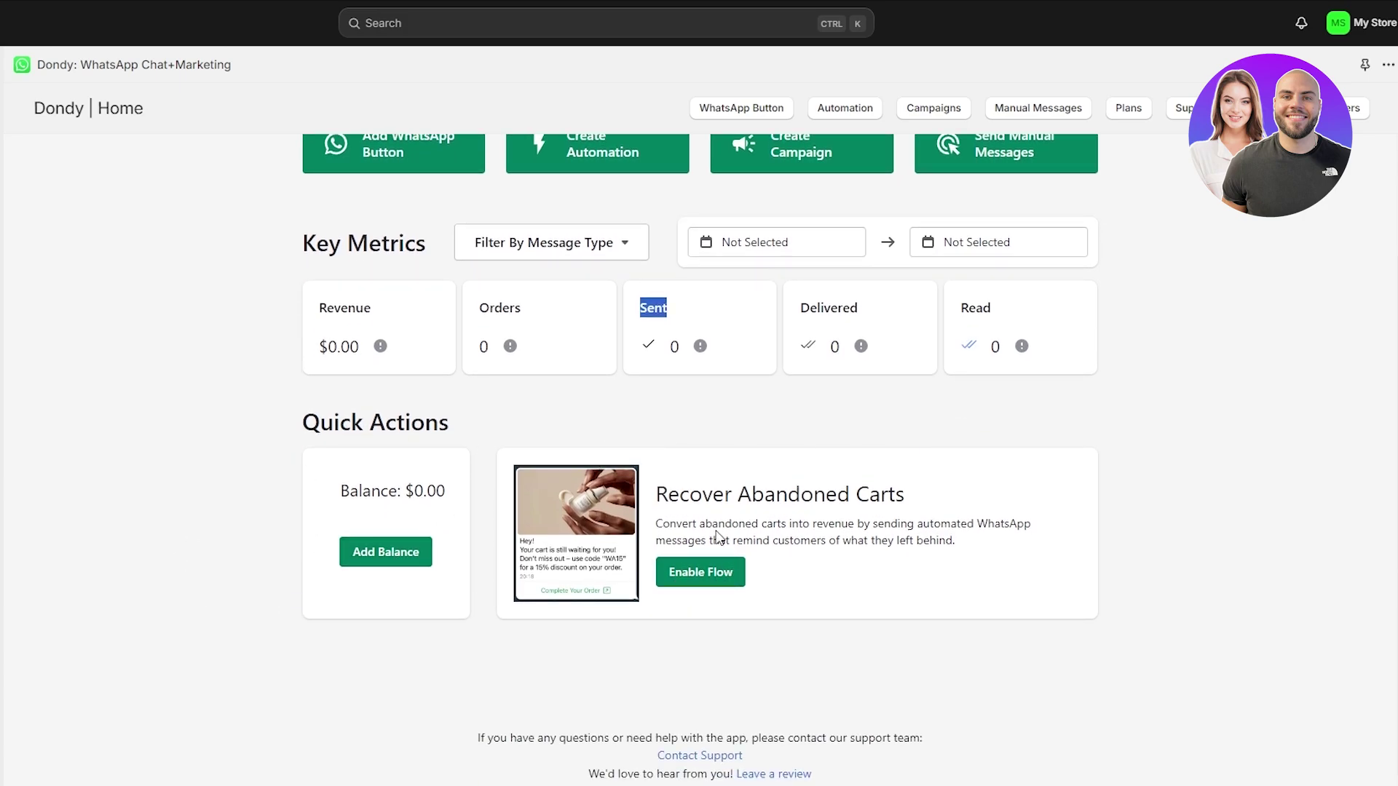
drag(665, 505, 921, 502)
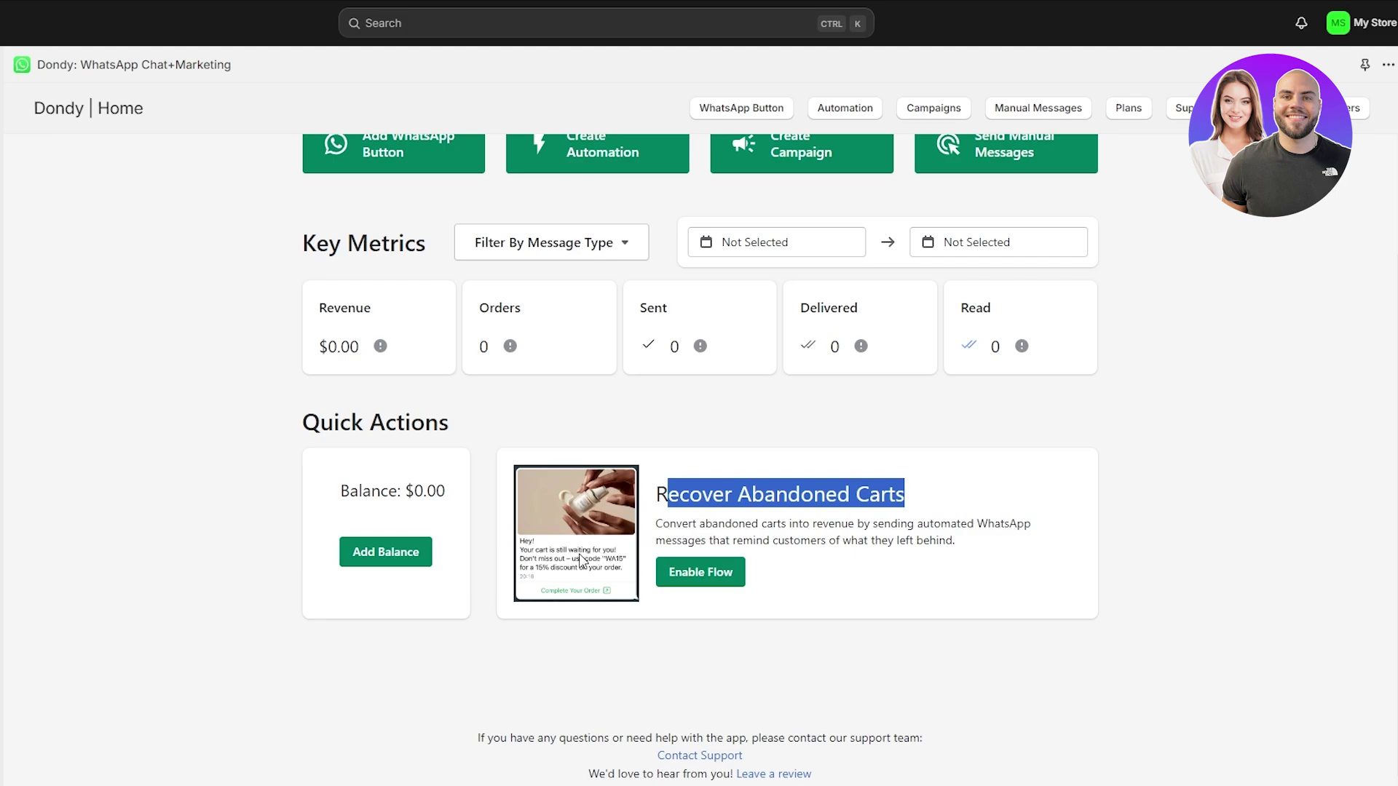
scroll(295, 472, up, 2)
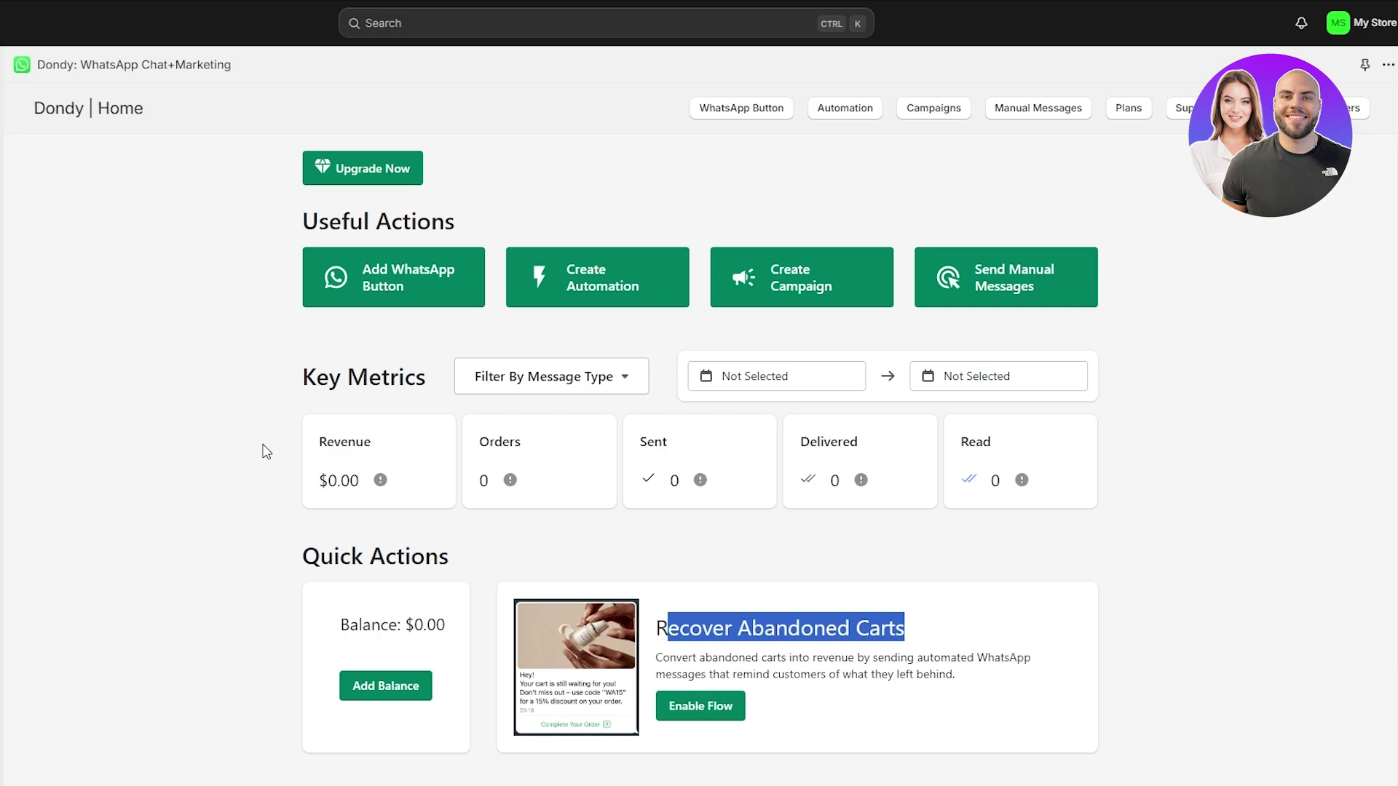
click(267, 451)
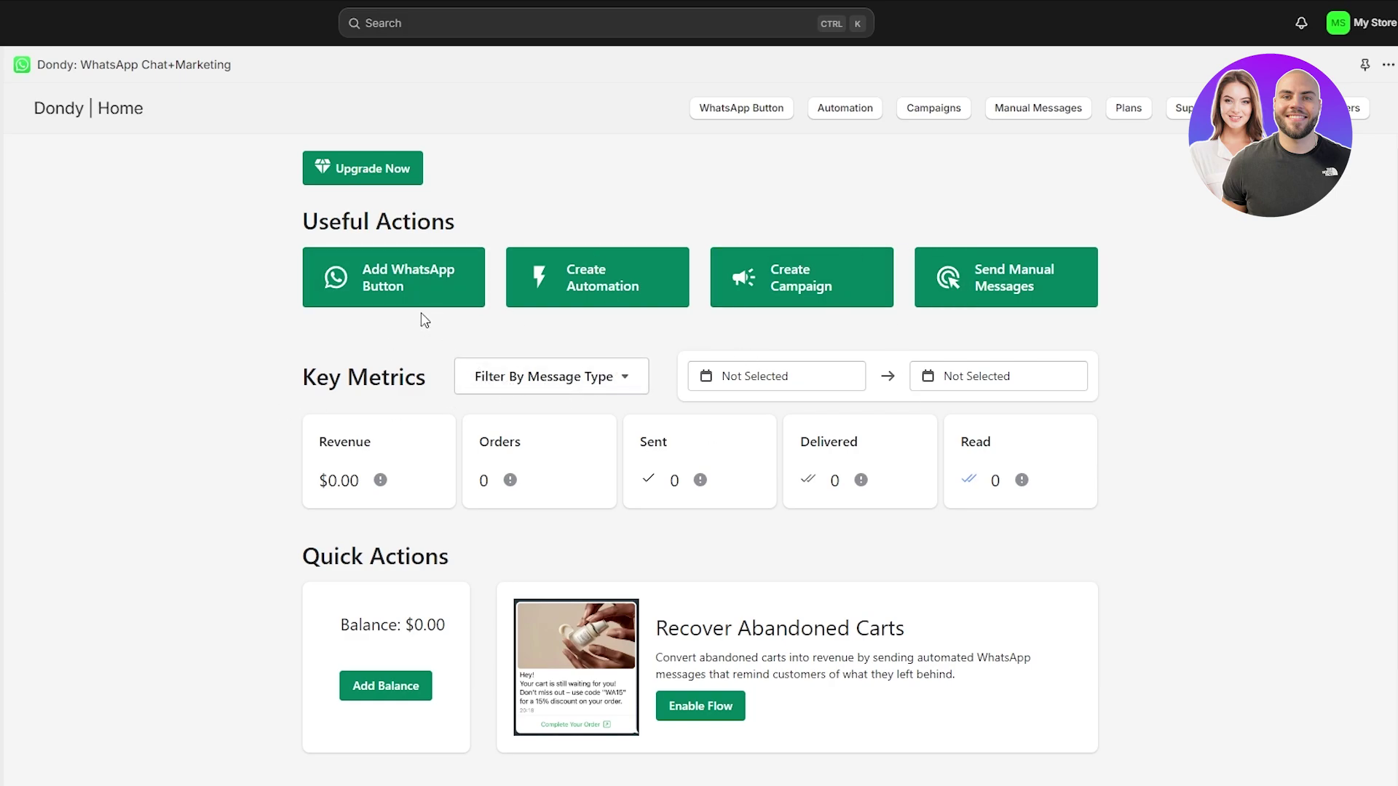
Open Dondy's WhatsApp chat button setup and check the phone country list, keeping United States
click(436, 301)
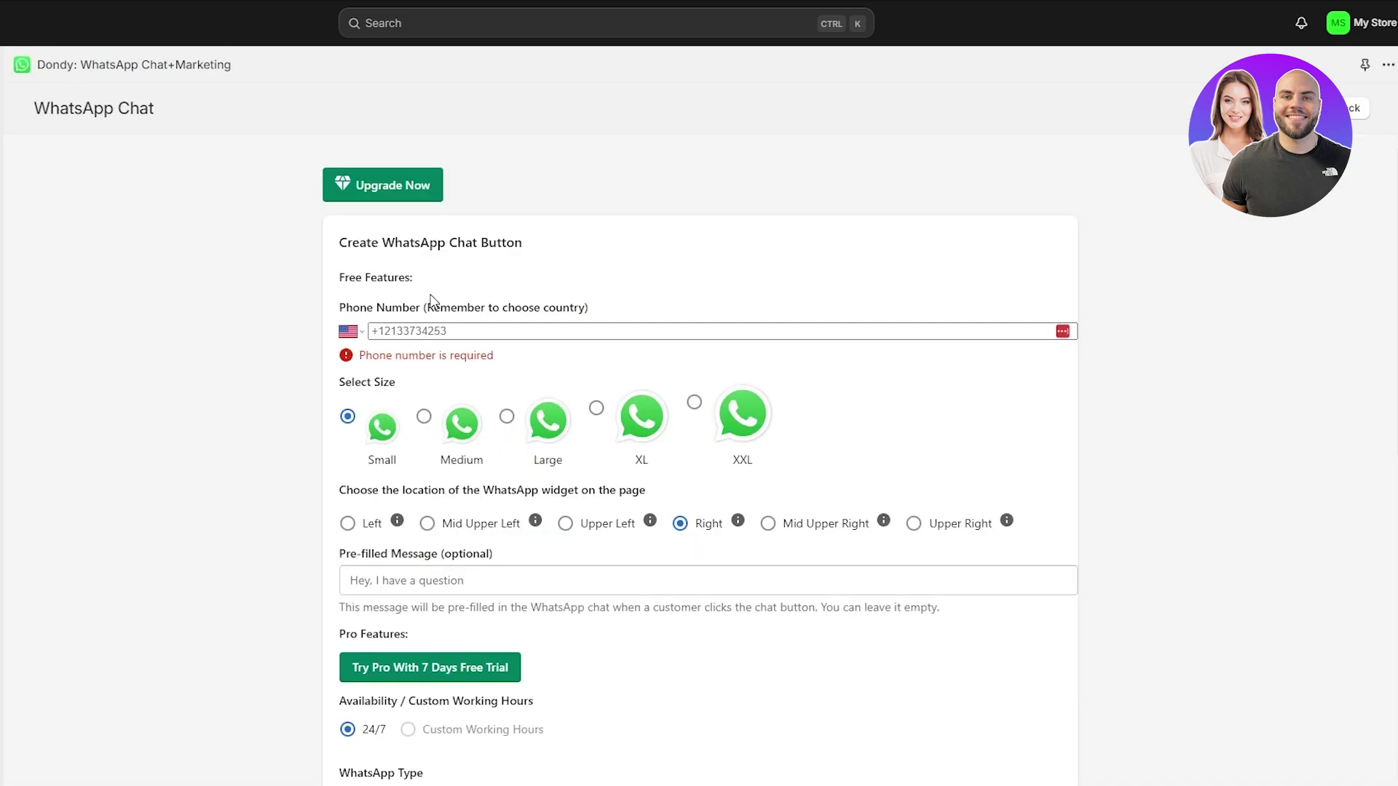
drag(343, 243, 524, 264)
click(348, 298)
drag(338, 305, 604, 304)
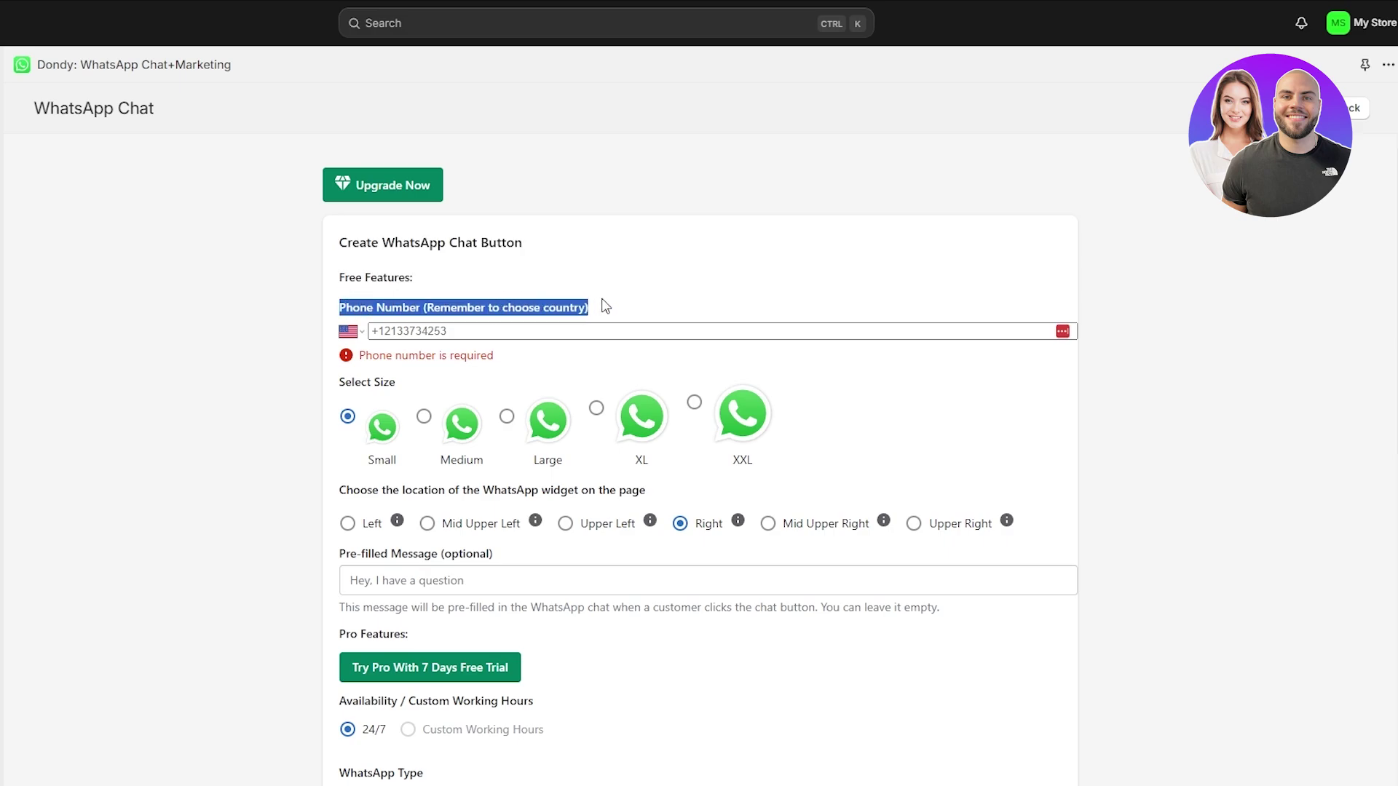
click(418, 330)
click(349, 331)
scroll(379, 400, down, 3)
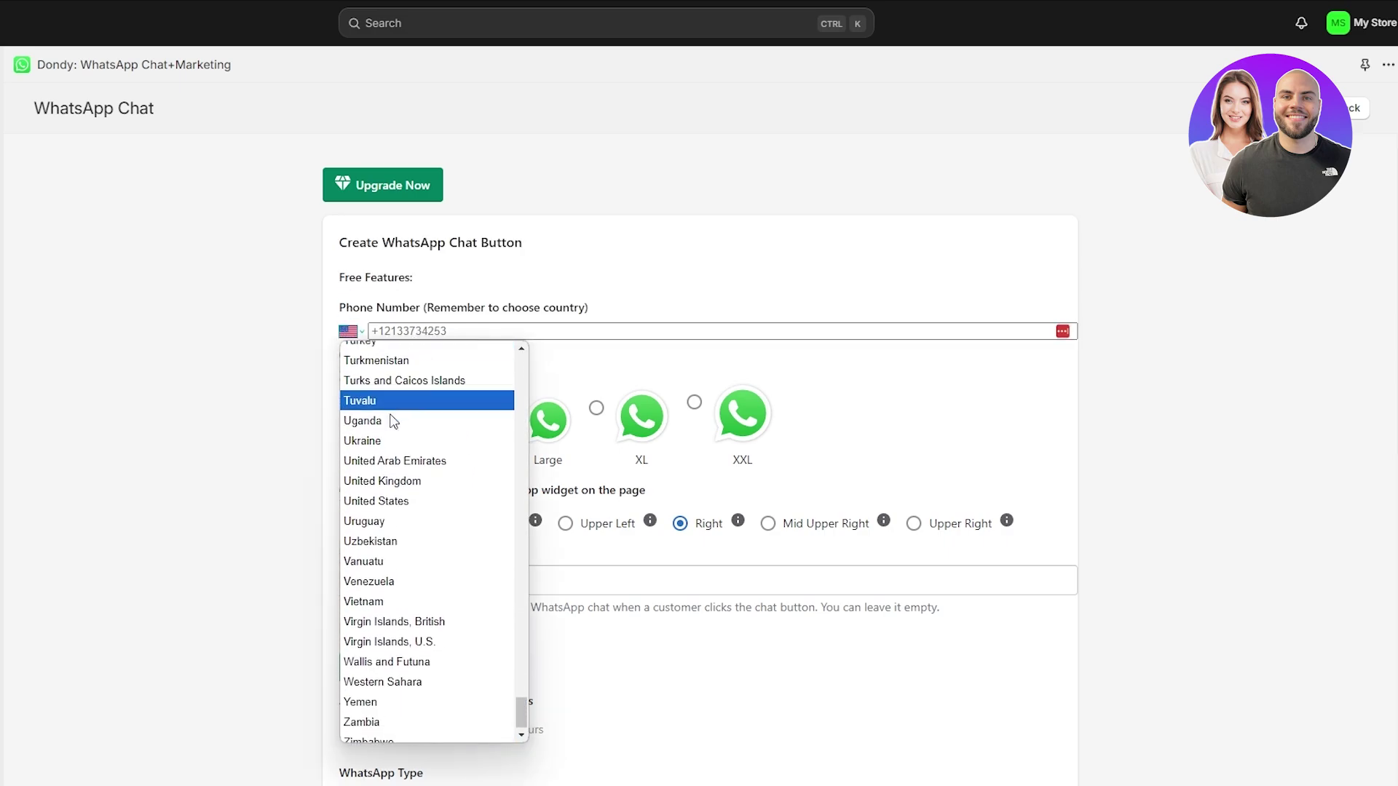
scroll(404, 425, up, 6)
scroll(405, 430, up, 3)
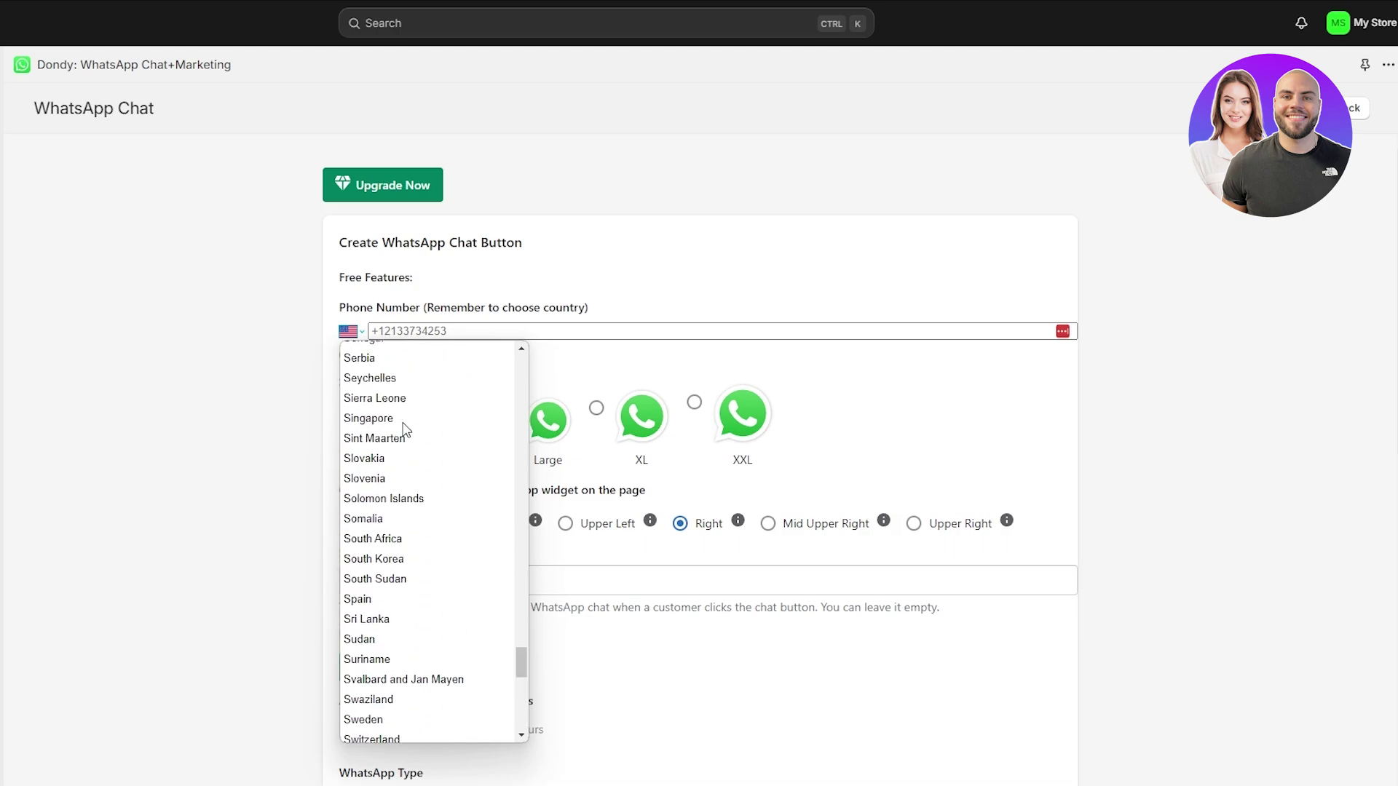
click(309, 328)
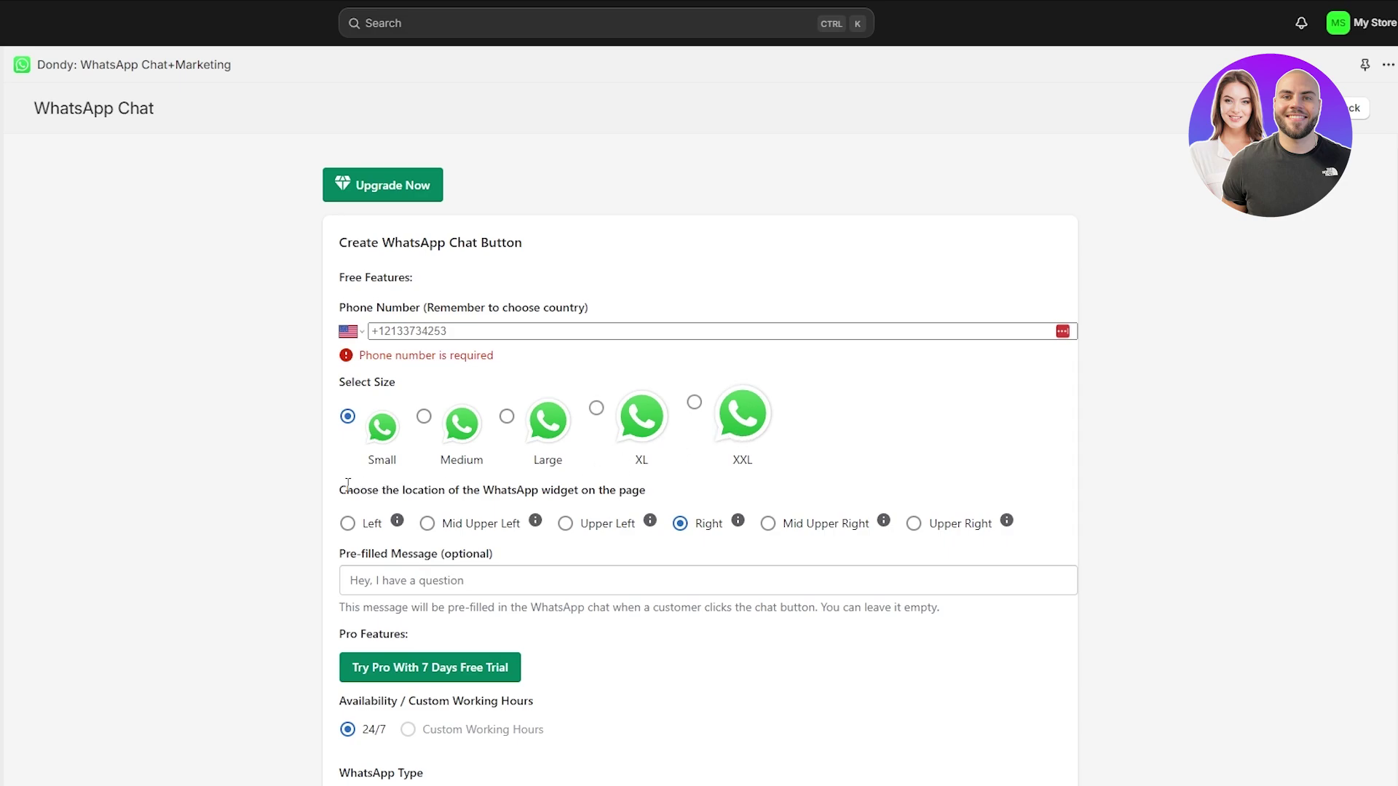
Look over the widget location and Pre-filled Message fields, returning to the form's top
drag(340, 489, 654, 502)
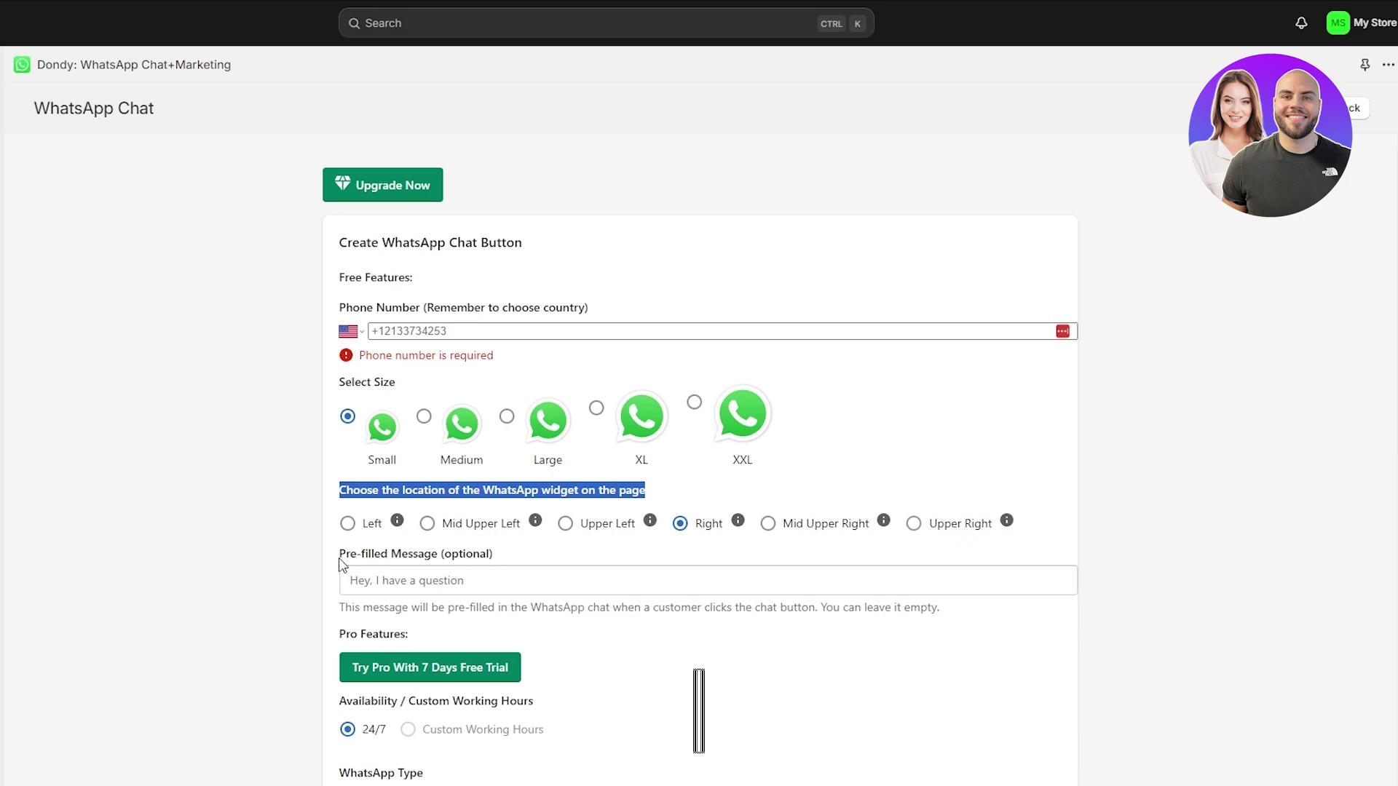
drag(339, 554, 438, 553)
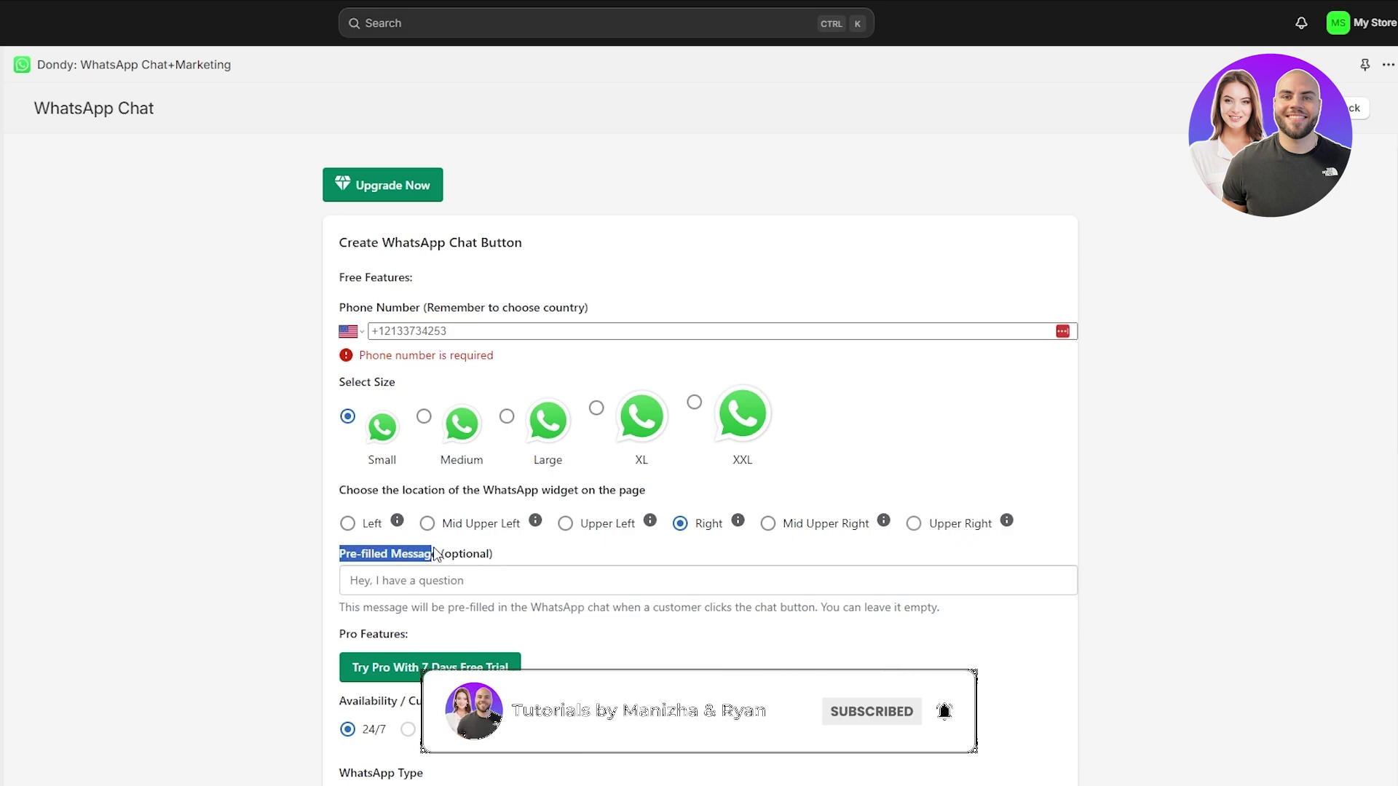
click(412, 576)
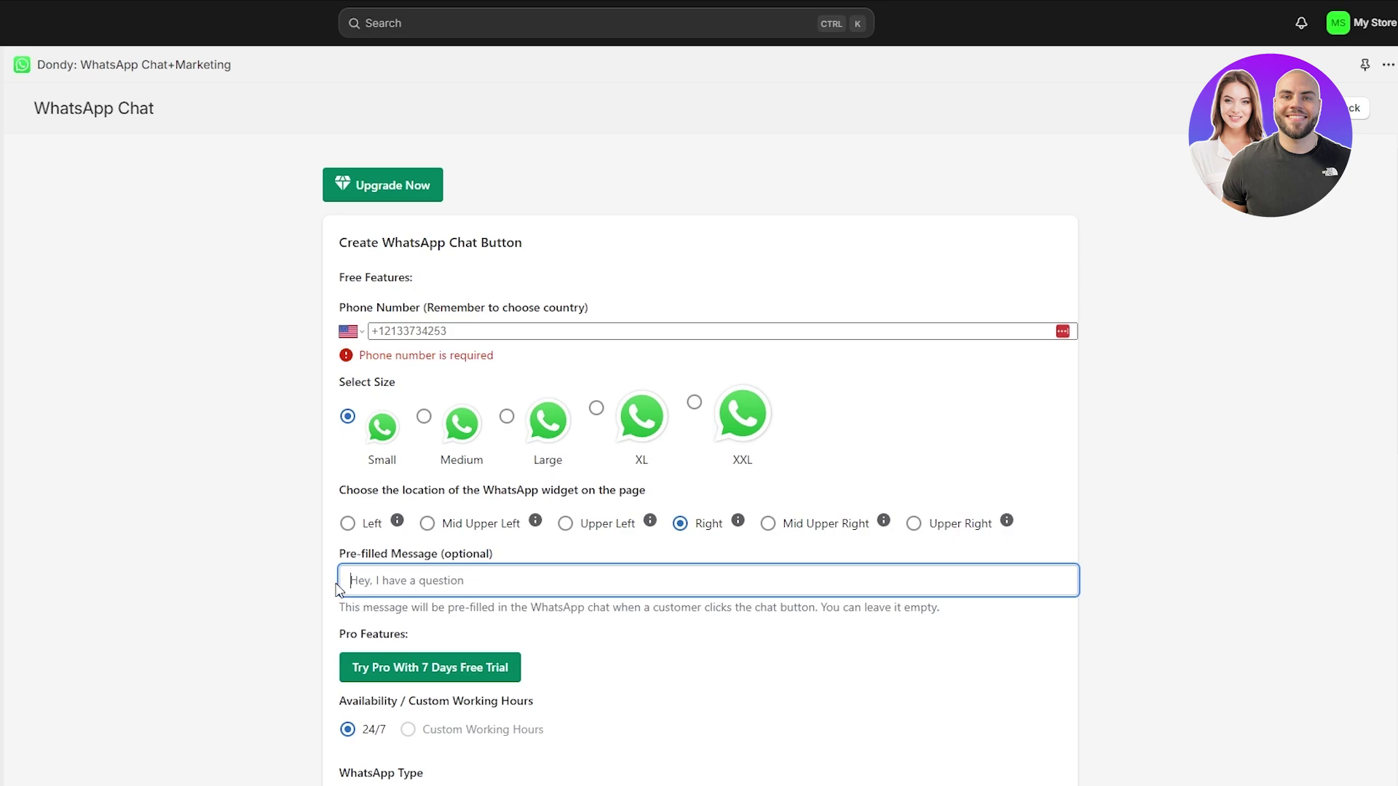
scroll(380, 589, down, 2)
scroll(437, 546, down, 1)
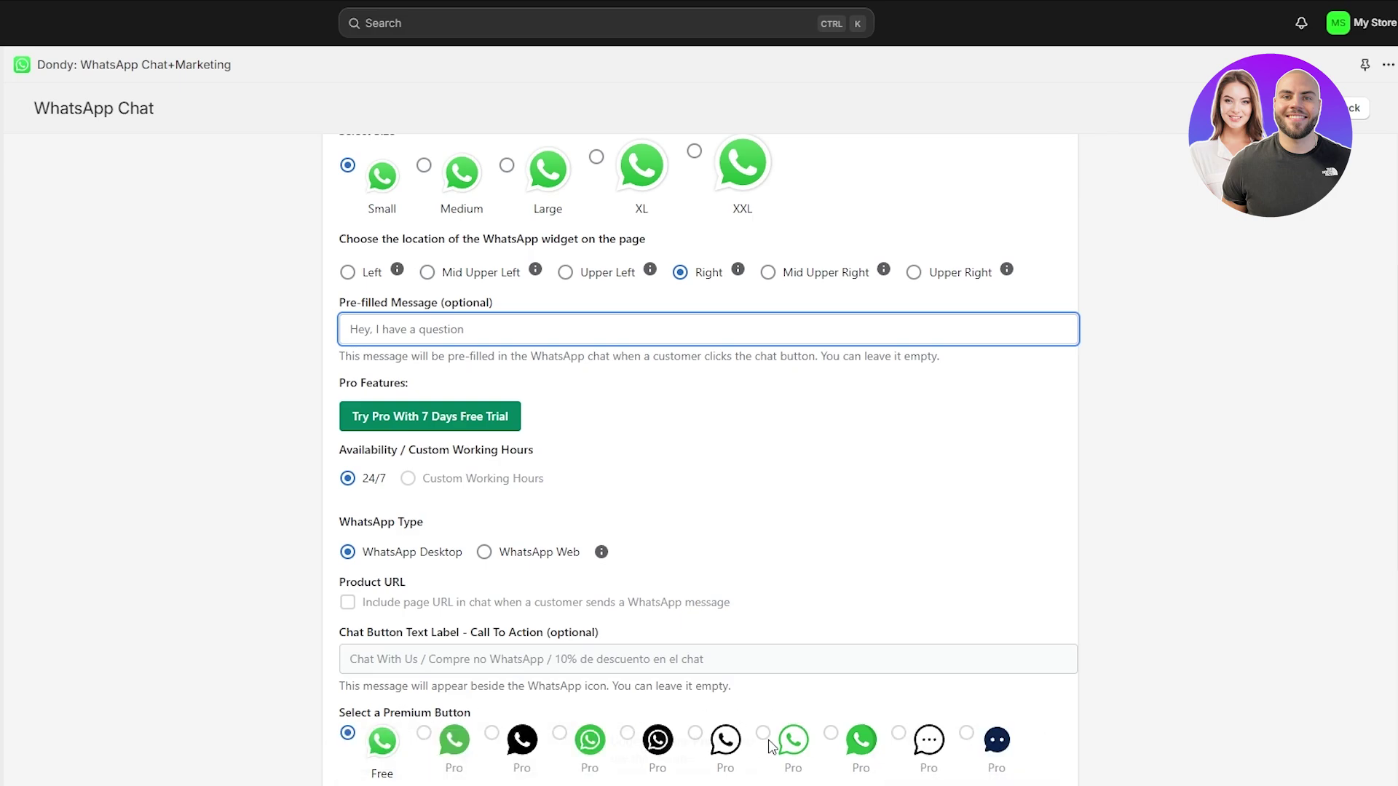
scroll(374, 757, up, 3)
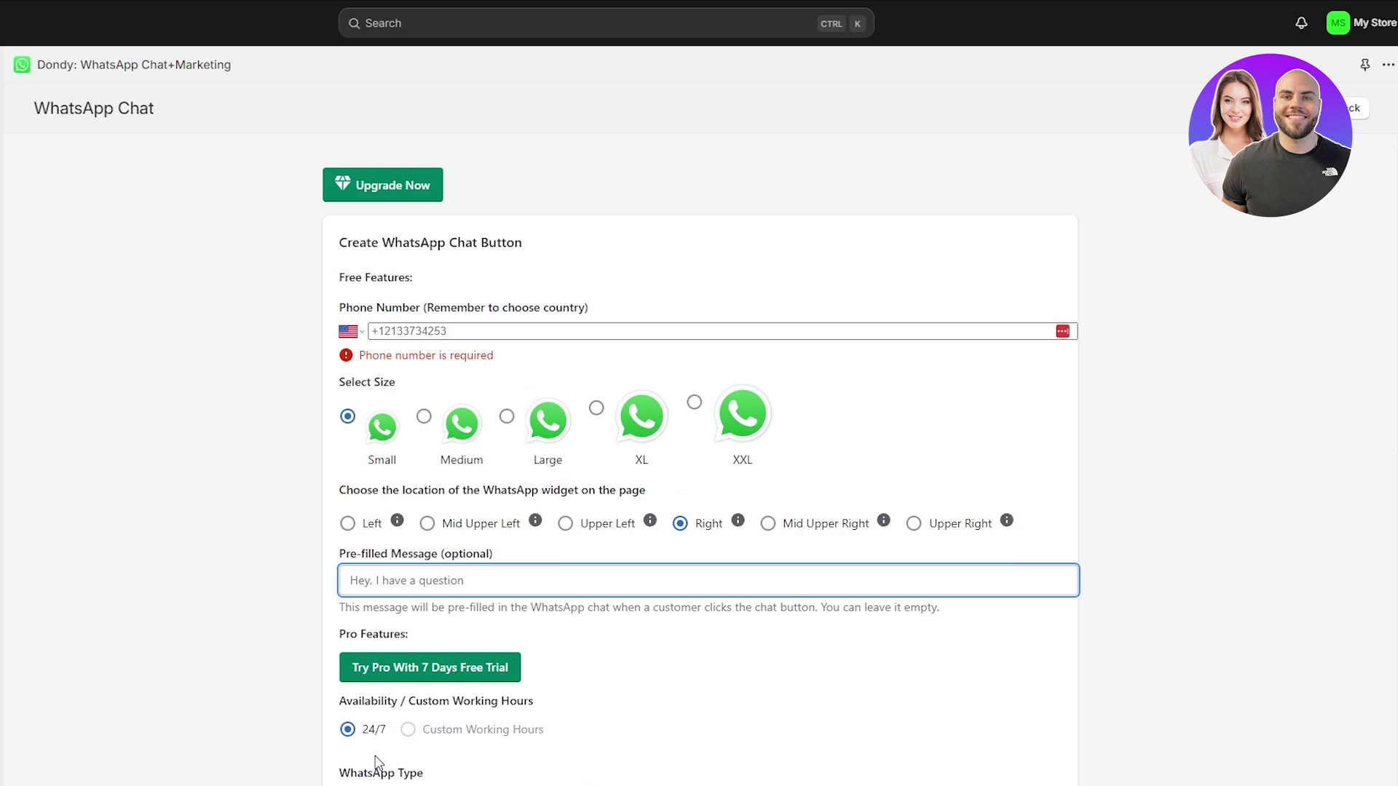
Choose Medium button size and enter the pre-filled message 'Hey, I need help.'
click(424, 418)
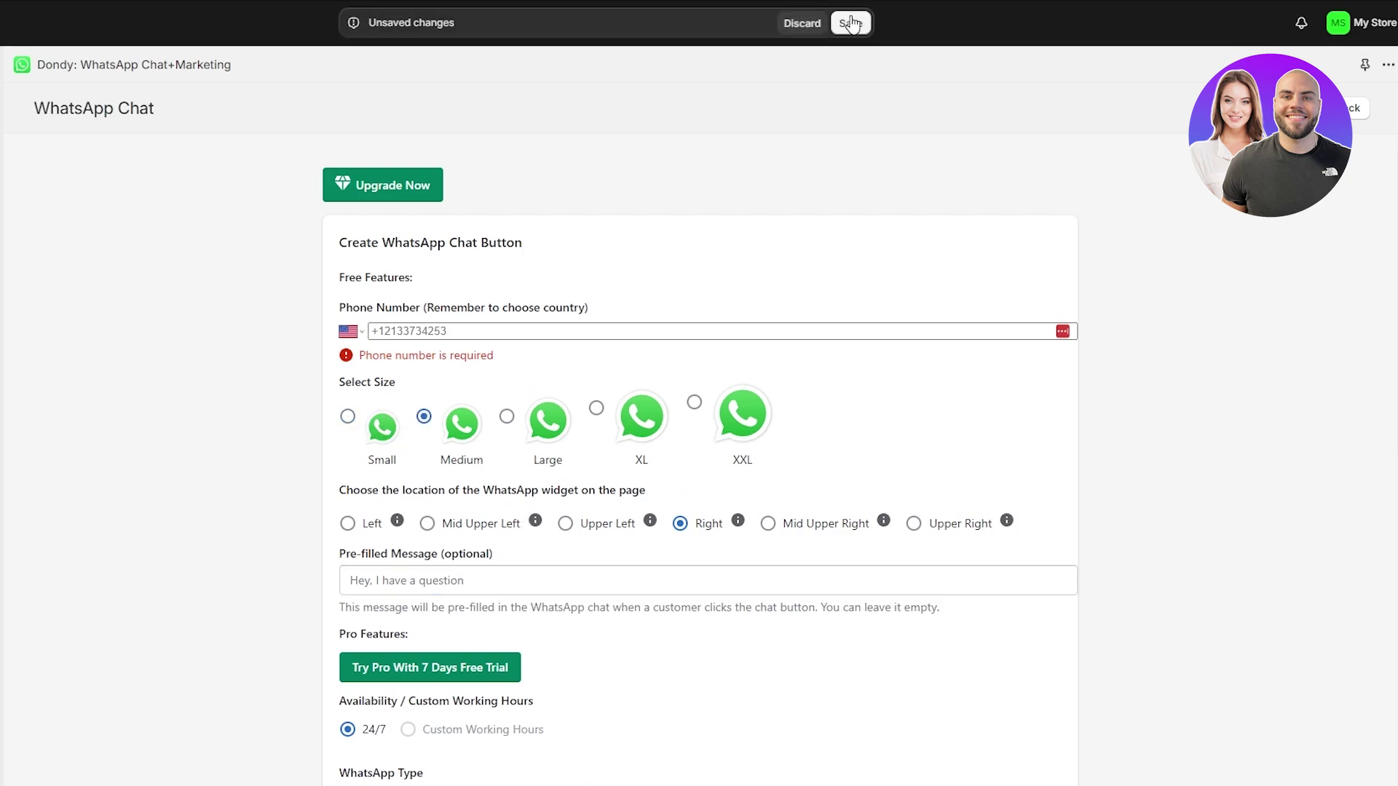
click(372, 573)
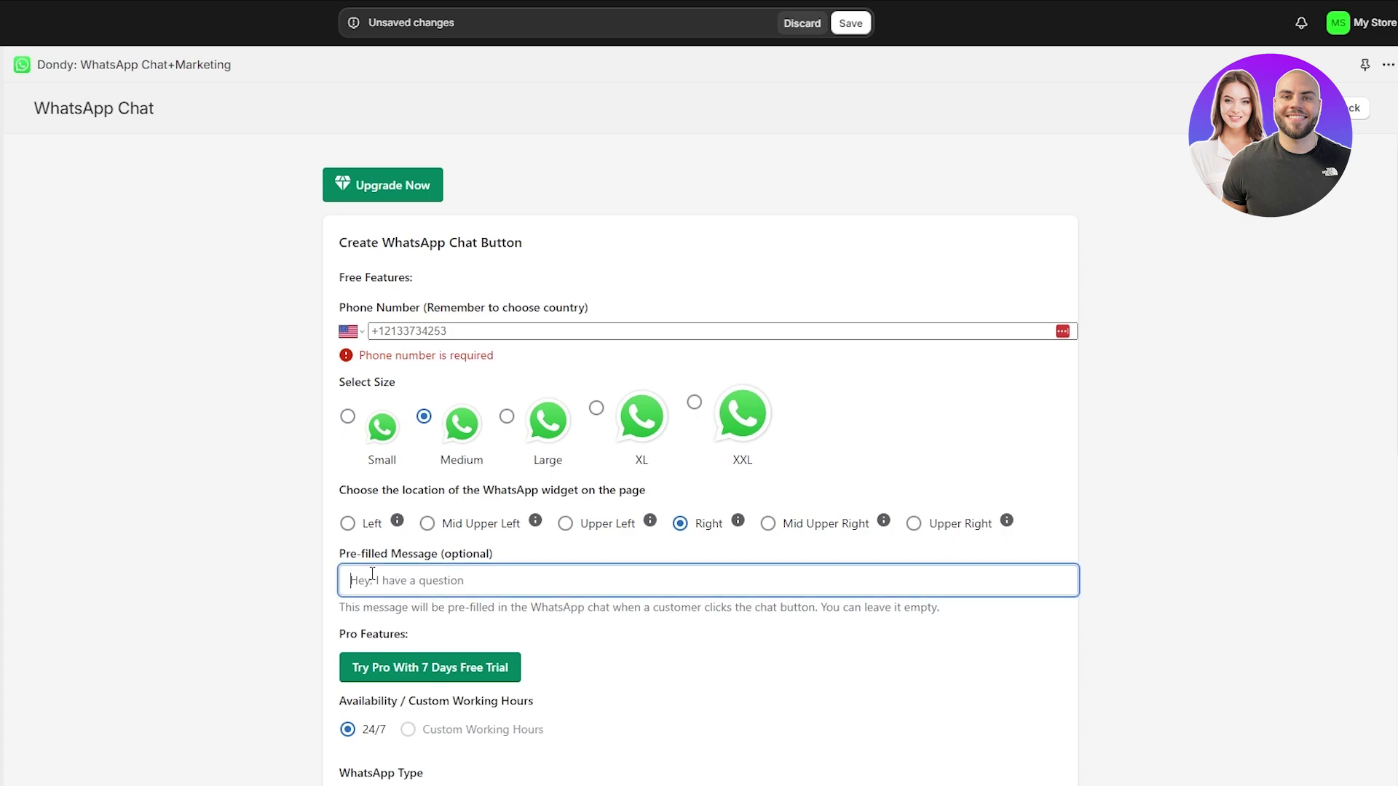
text(Hey, I need help.)
click(1077, 674)
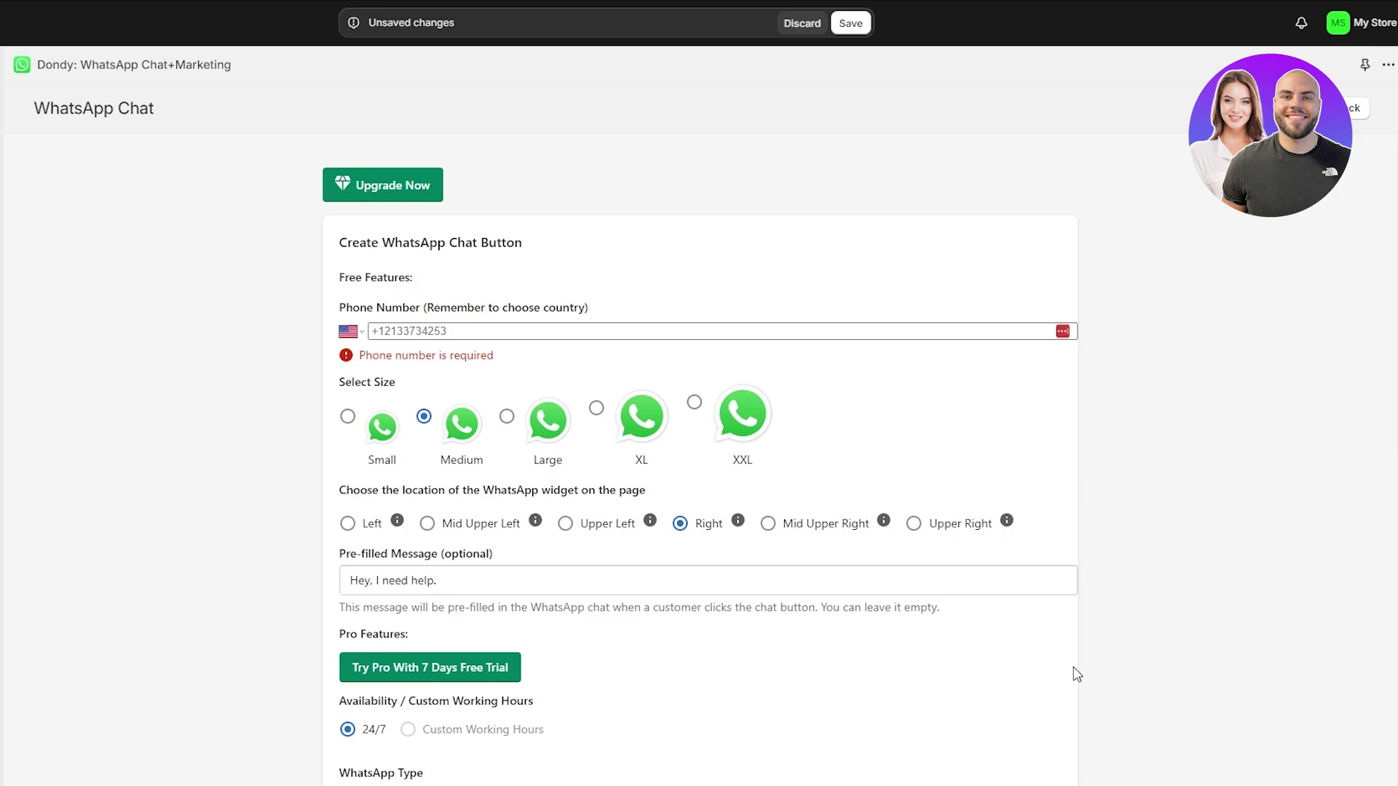
scroll(402, 458, down, 5)
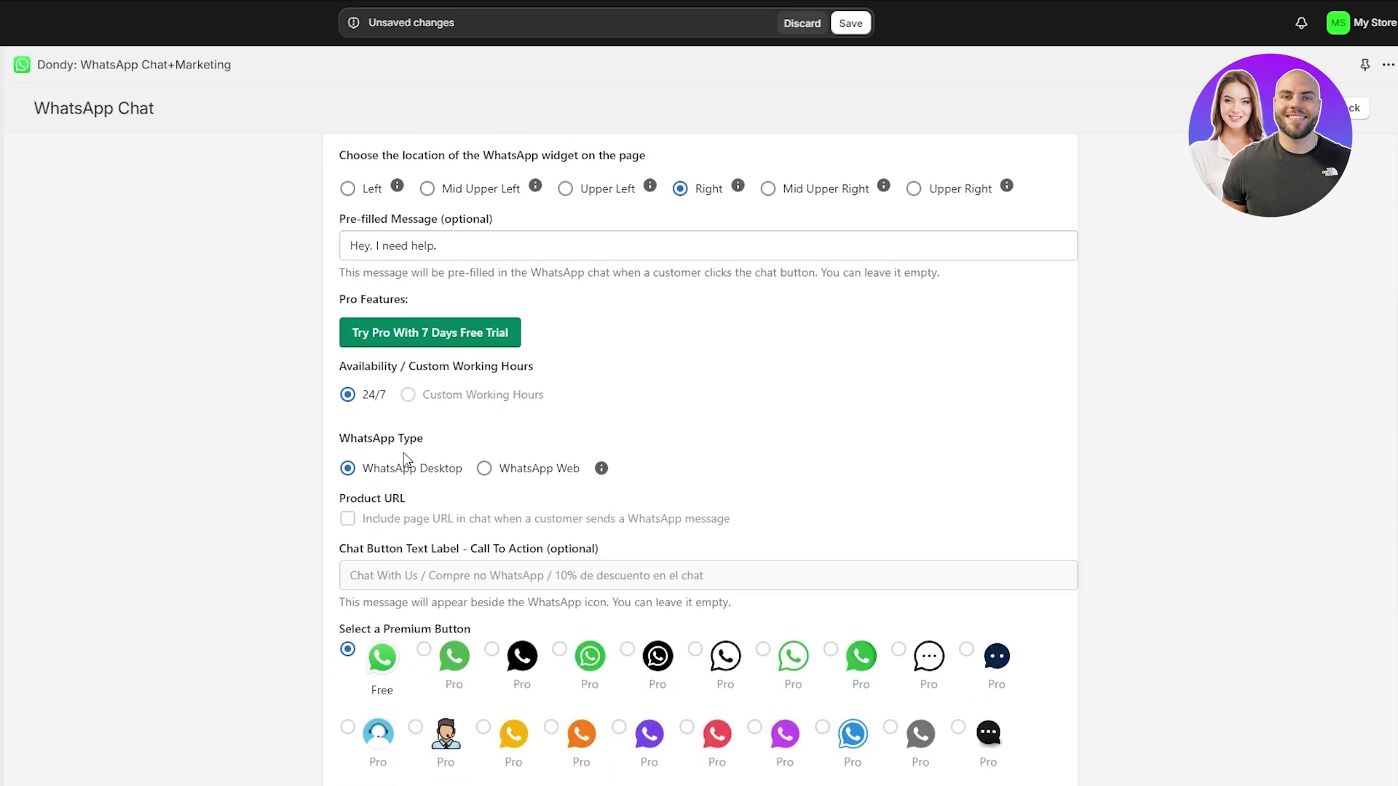
scroll(720, 291, up, 5)
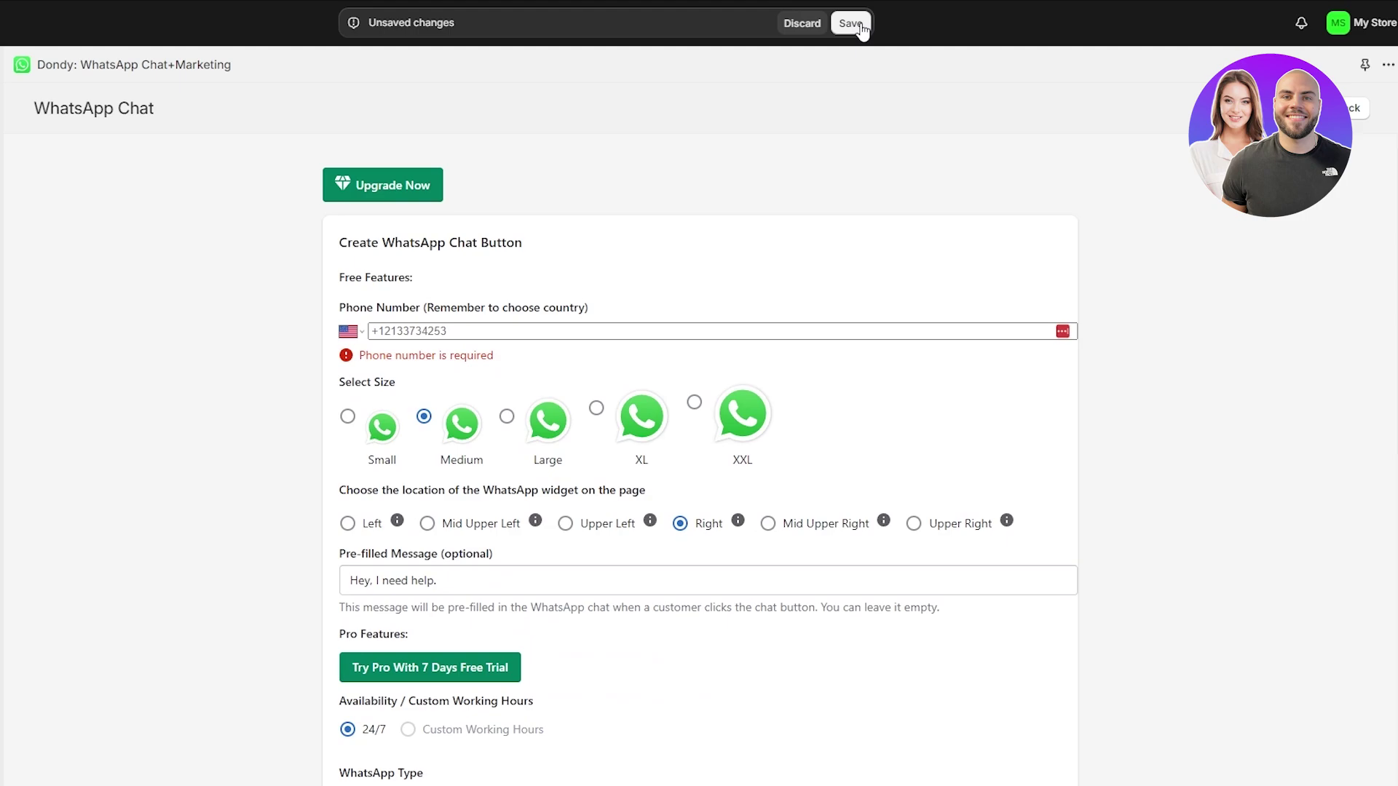
Switch the phone number's country to Australia and save the chat button settings
click(350, 334)
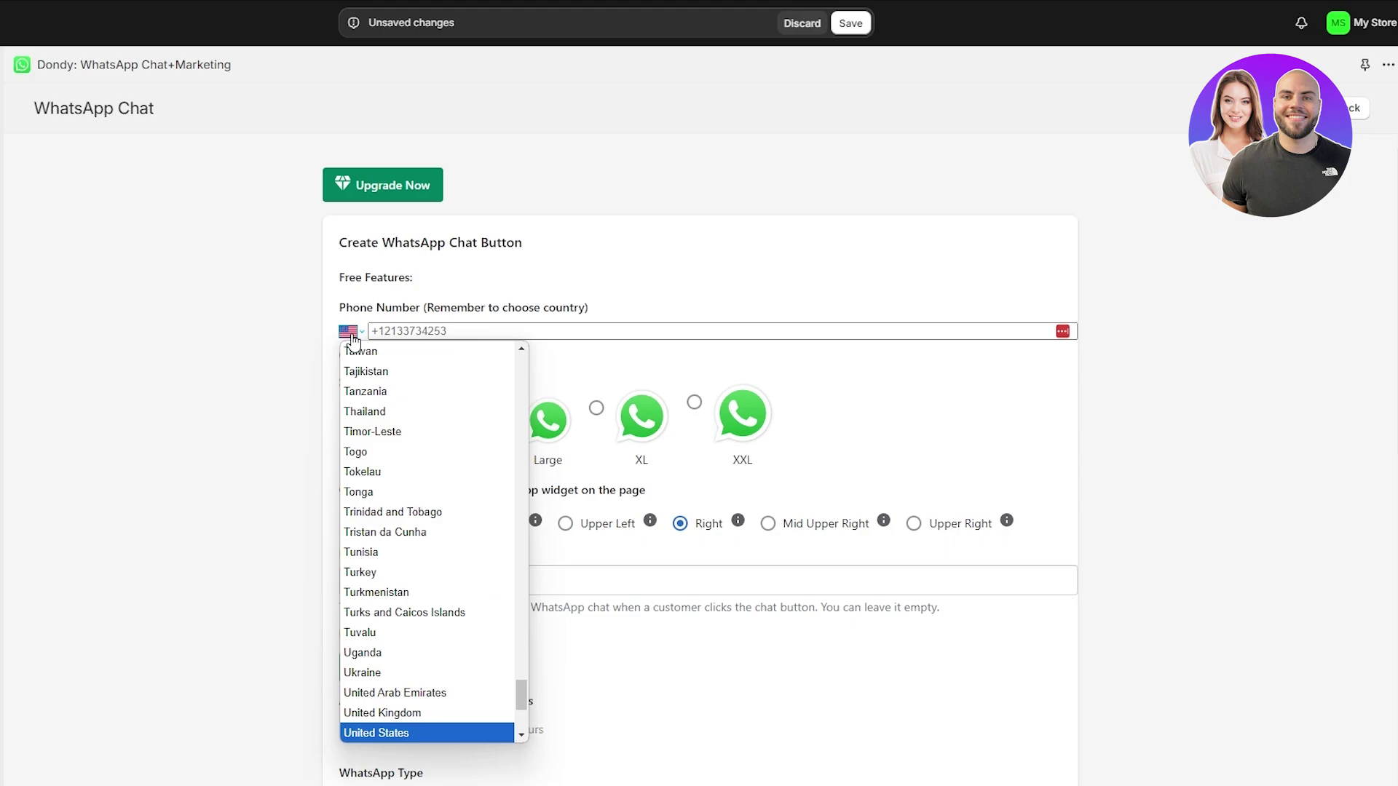
click(351, 333)
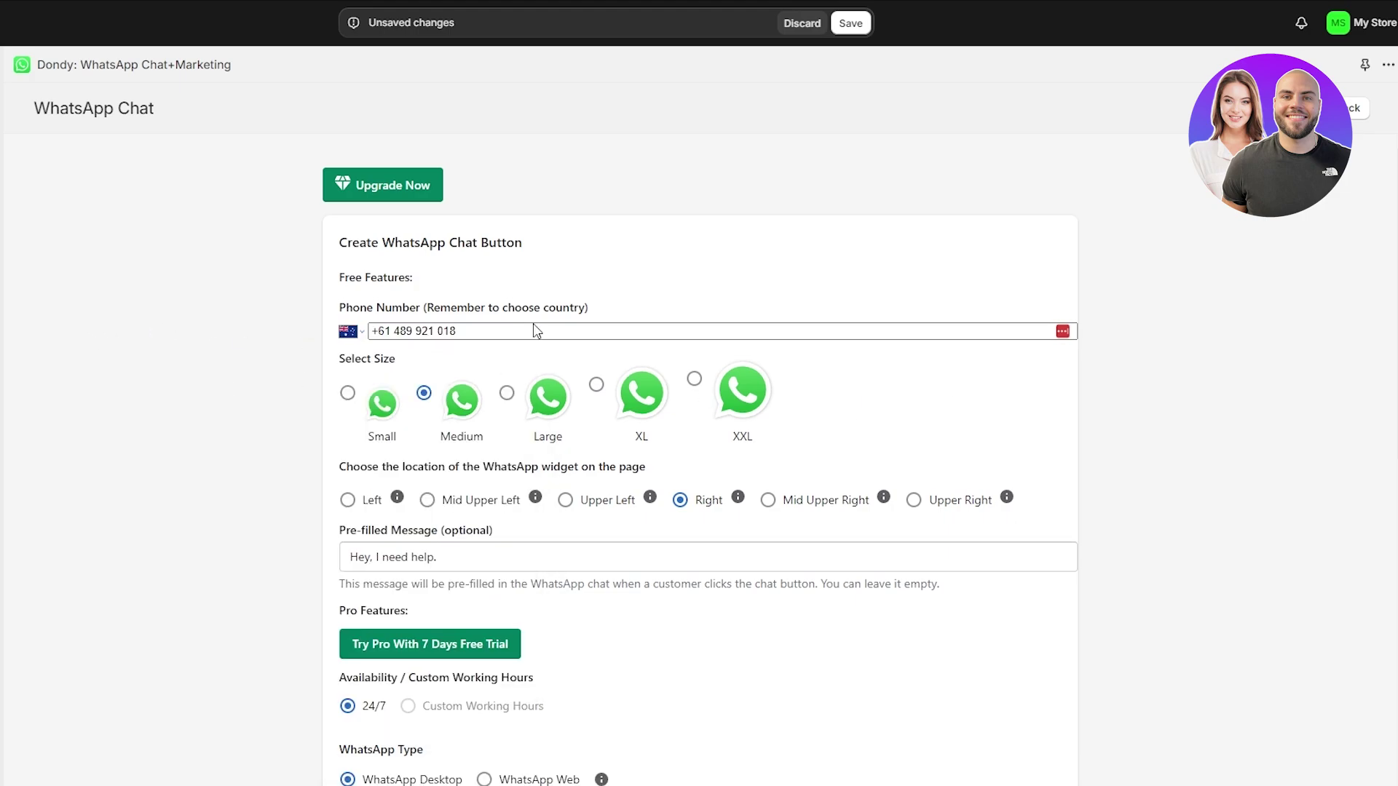
scroll(572, 339, down, 4)
scroll(572, 339, down, 3)
scroll(393, 354, up, 7)
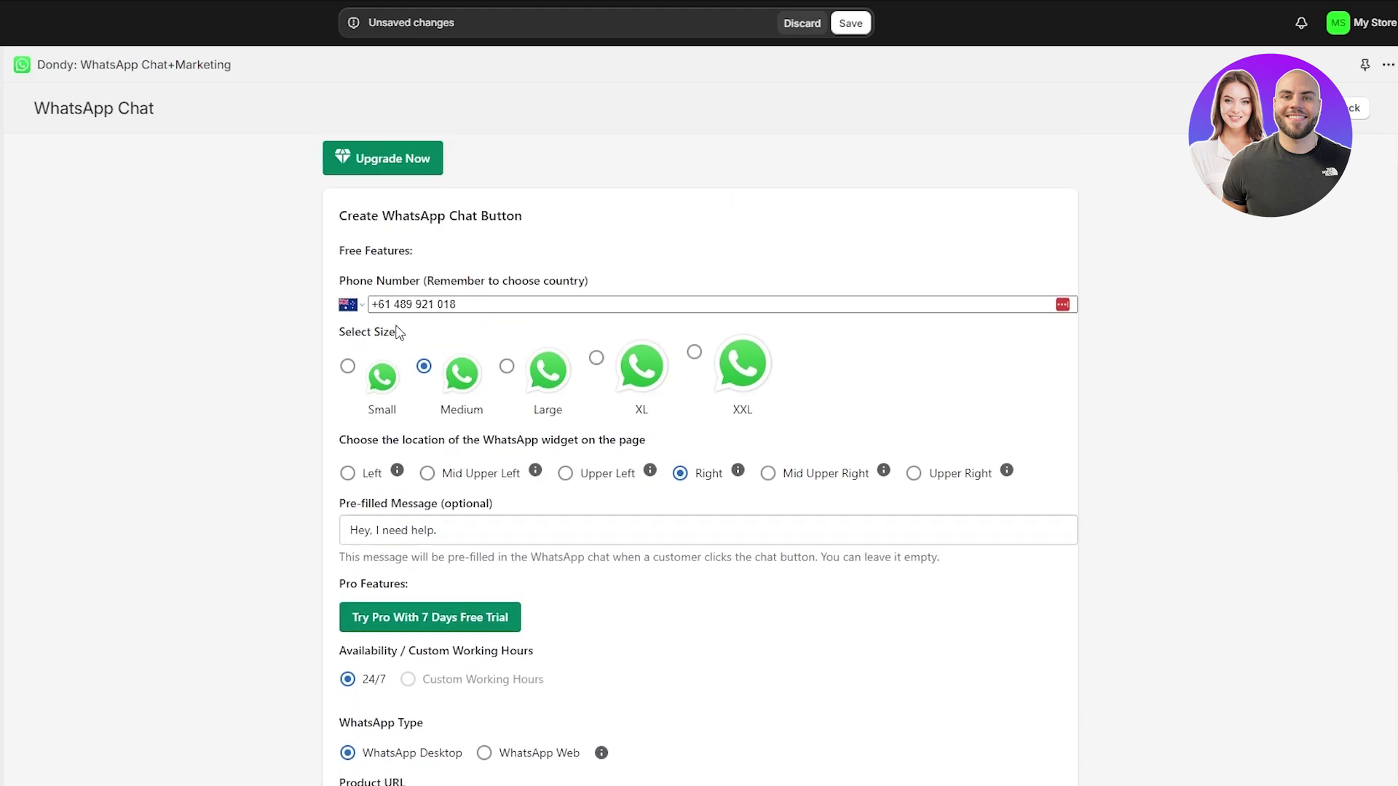
click(849, 23)
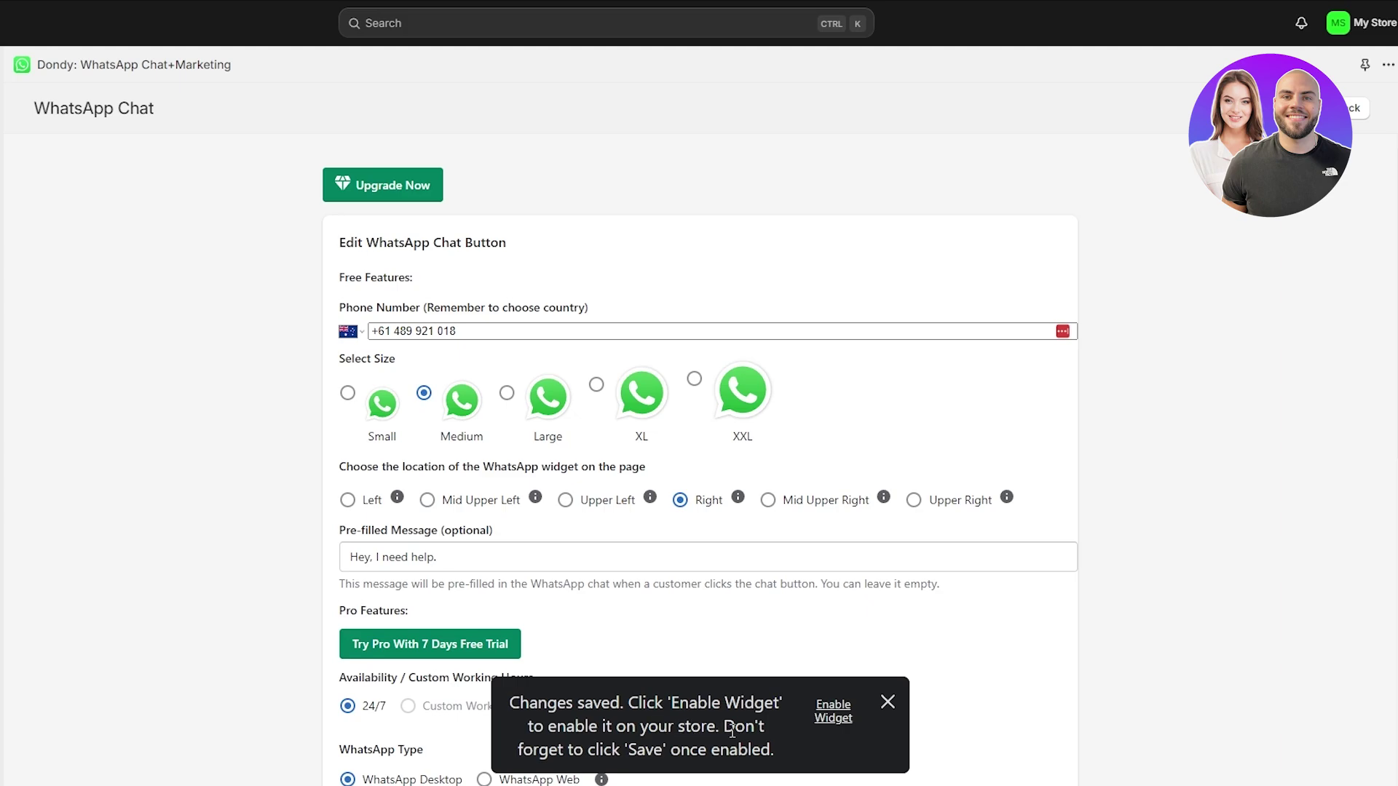
Enable the Dondy WhatsApp widget in the store theme
click(816, 719)
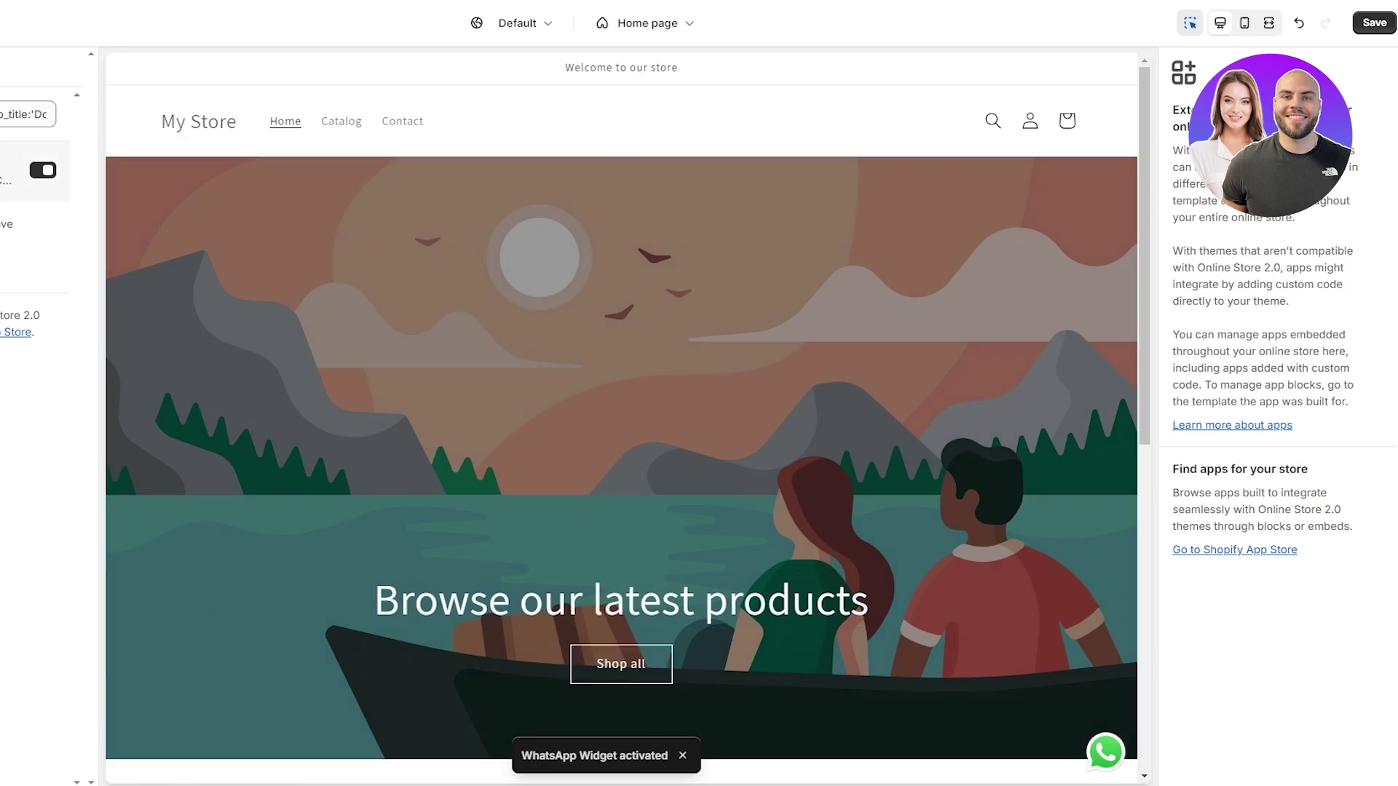
scroll(674, 299, down, 8)
scroll(1079, 646, up, 5)
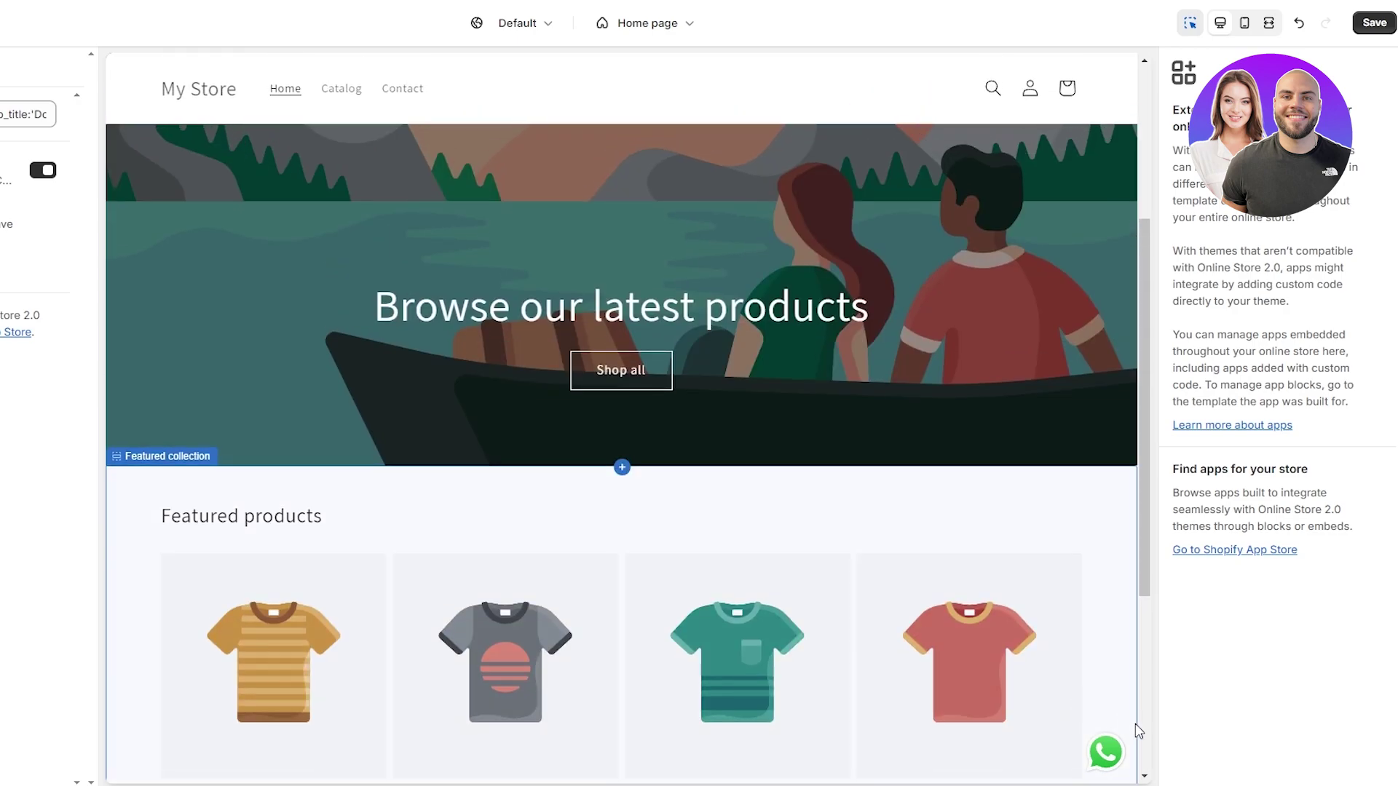
Test the WhatsApp chat bubble in the editor, dismiss the link warning, and save the theme
click(1106, 753)
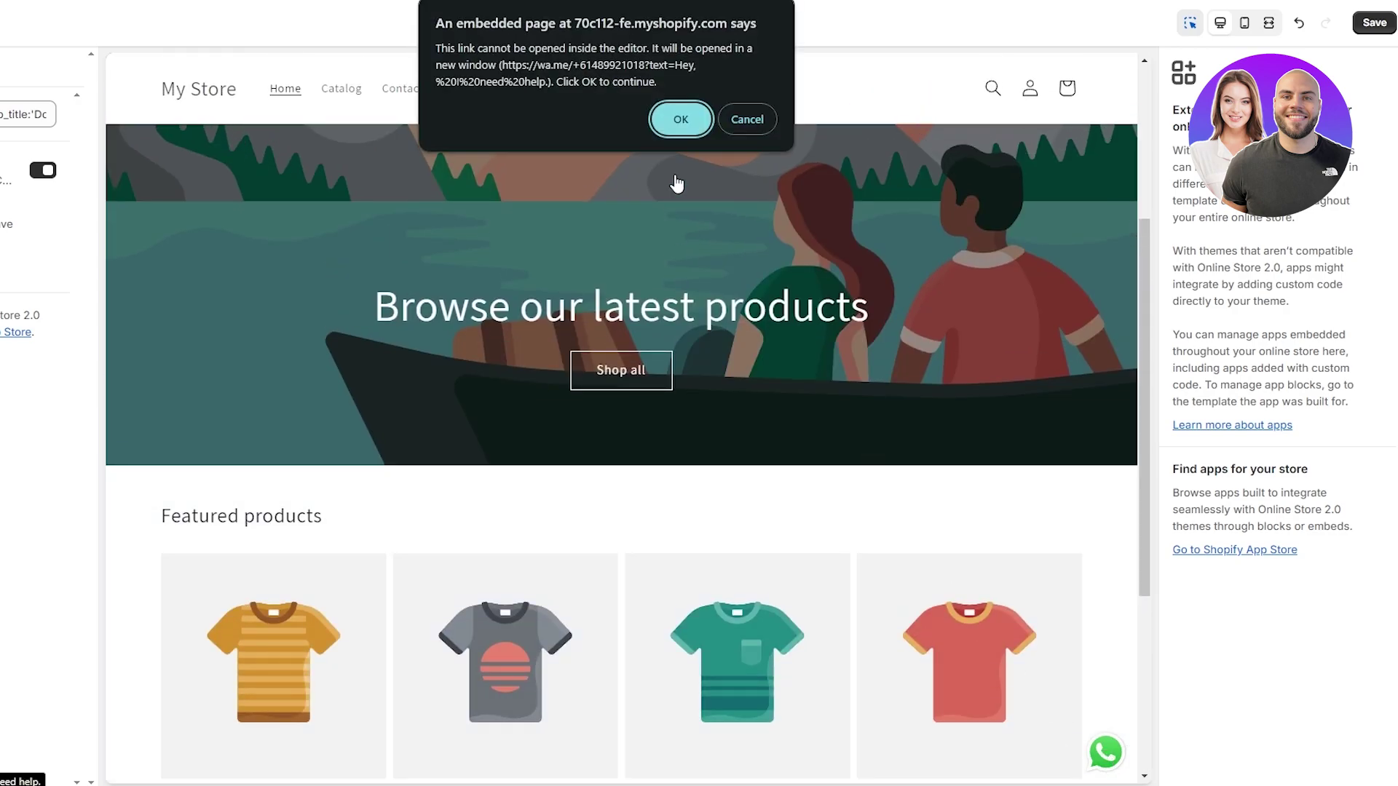
click(768, 122)
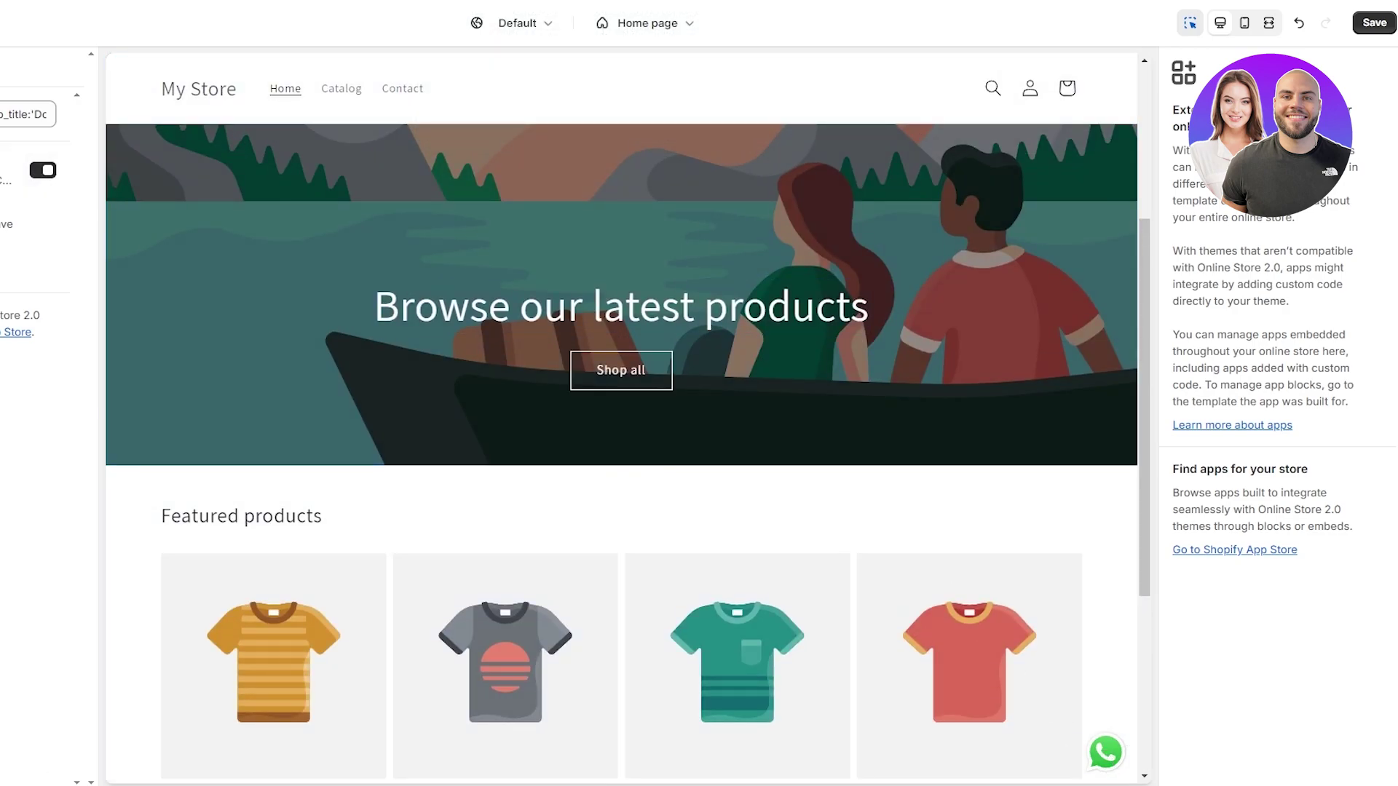
click(1386, 29)
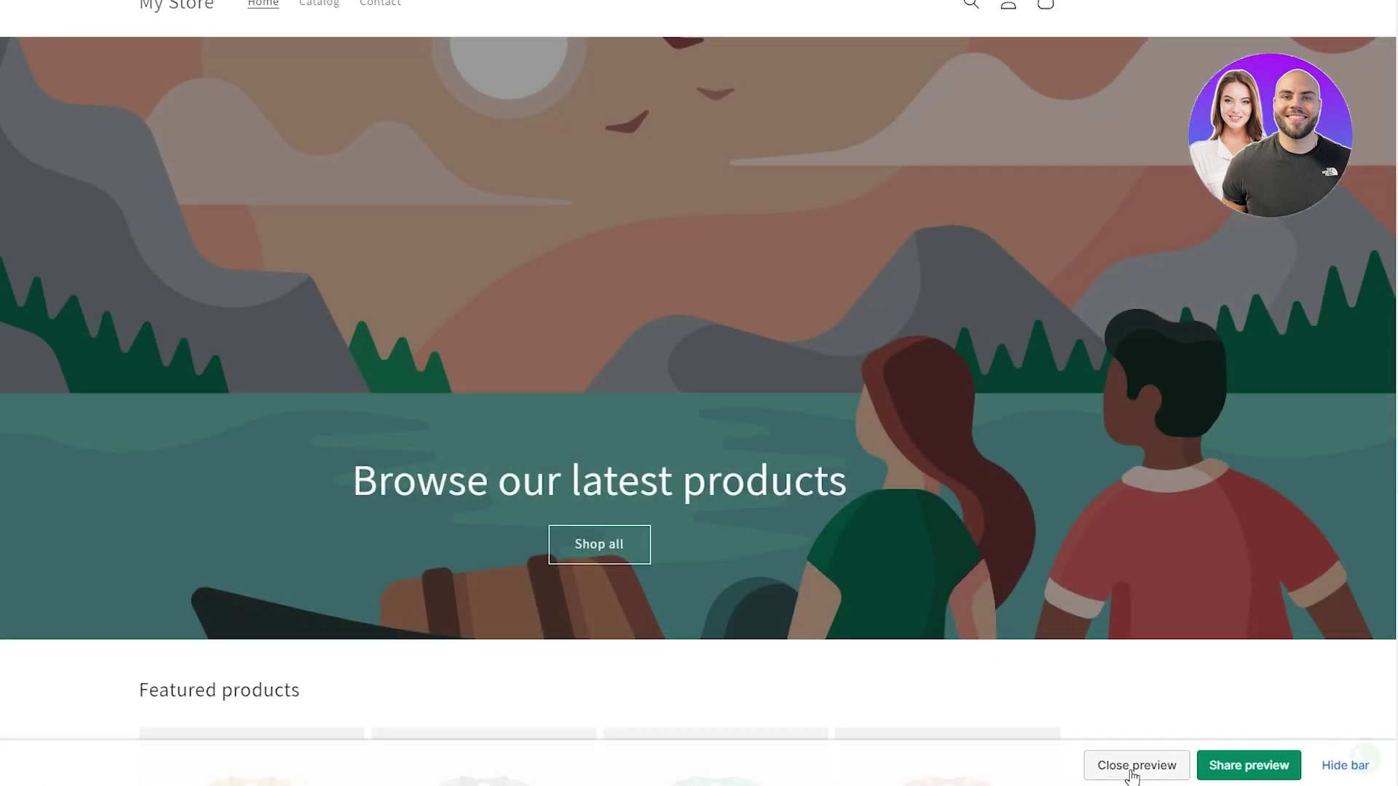
Follow the storefront chat link through to the WhatsApp chat, declining the desktop app
click(1130, 766)
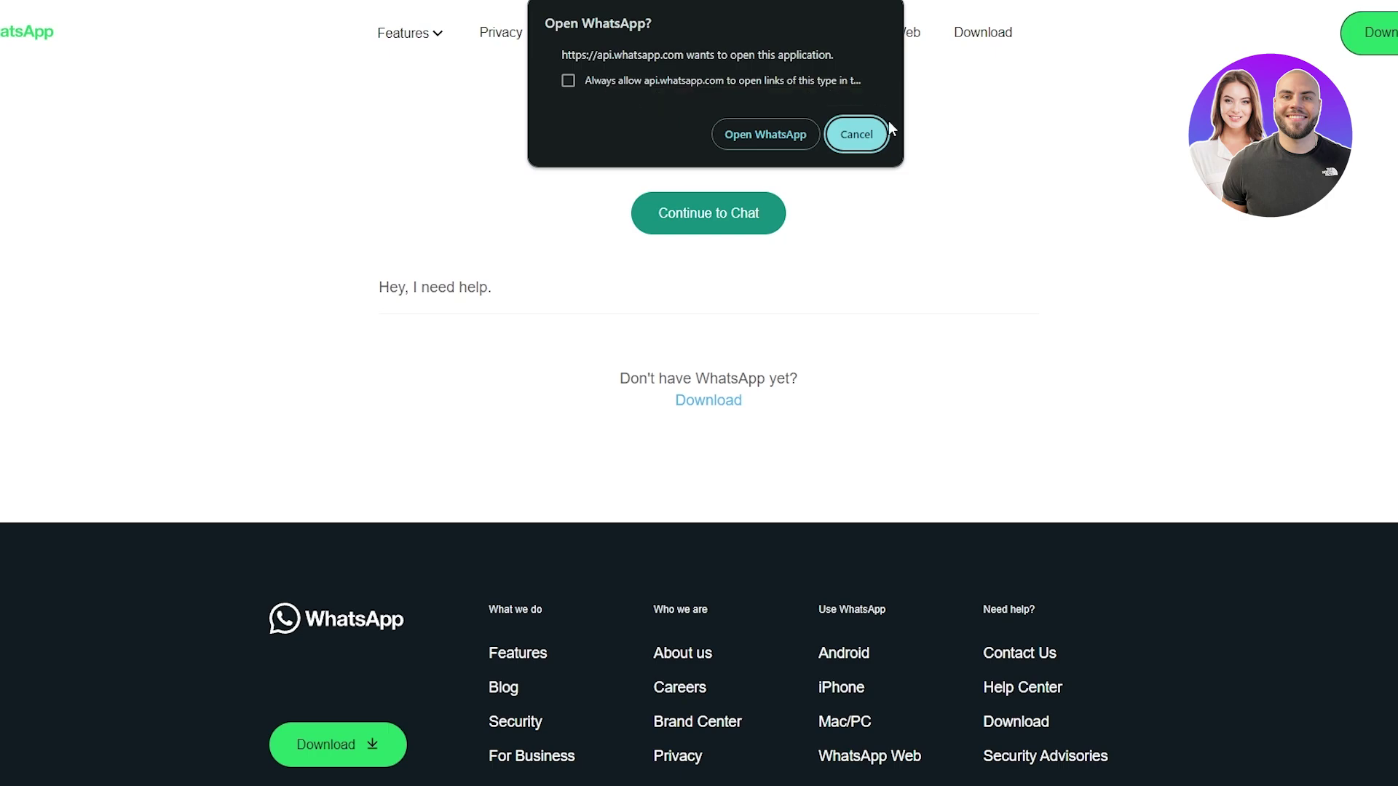
click(857, 135)
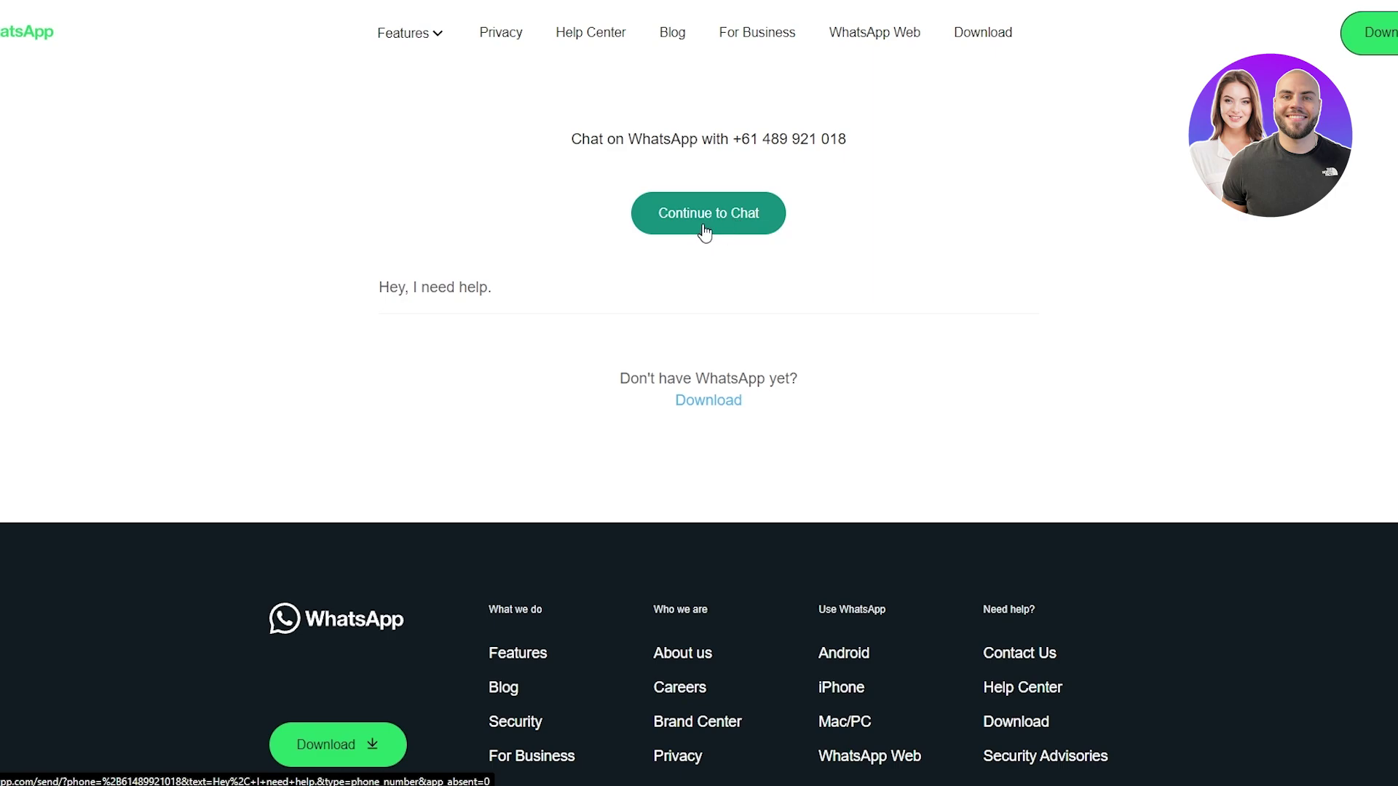
click(655, 230)
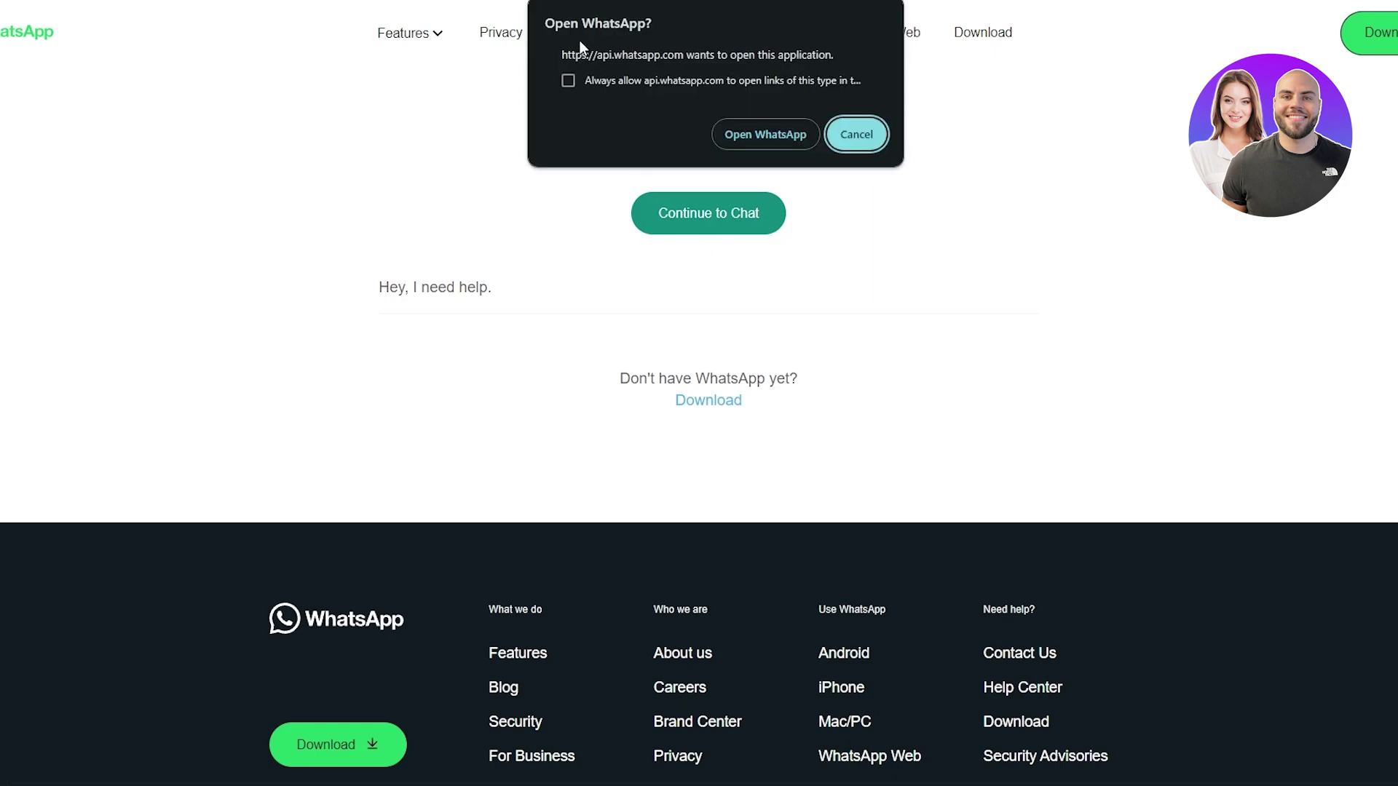
click(857, 141)
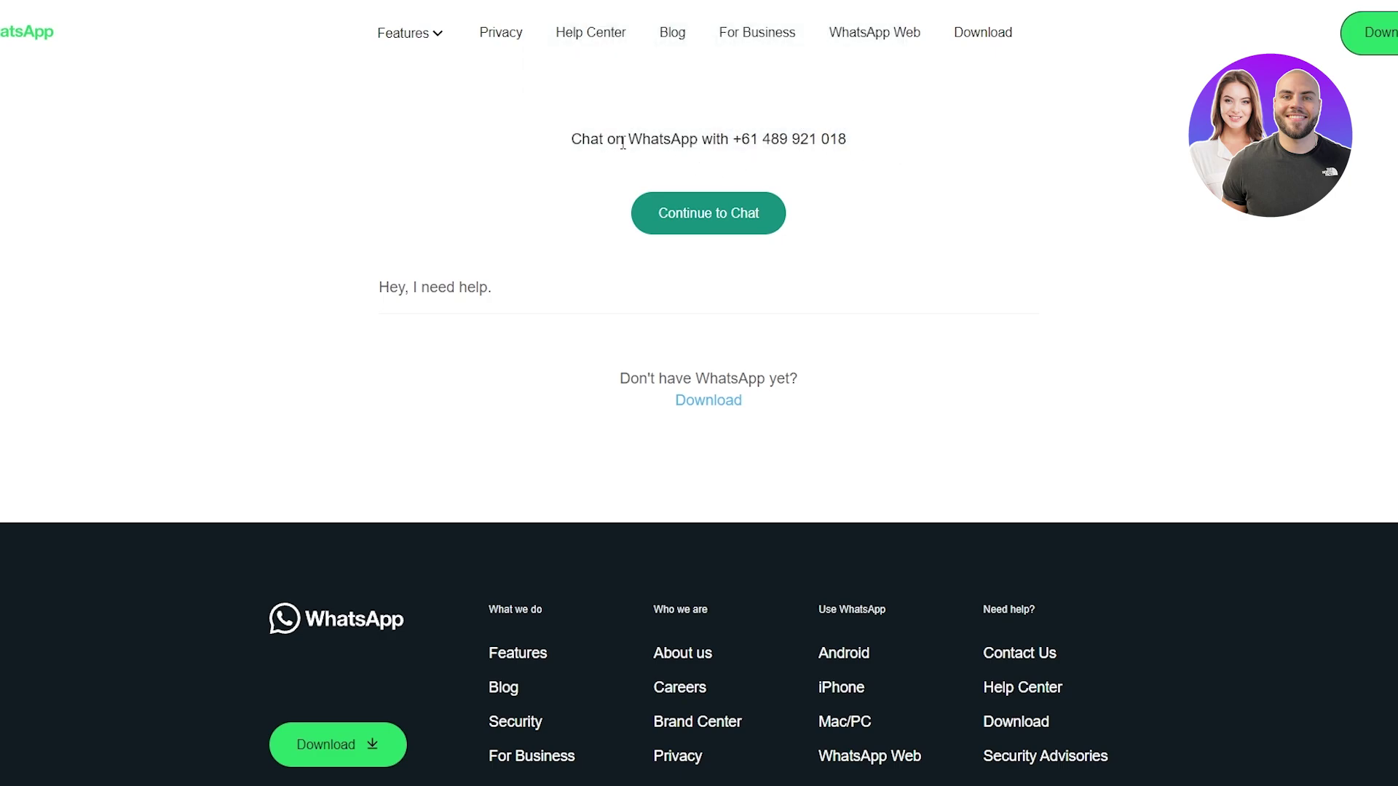
Verify the chat's phone number and 'Hey, I need help.' message, then return to Dondy's home page
drag(732, 139, 853, 146)
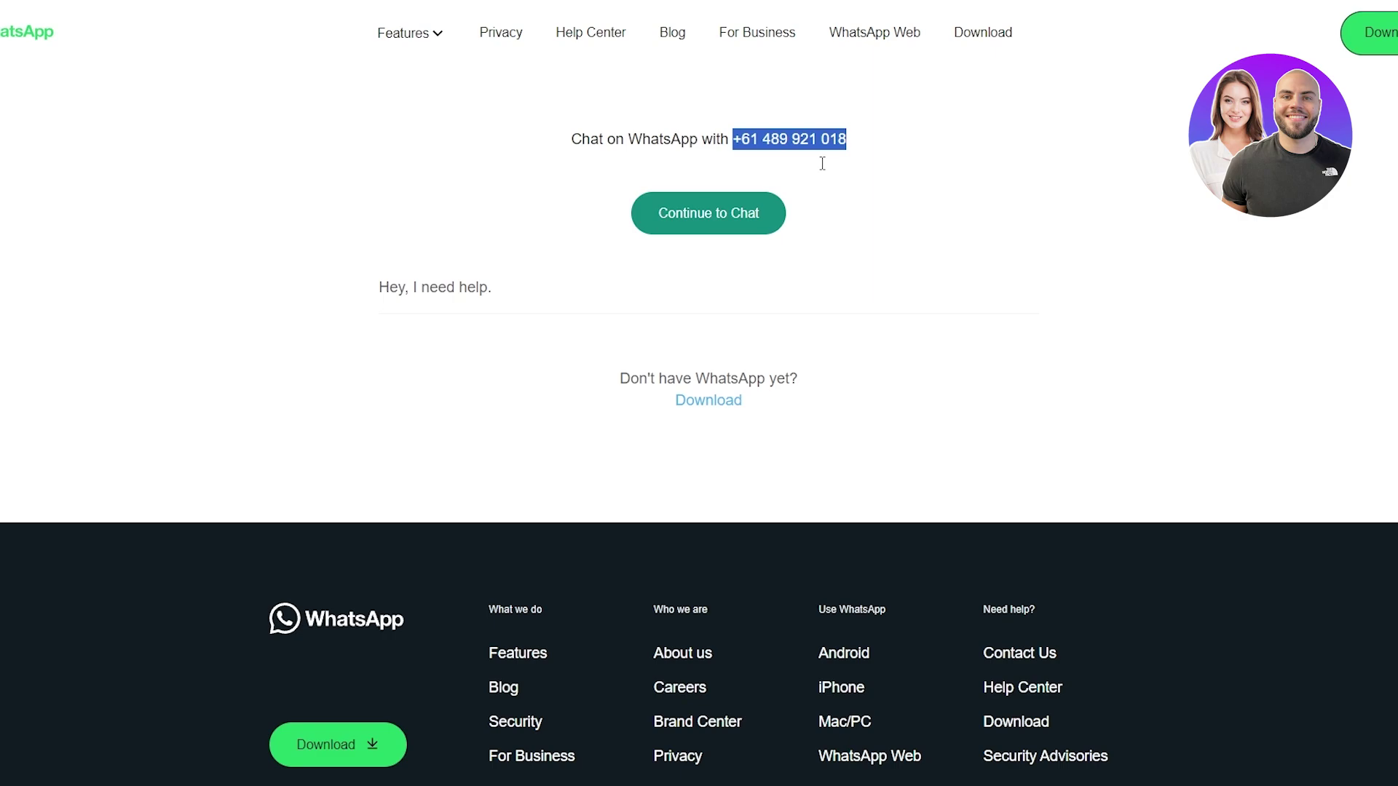
click(407, 288)
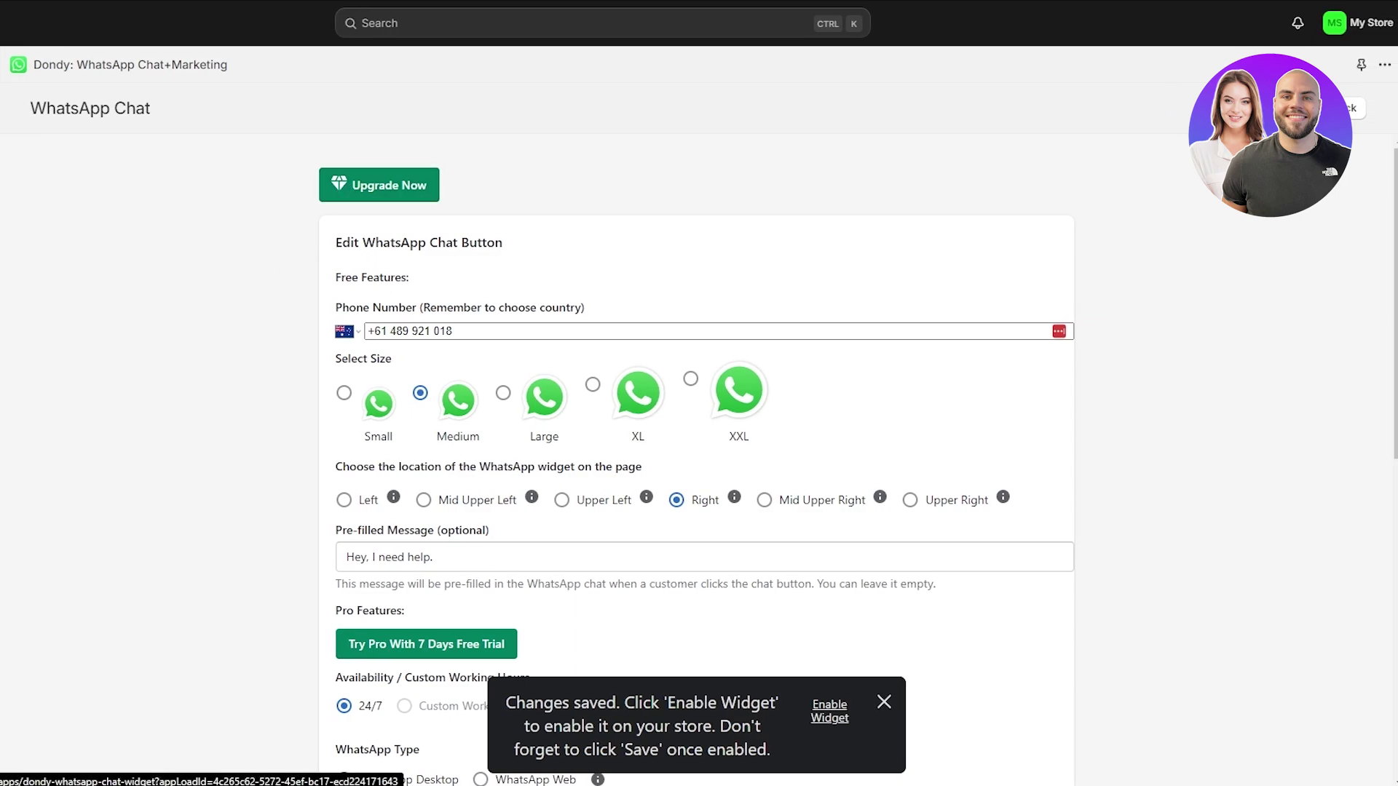
click(883, 702)
click(1352, 108)
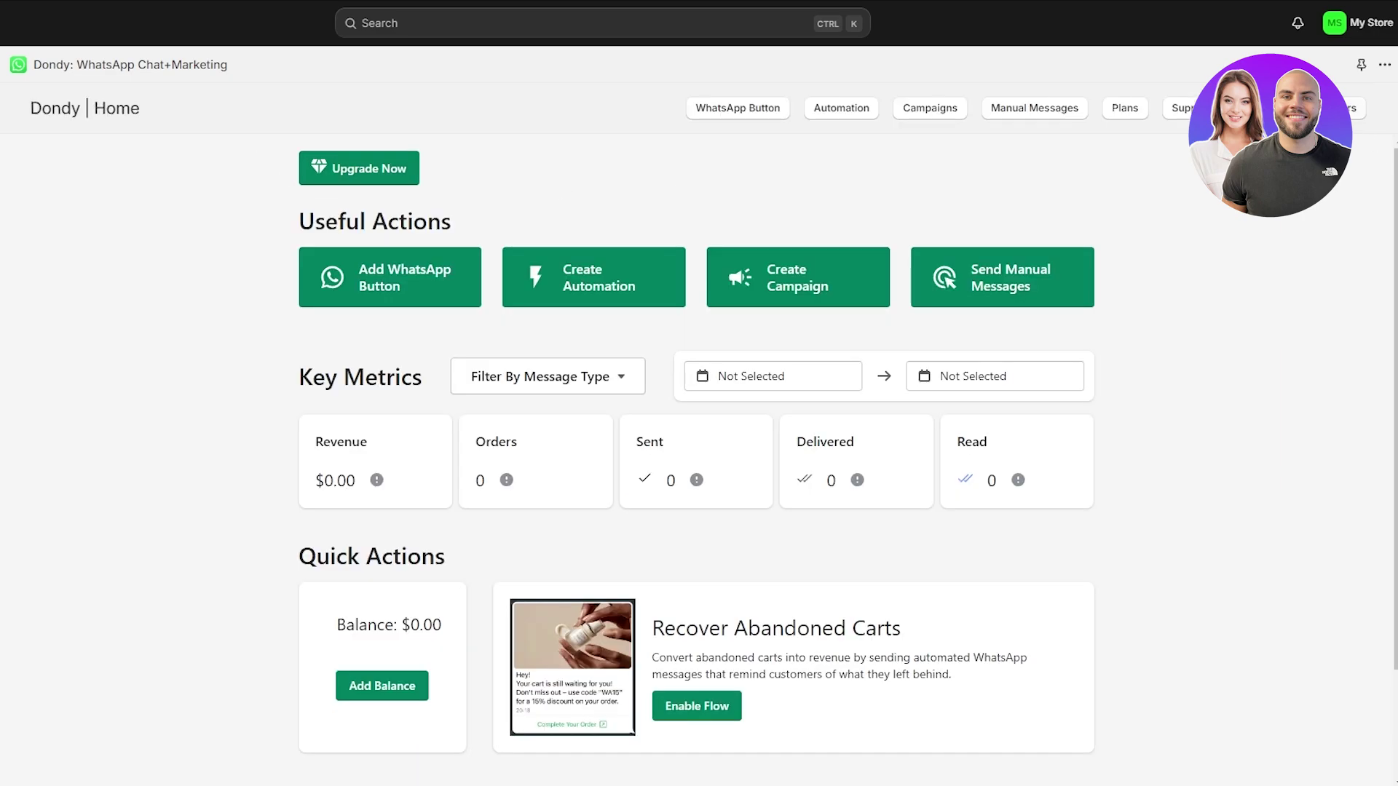
Open Dondy's Automation page and review the six draft WhatsApp automation flows
click(629, 281)
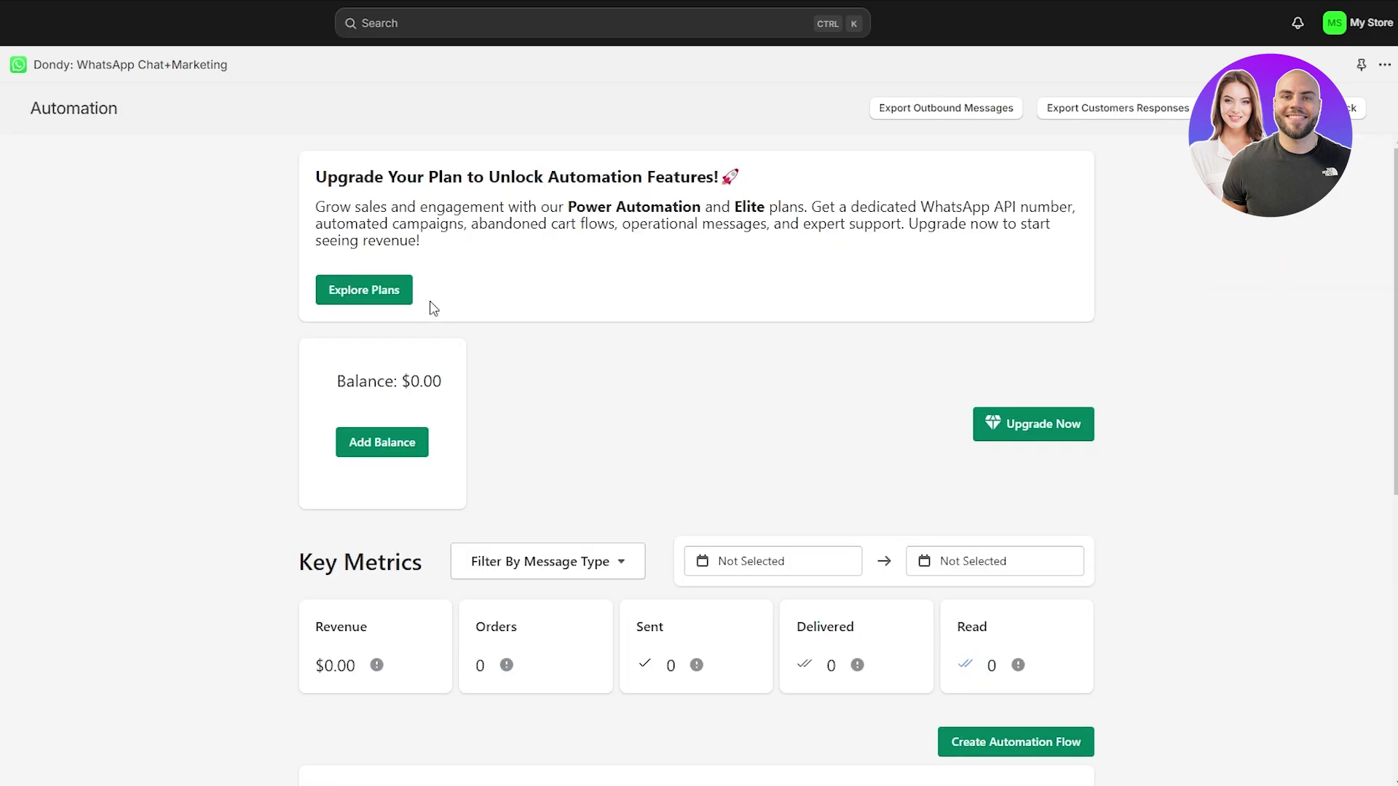
scroll(755, 440, down, 3)
scroll(757, 440, down, 3)
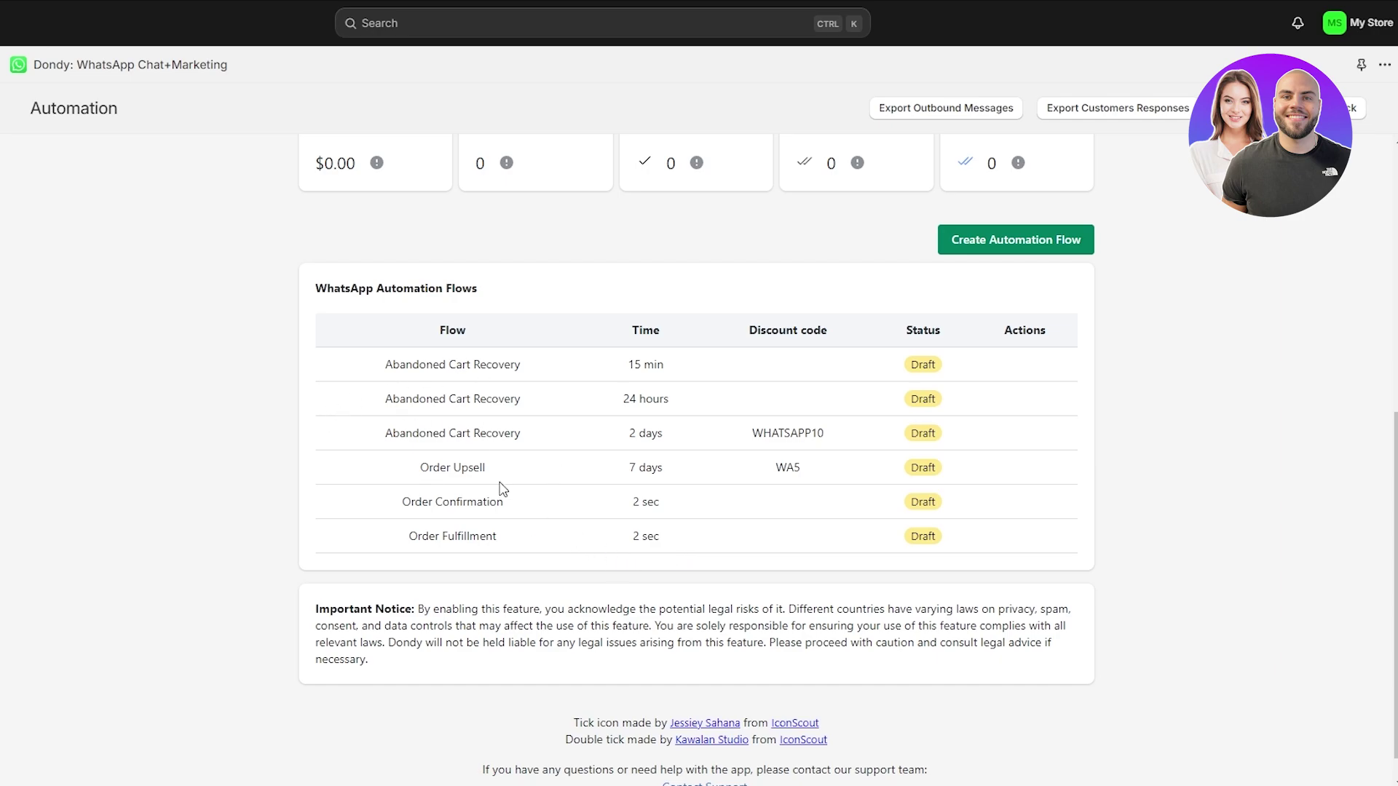
scroll(479, 525, up, 2)
scroll(479, 524, up, 5)
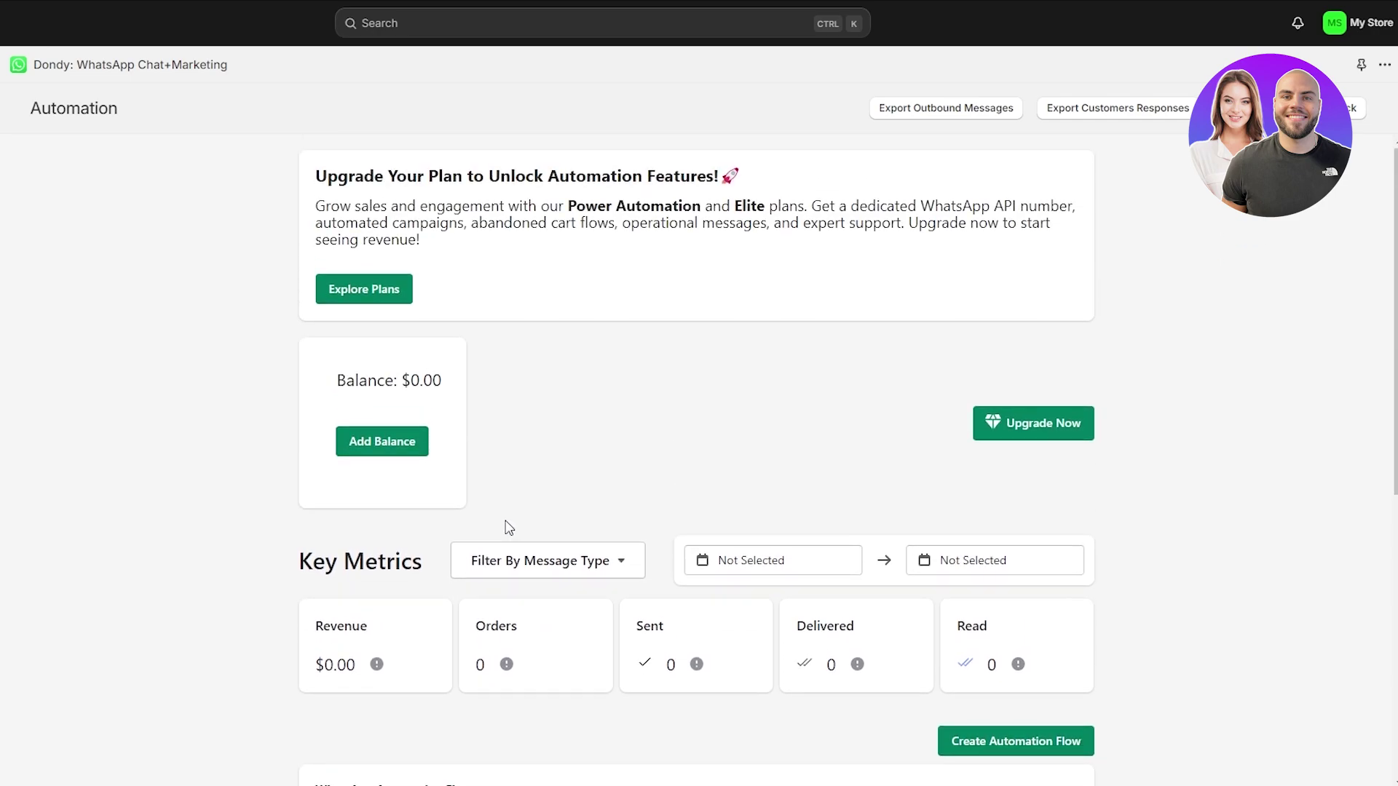
scroll(506, 528, down, 6)
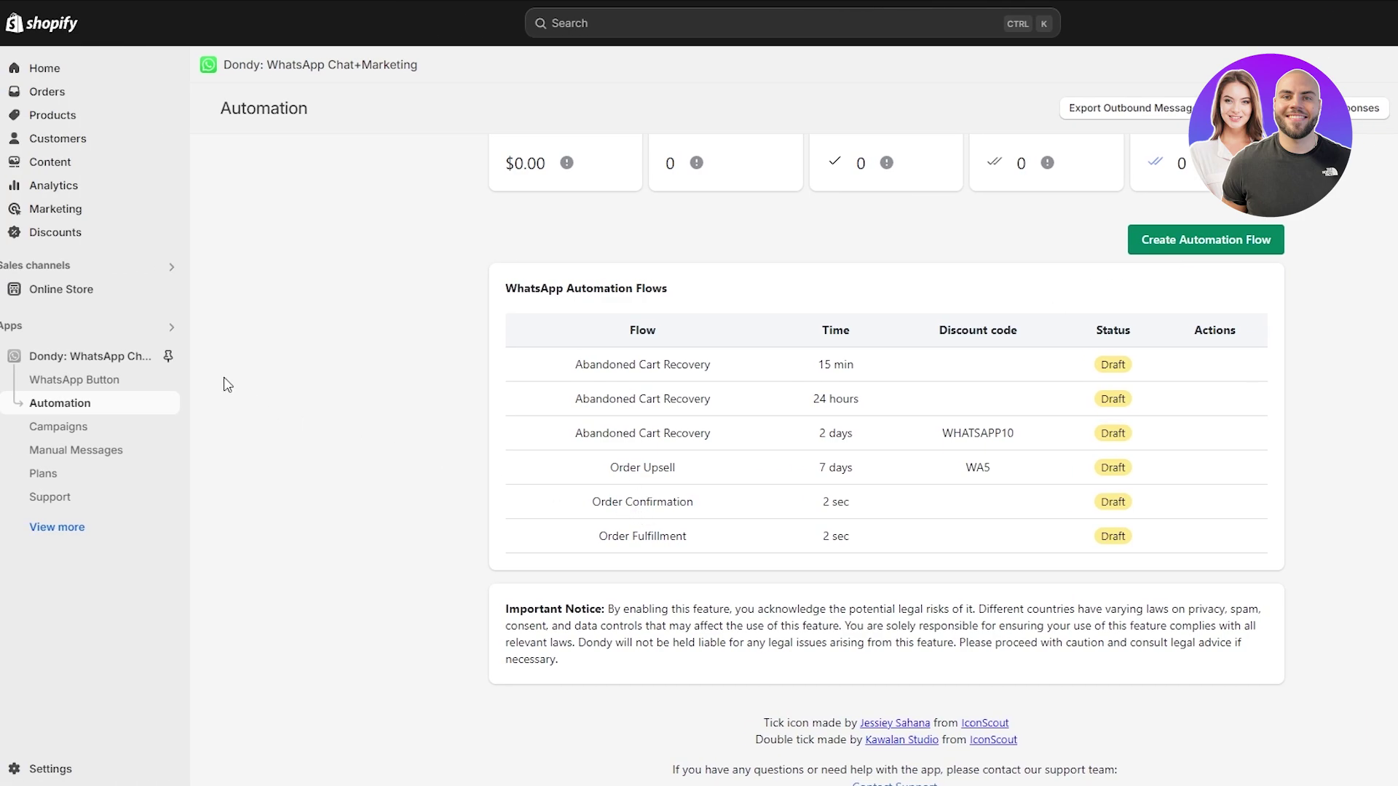
Open Dondy's Campaigns page and view the three draft campaigns and $0.00 balance
click(78, 429)
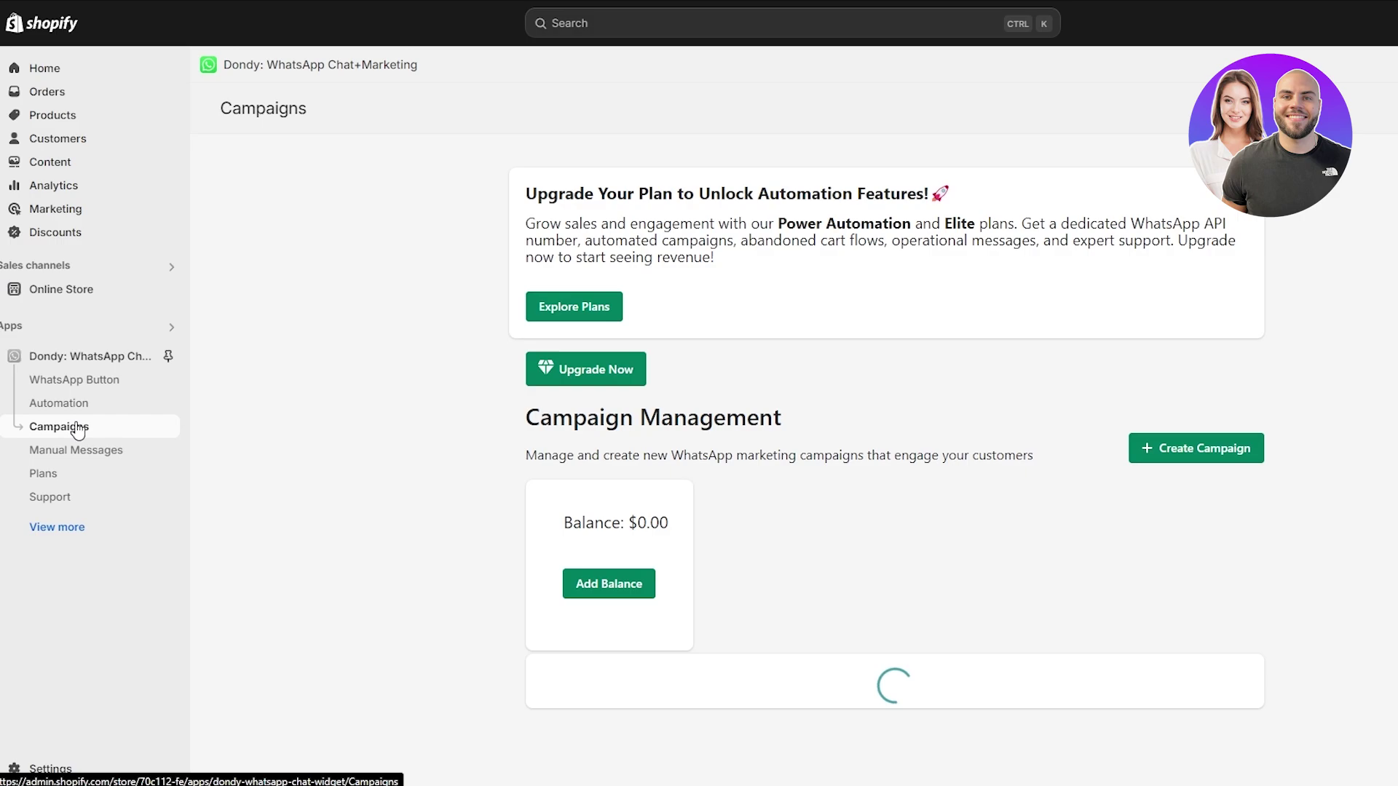
scroll(813, 509, down, 2)
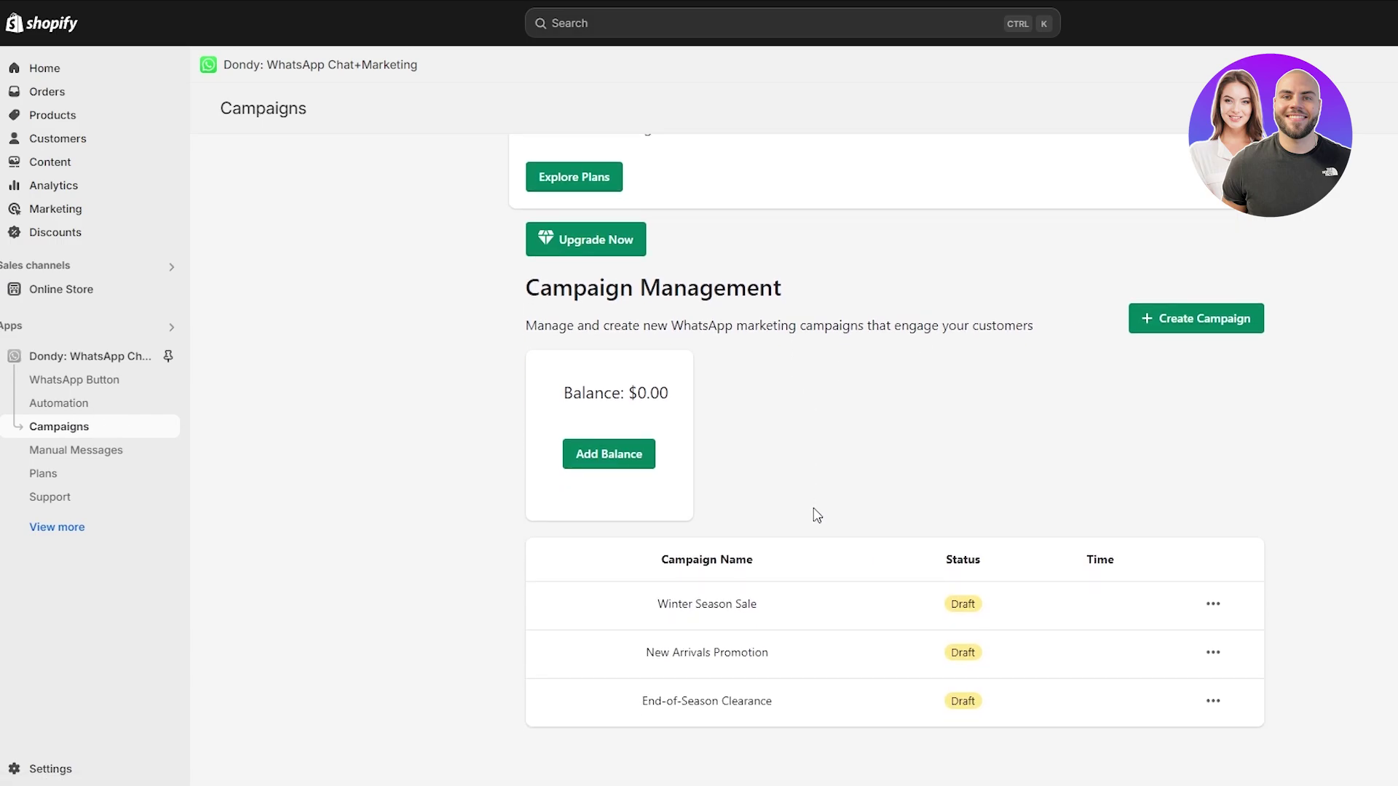